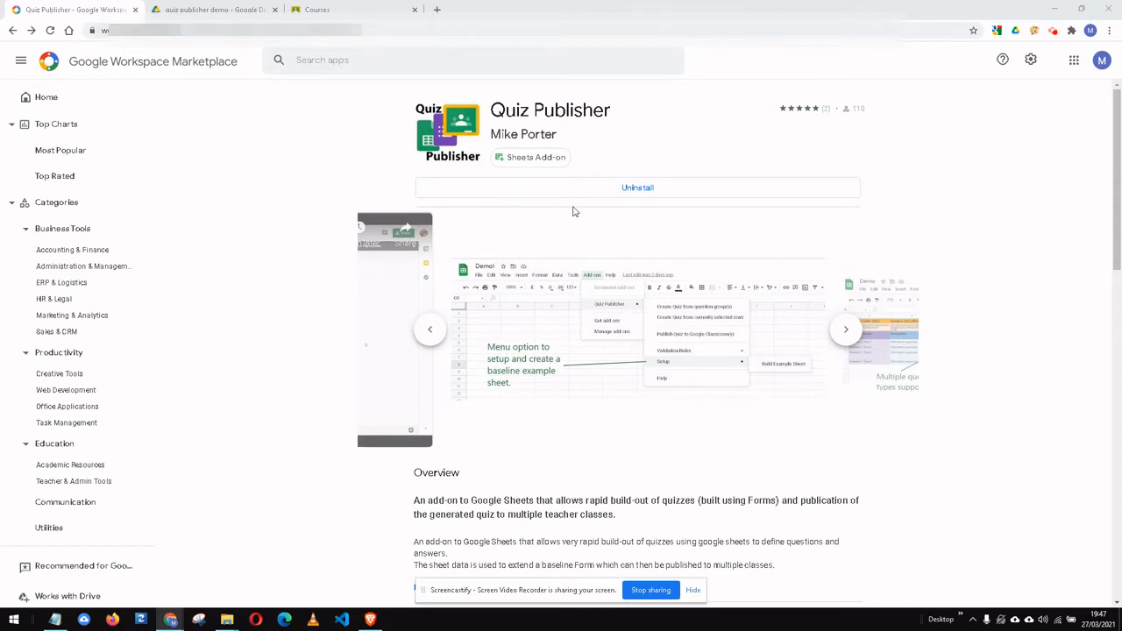
Step: View the quiz publisher demo Drive folder and the Google Classroom courses, and return to the Quiz Publisher marketplace page
left_click(216, 9)
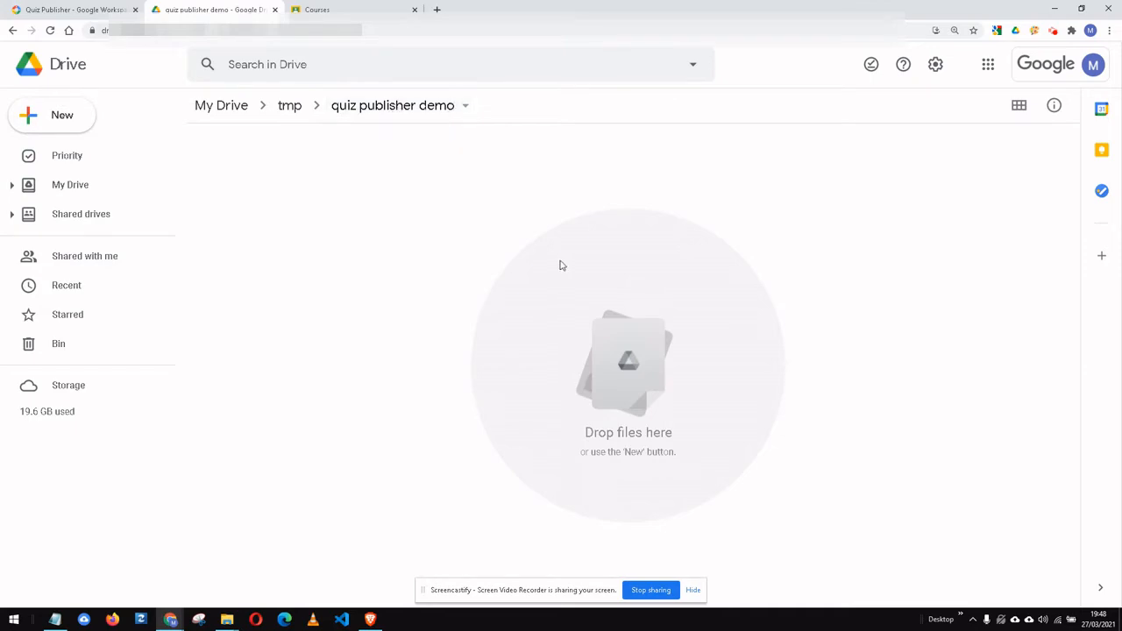
left_click(351, 11)
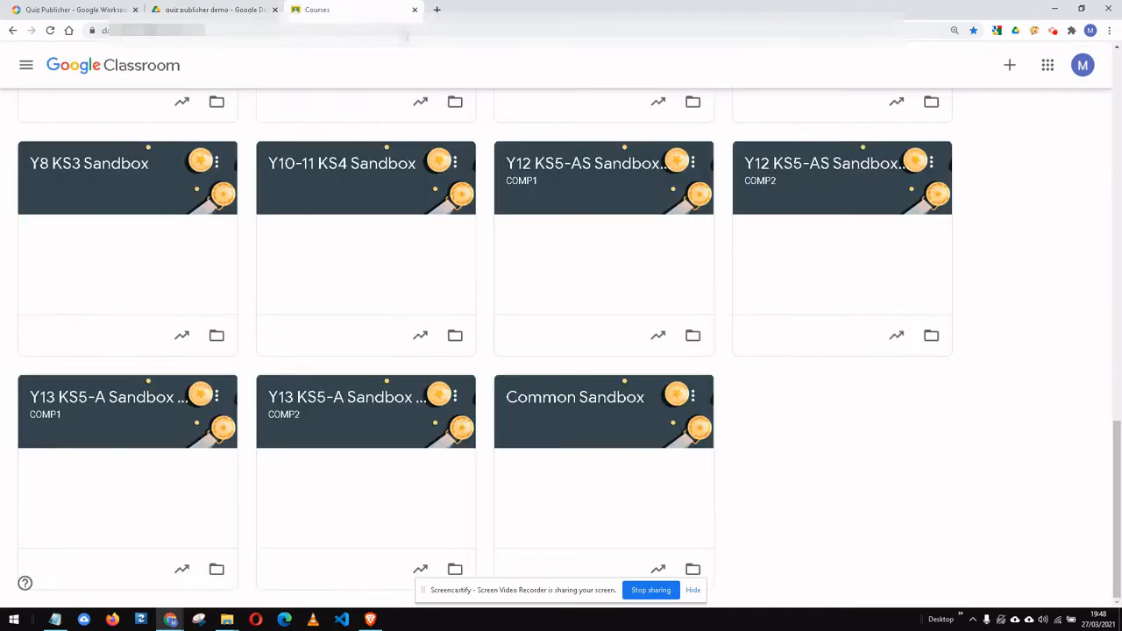
scroll(692, 394, "up", 2)
scroll(692, 394, "down", 2)
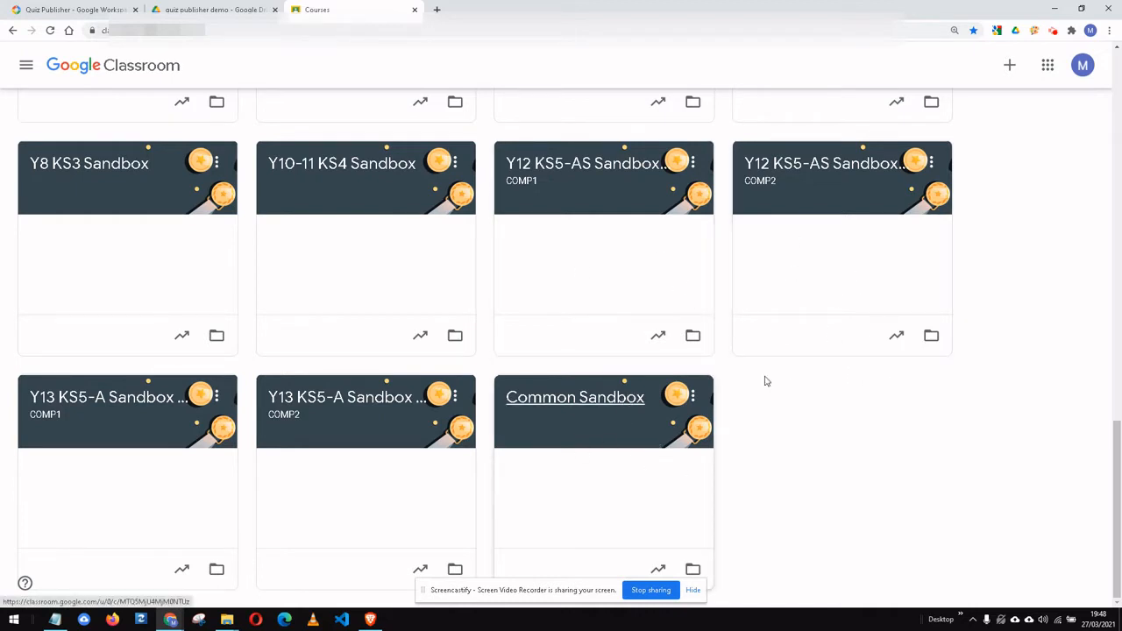
left_click(99, 10)
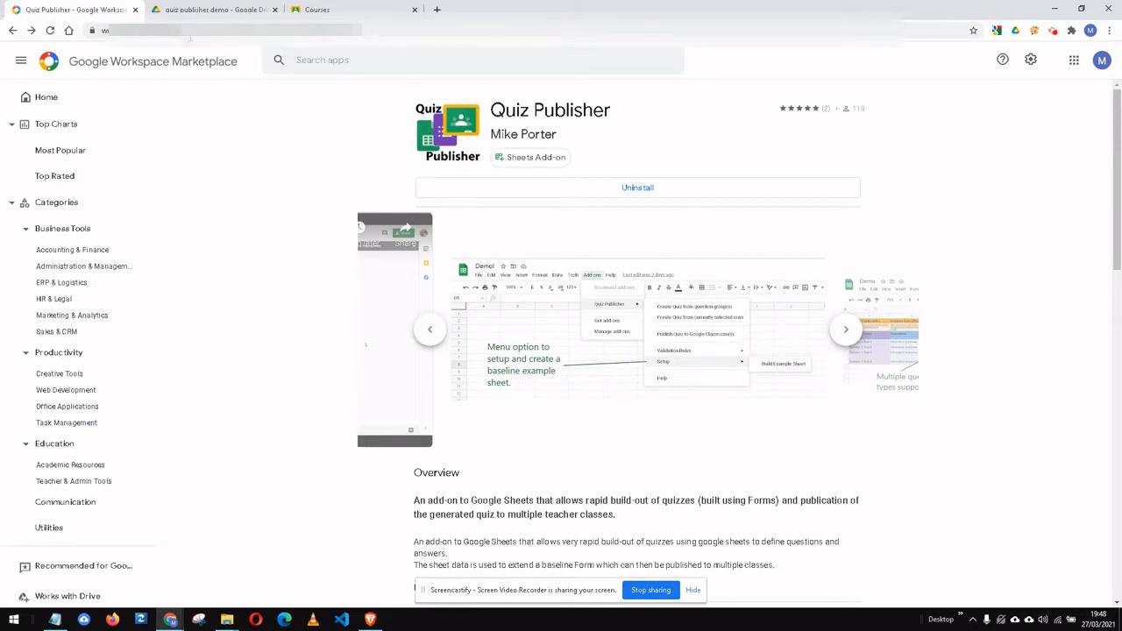
Step: Create a blank Google Sheets spreadsheet in the quiz publisher demo Drive folder and hide the screen-sharing notice
left_click(210, 10)
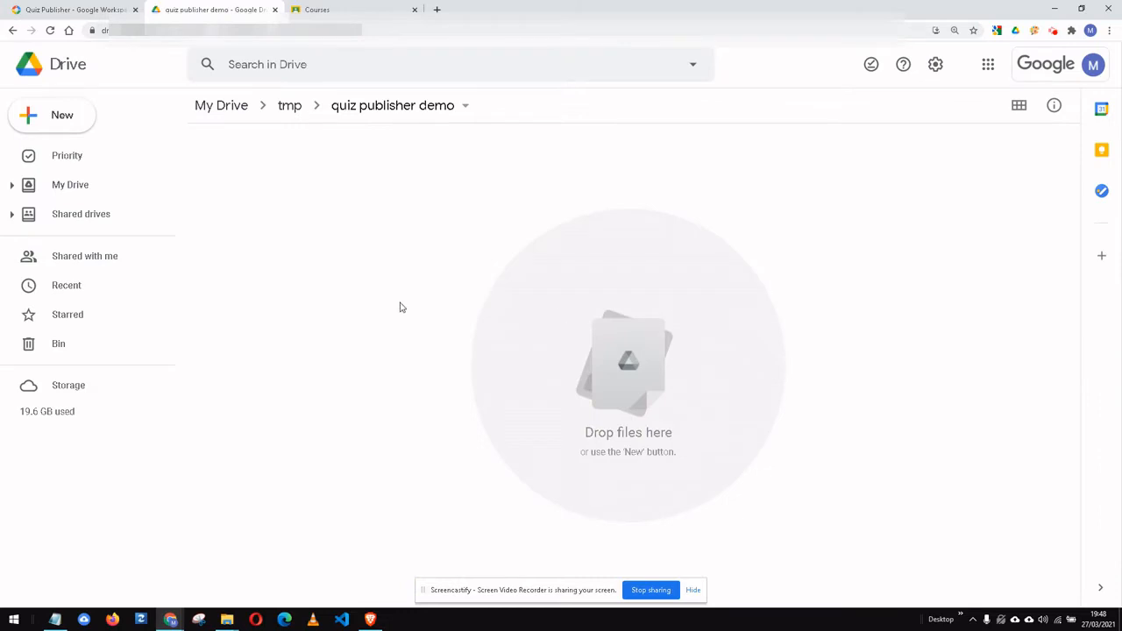
left_click(51, 117)
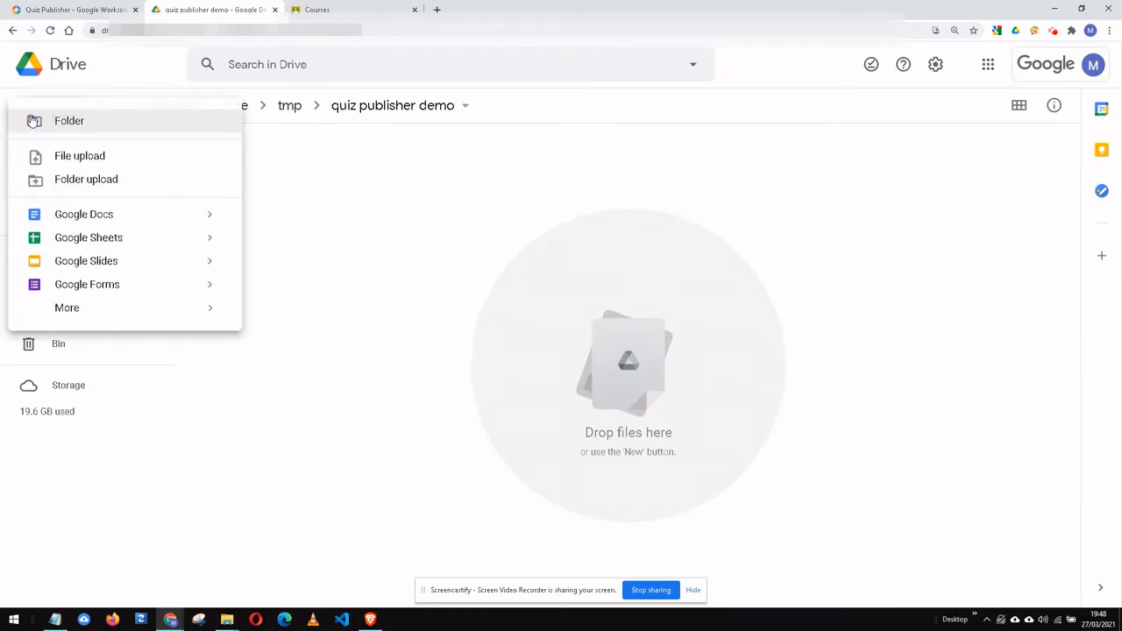
left_click(127, 238)
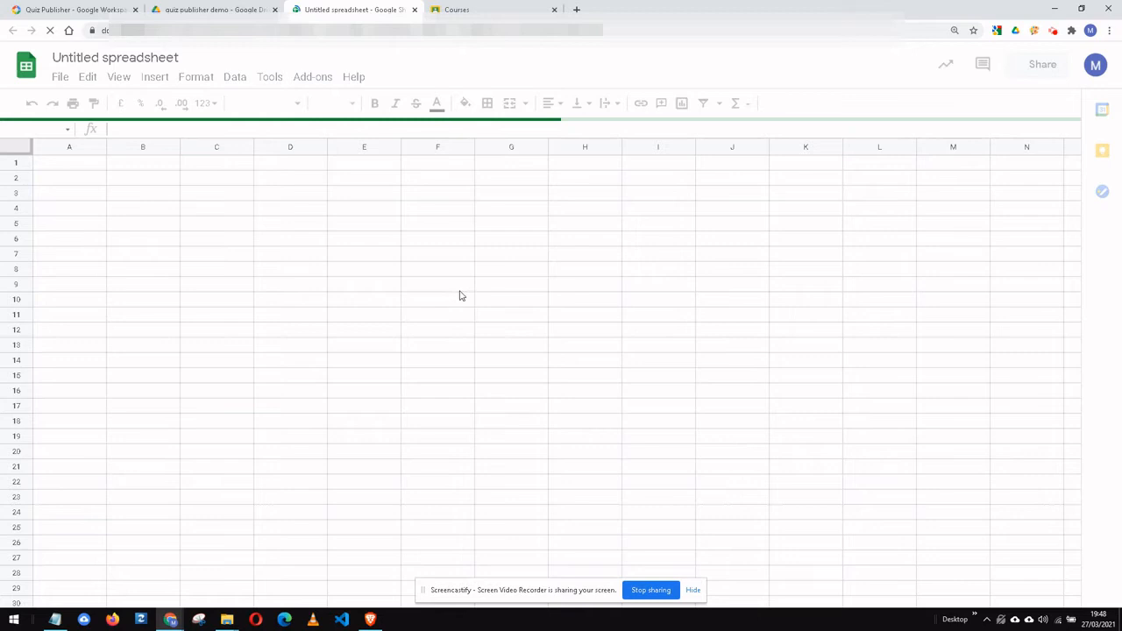
left_click(692, 590)
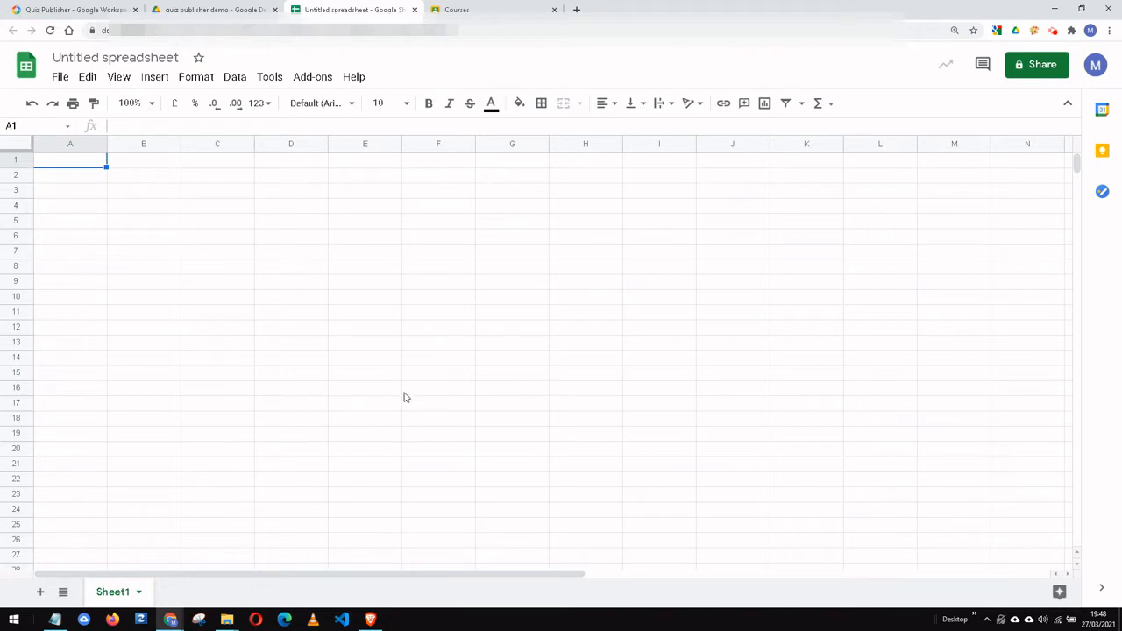
Step: Build the Quiz Publisher example sheet in the spreadsheet and open the Copy of Baseline sheet
left_click(310, 78)
mouse_move(357, 198)
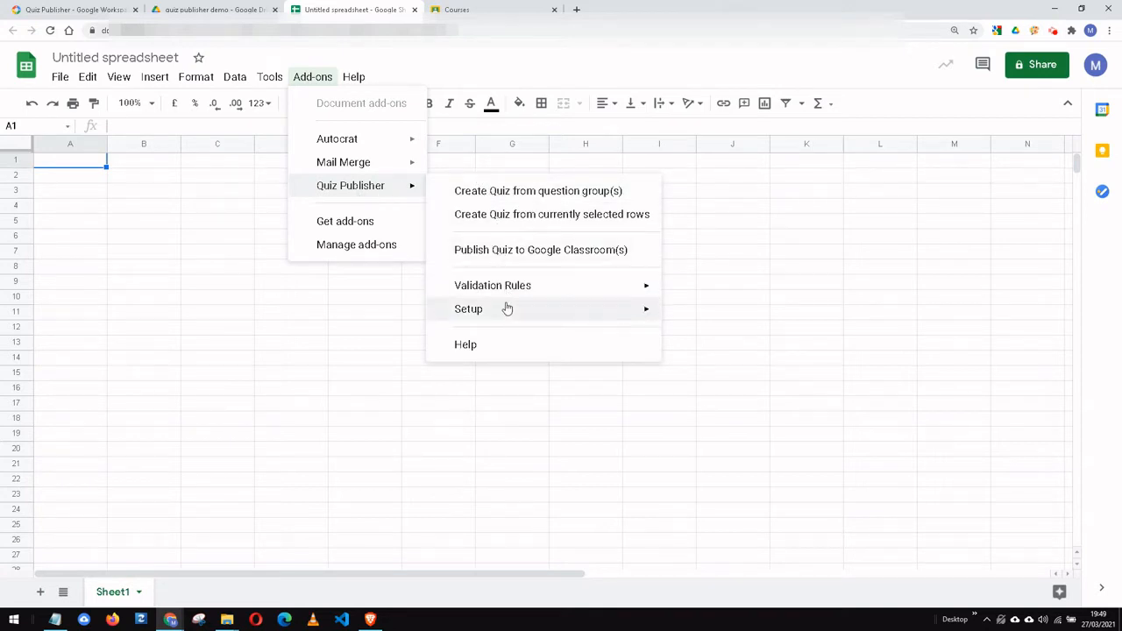
mouse_move(504, 309)
left_click(737, 321)
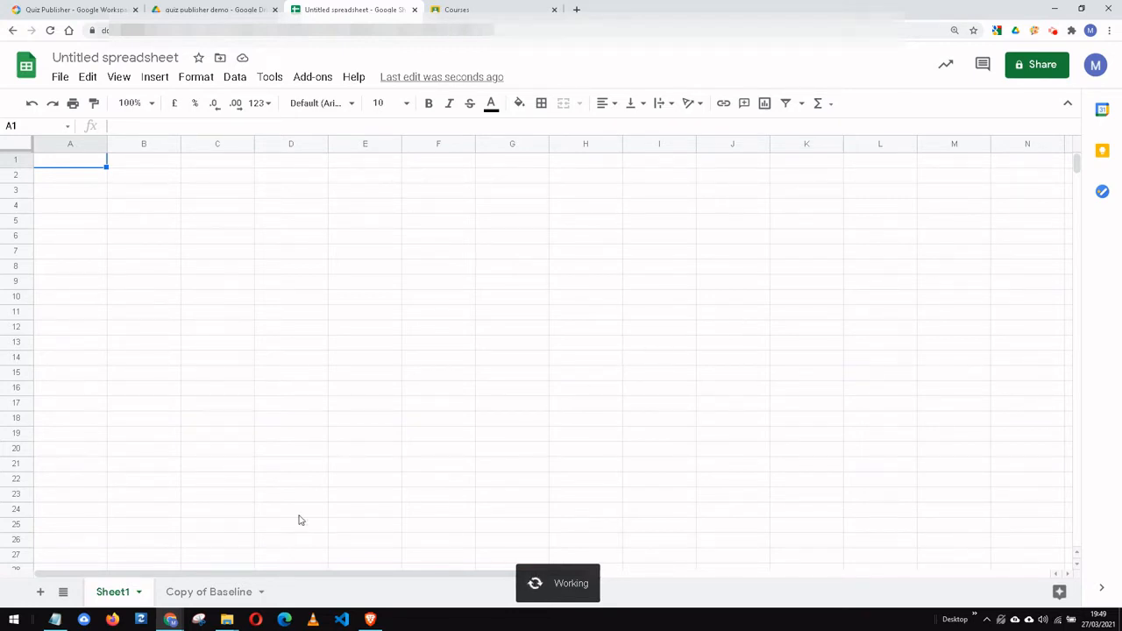
left_click(202, 593)
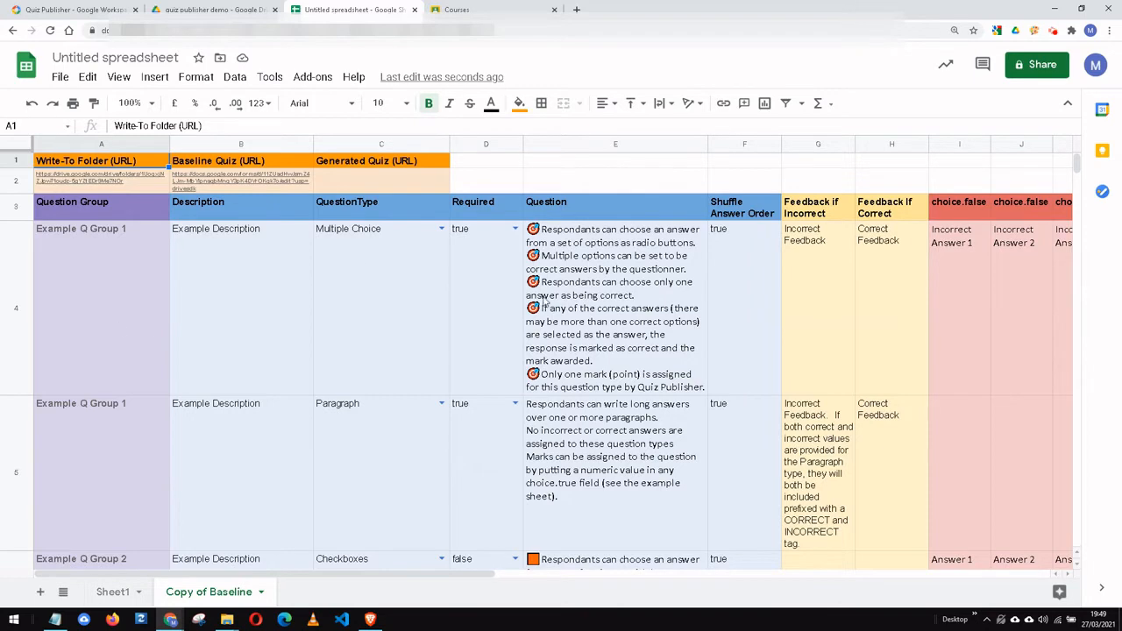
Step: Examine the example question rows and their question types: Multiple Choice, Paragraph, Checkboxes and Drop-down
scroll(346, 350, "down", 3)
scroll(346, 413, "down", 5)
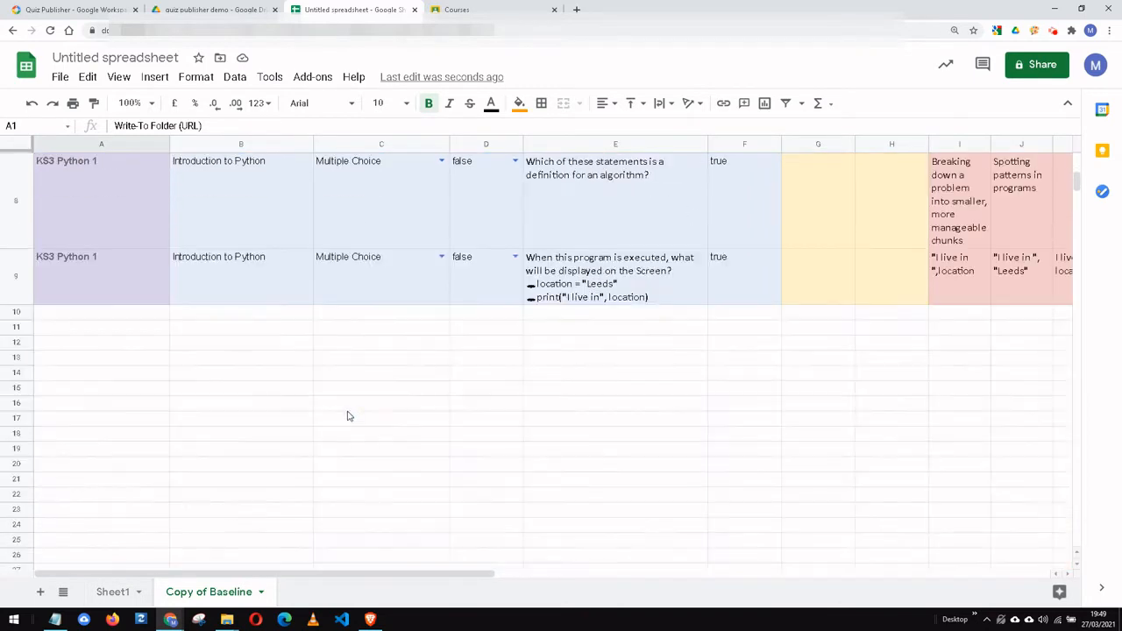
scroll(371, 412, "up", 10)
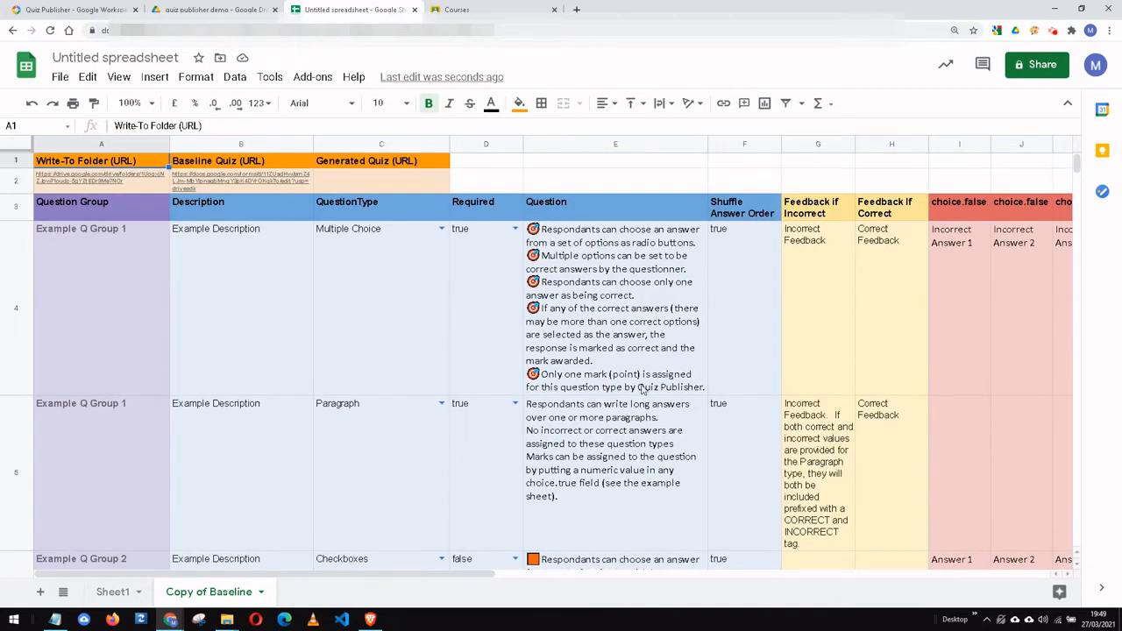
left_click(383, 319)
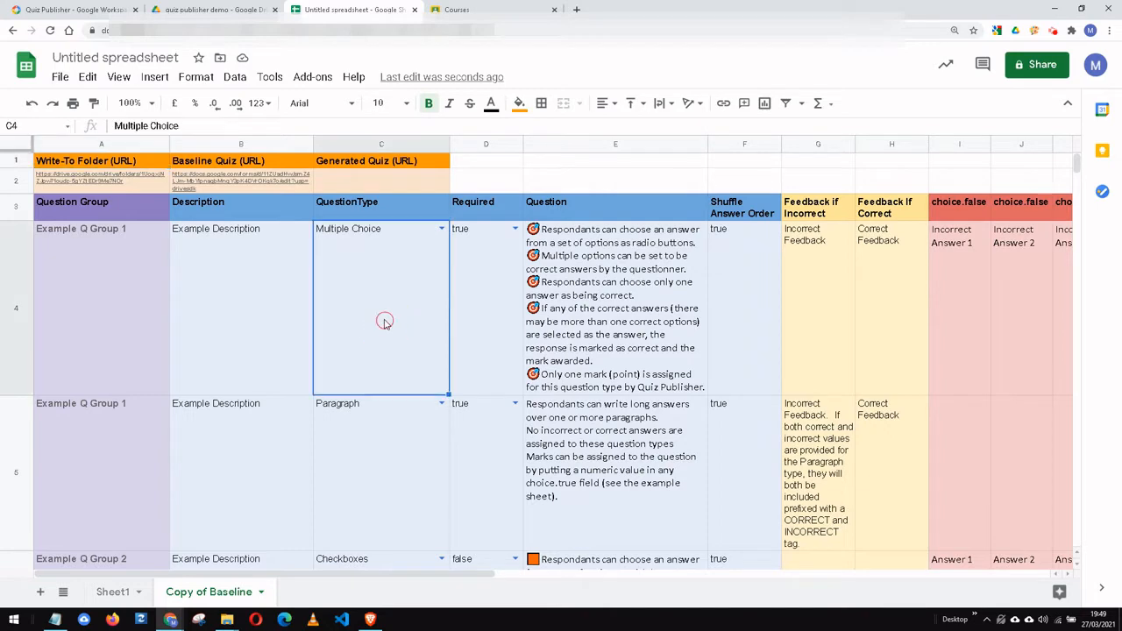
left_click(381, 435)
scroll(380, 434, "down", 3)
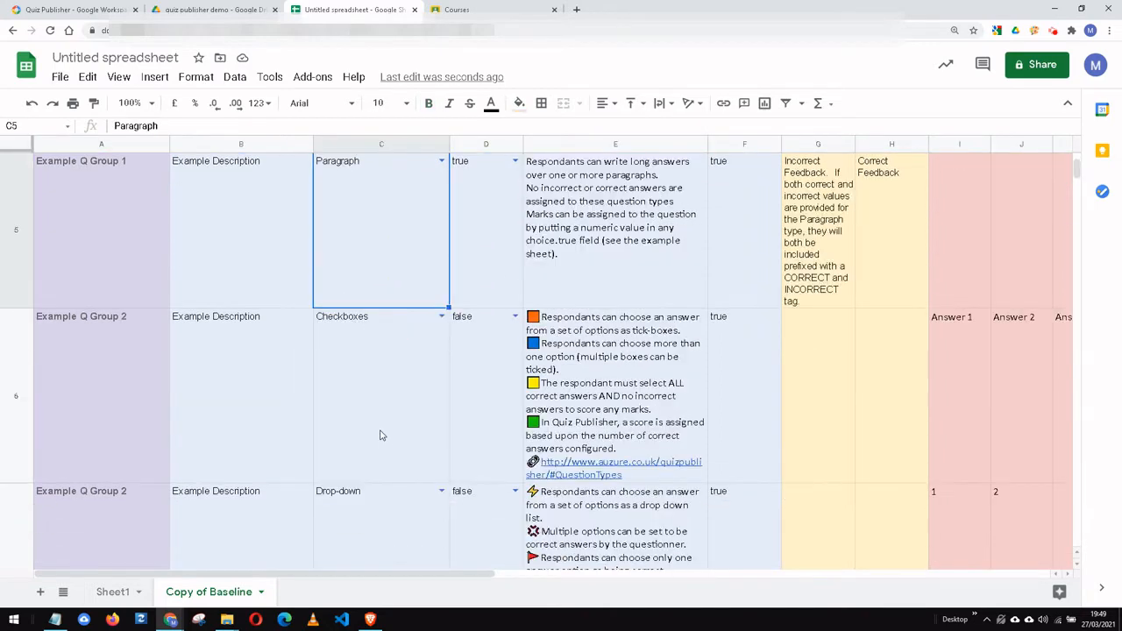
left_click(362, 375)
left_click(378, 517)
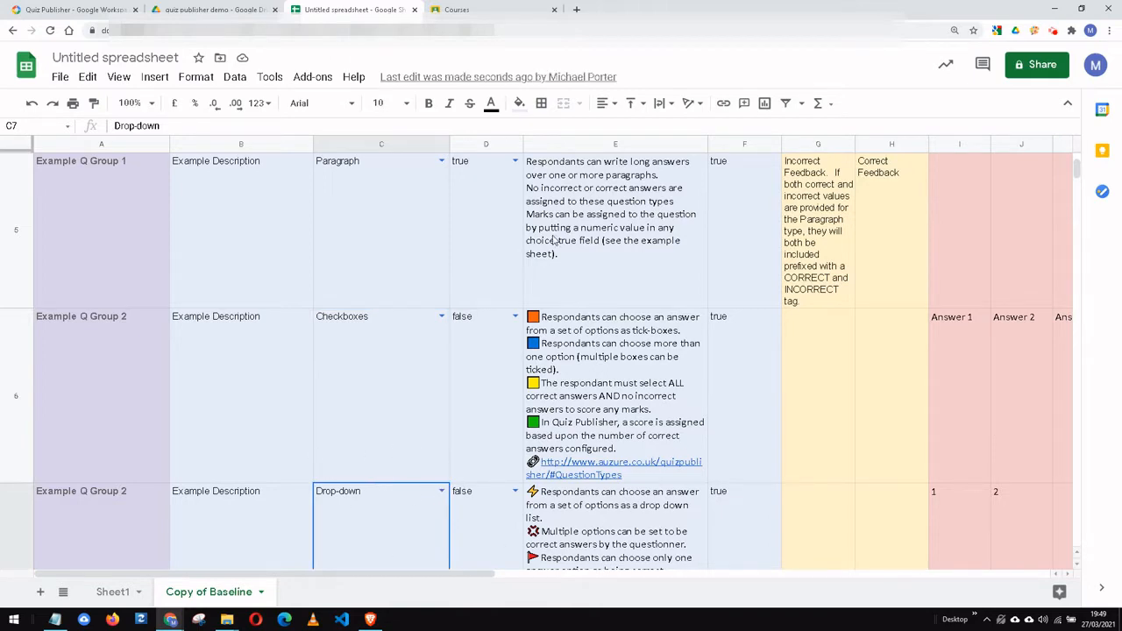
Step: Examine the first example question's text, shuffle setting, feedback and true and false answer choices across row 4
scroll(616, 246, "up", 3)
left_click(639, 282)
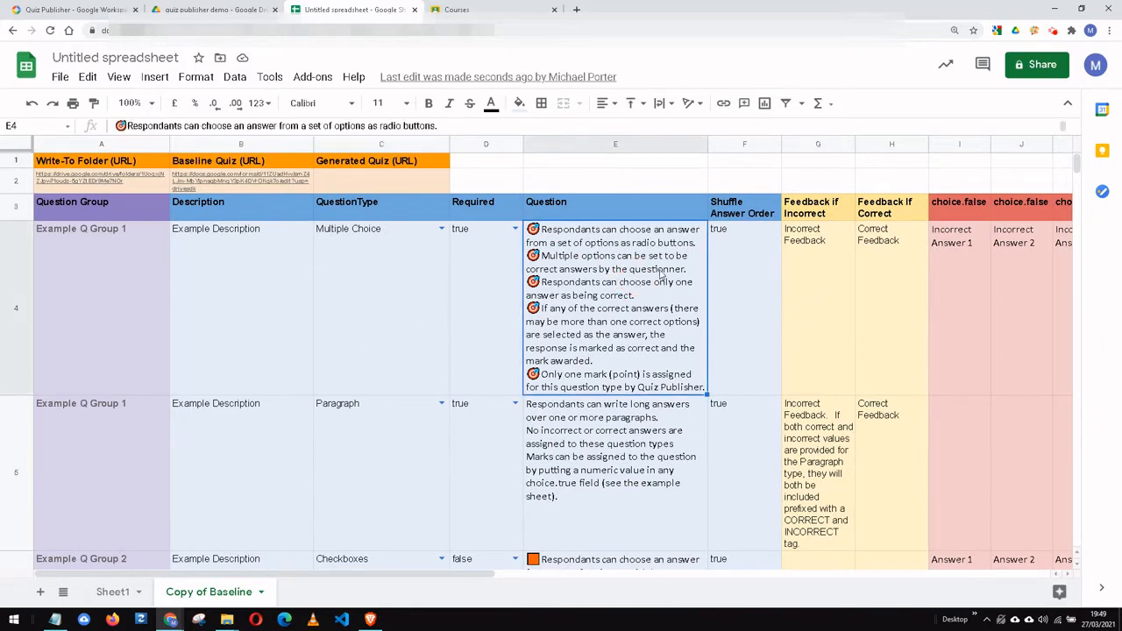
left_click(740, 261)
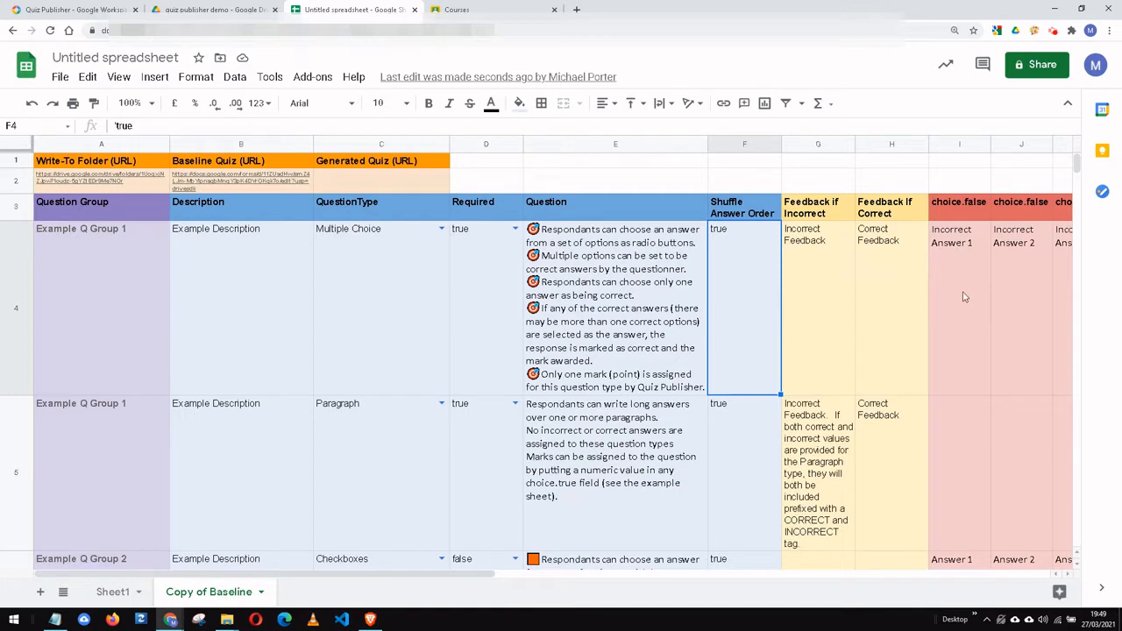
left_click(835, 313)
key("Right")
key("Right")
key("Right")
key("Right")
key("Right")
key("Right")
key("Right")
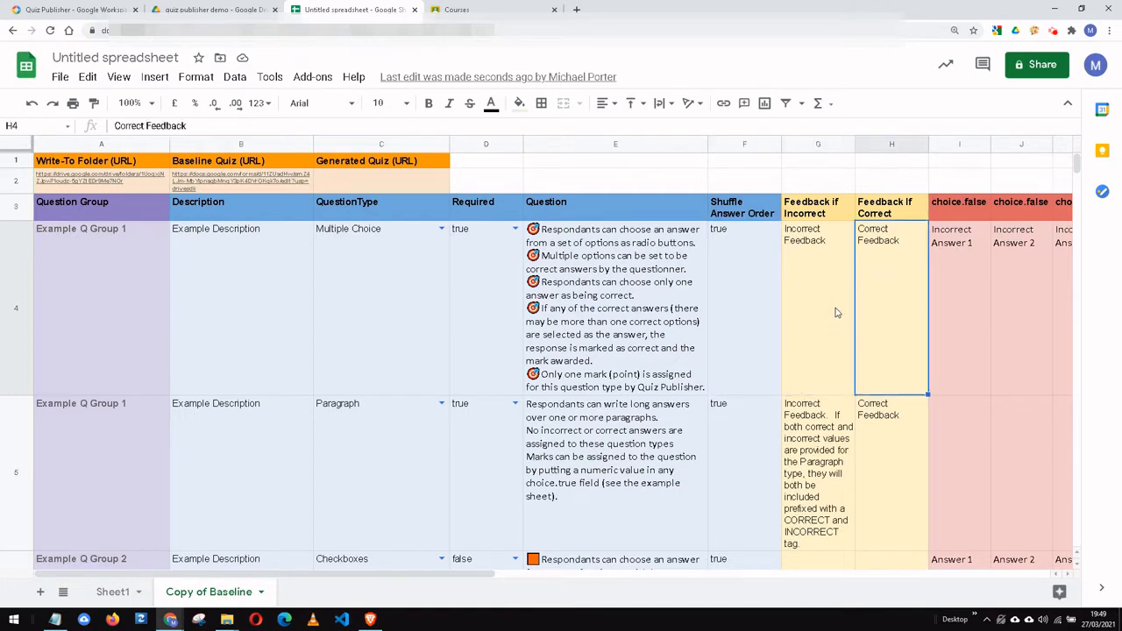
key("Right")
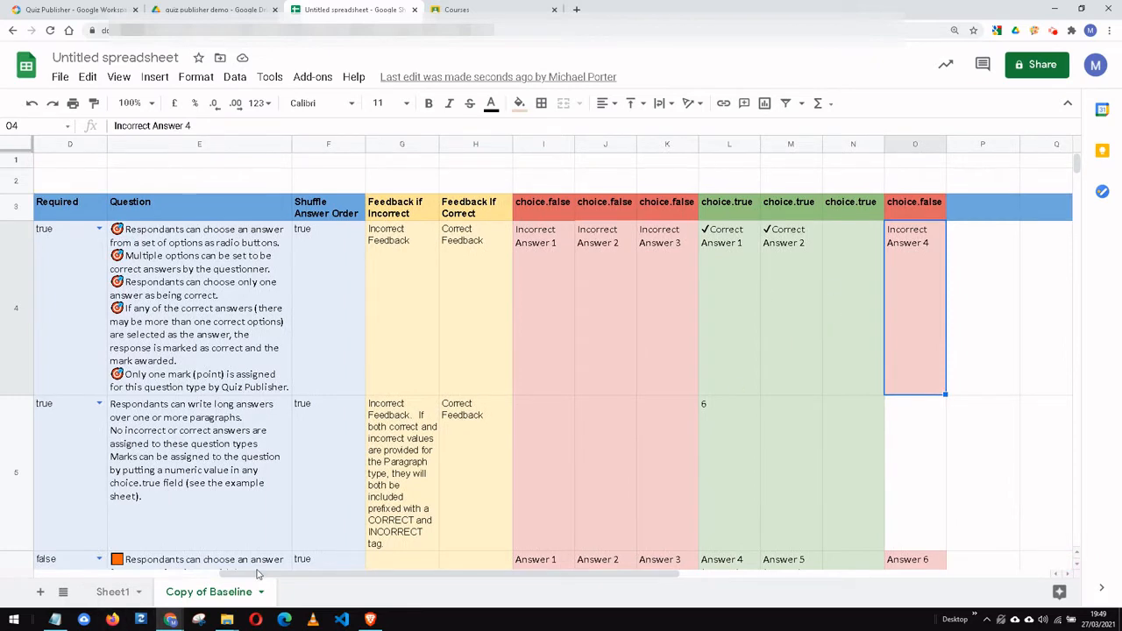
left_click_drag(257, 574, 65, 574)
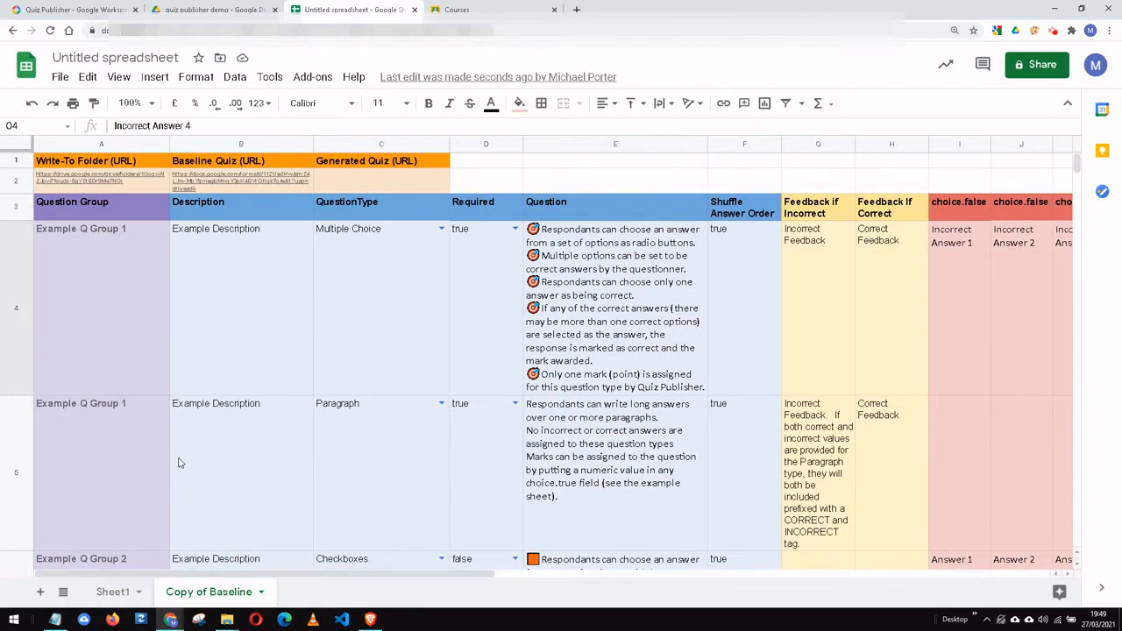
Step: Select the two KS3 Python 1 question rows, 8 and 9, and start creating a Quiz Publisher quiz from them
scroll(180, 458, "down", 3)
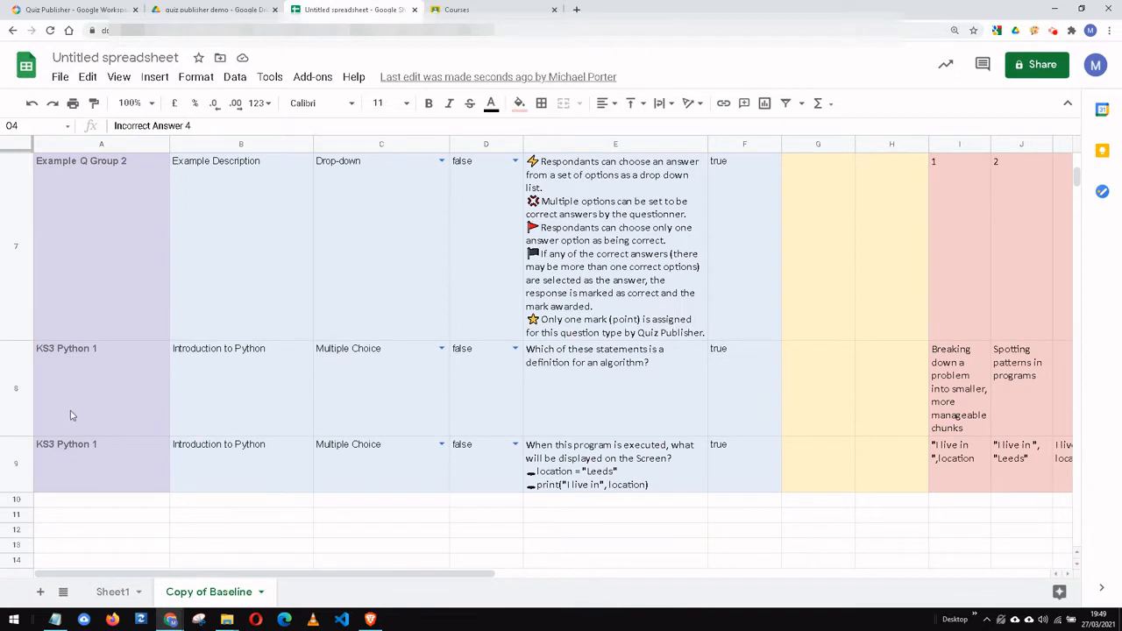
left_click(15, 388)
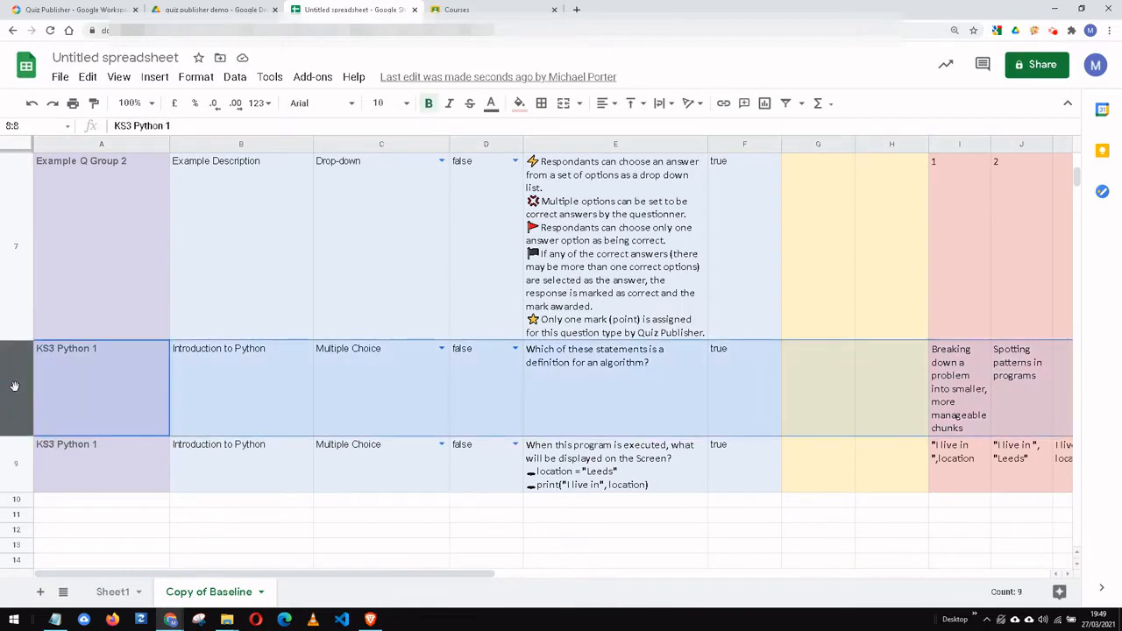
left_click(10, 464, "shift")
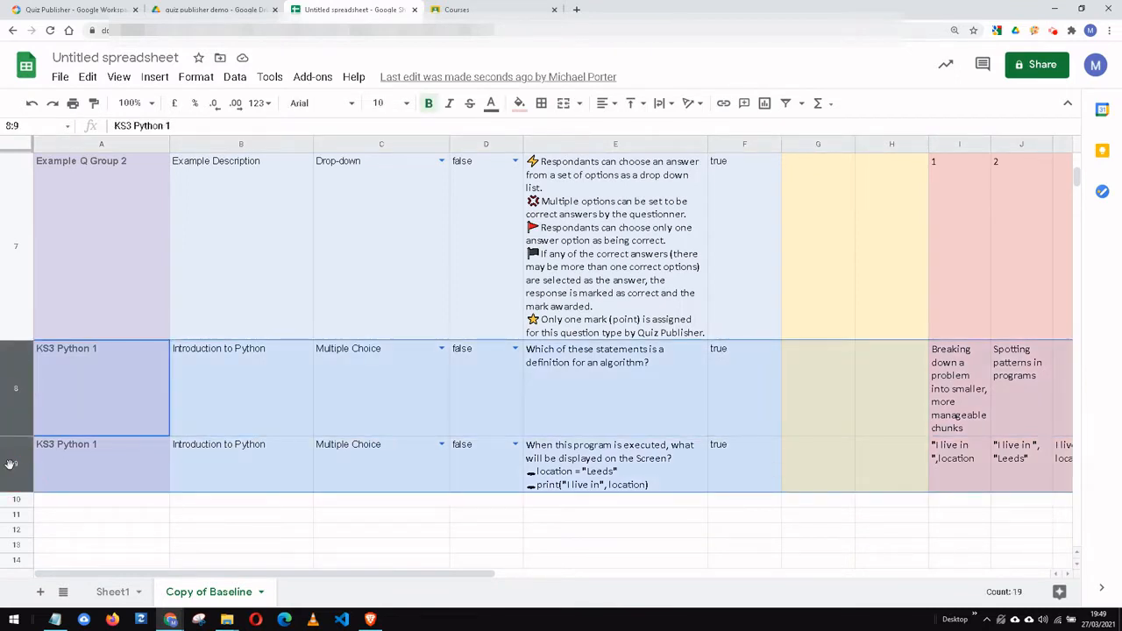
left_click(312, 77)
mouse_move(349, 192)
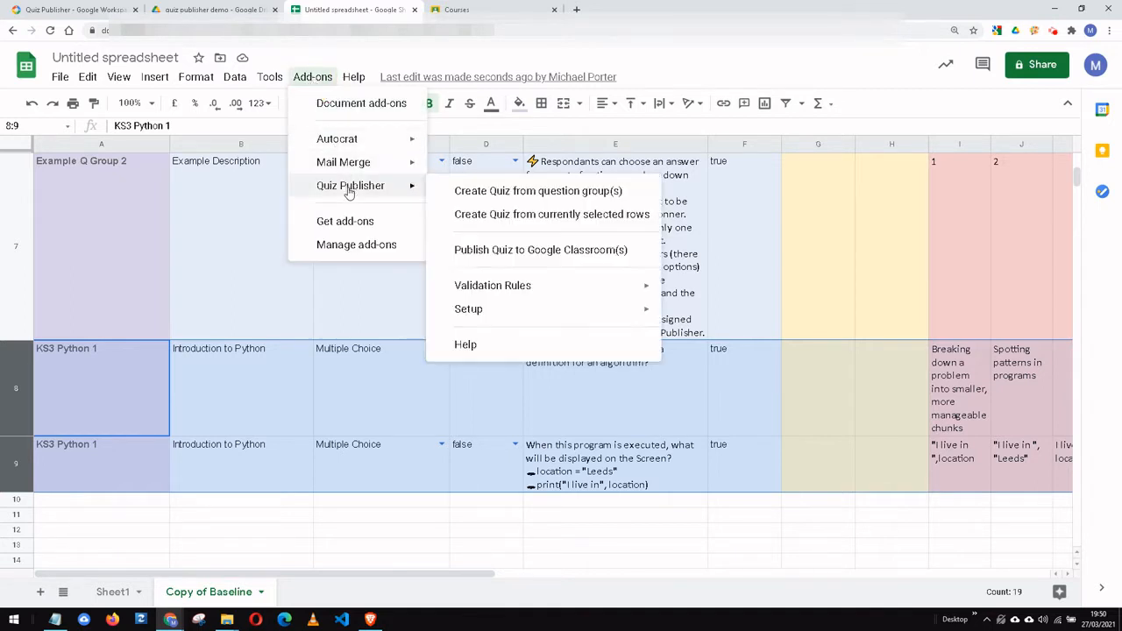
left_click(520, 215)
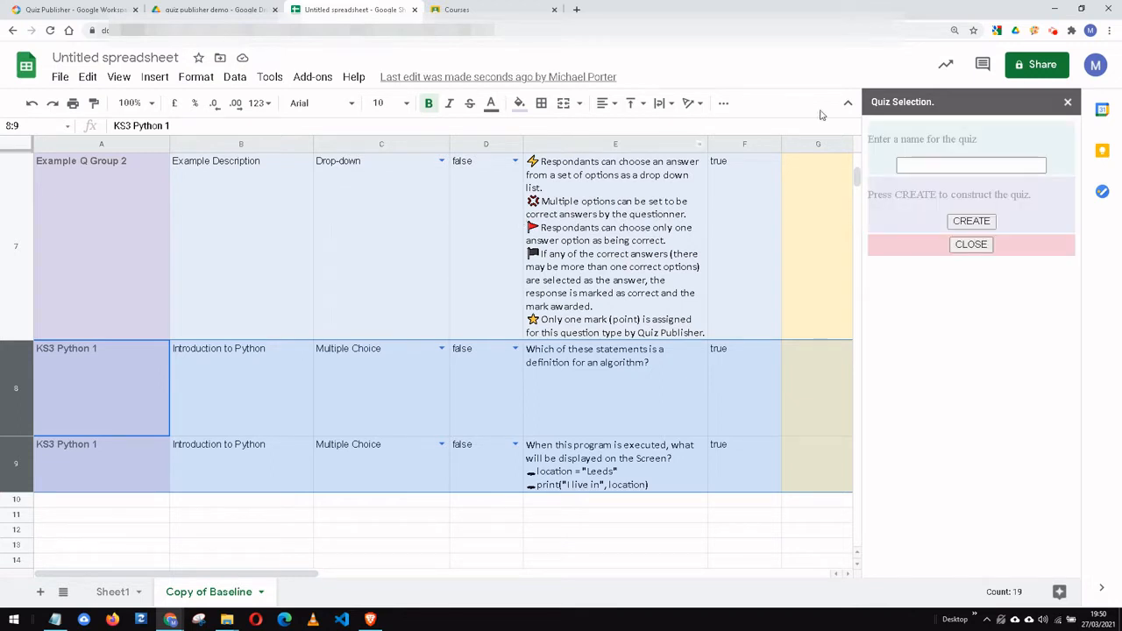
Step: Name the quiz "Demo Quiz KS3 Python" and create it
left_click(922, 165)
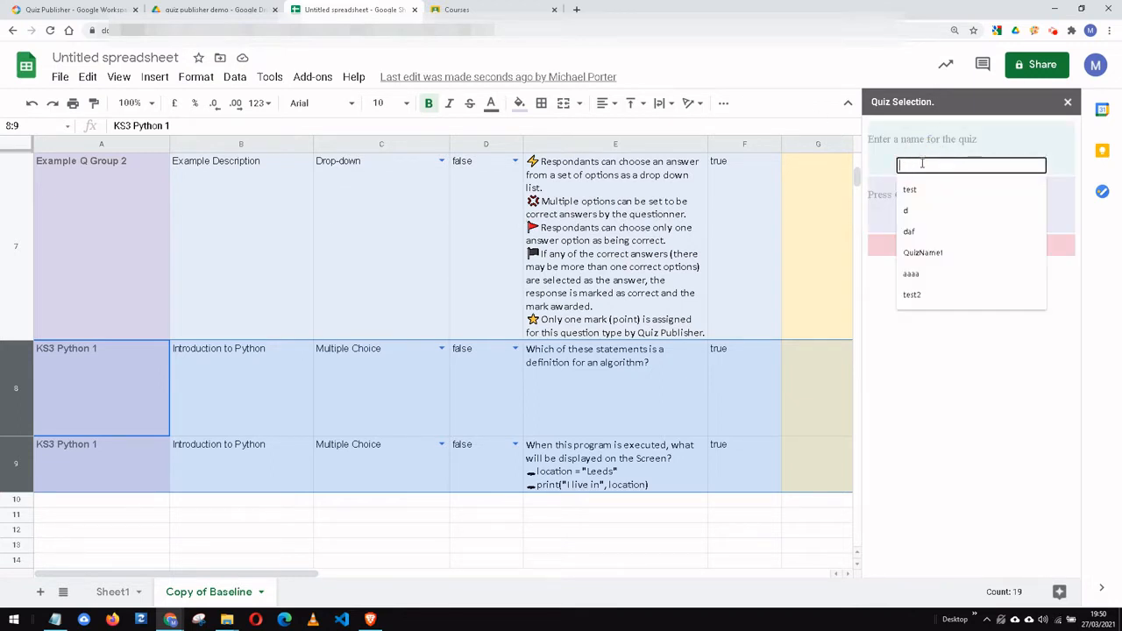
type("Demo ")
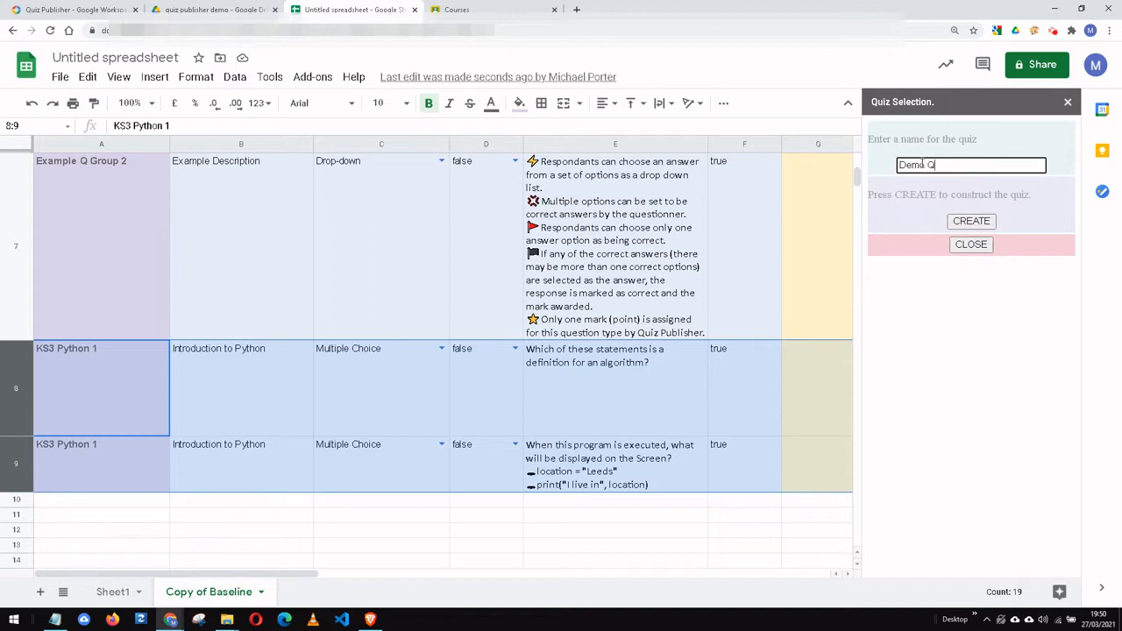
type("Quiz KS3 Python")
left_click(969, 221)
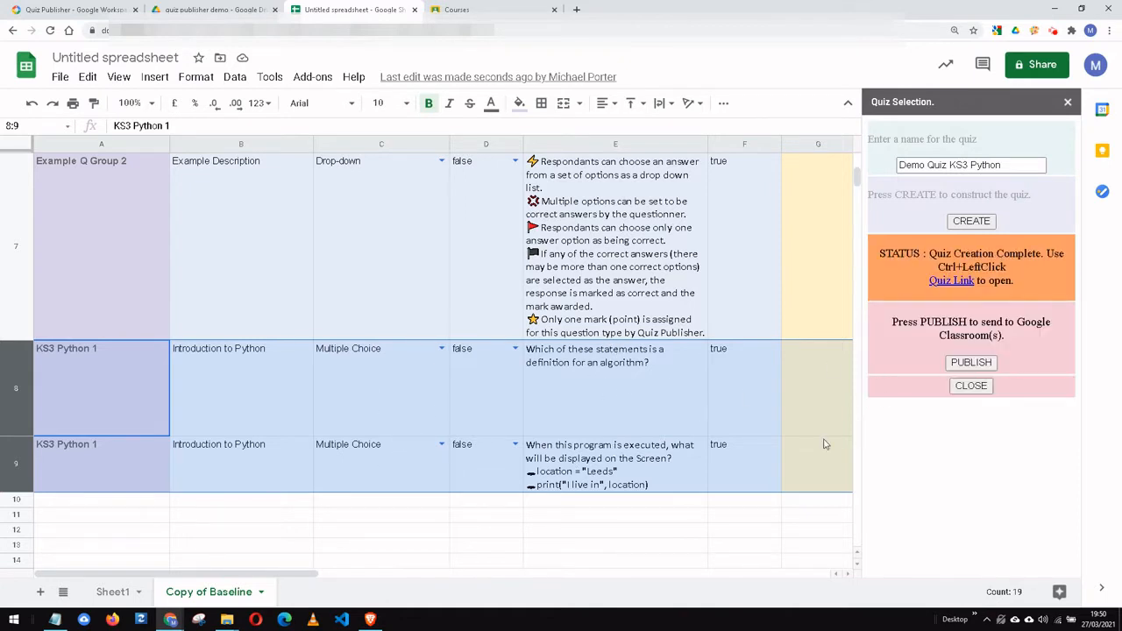
Step: Open the quiz form in Google Forms from the Generated Quiz (URL) link in cell C2
left_click_drag(293, 574, 267, 559)
scroll(550, 322, "up", 5)
left_click(360, 181)
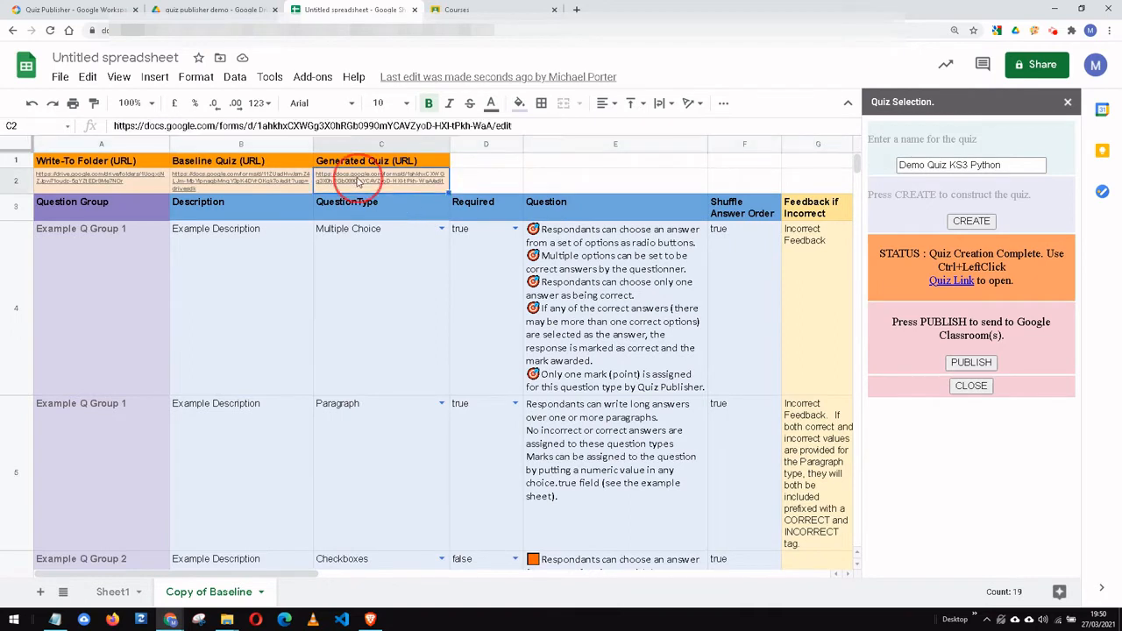
left_click(393, 211)
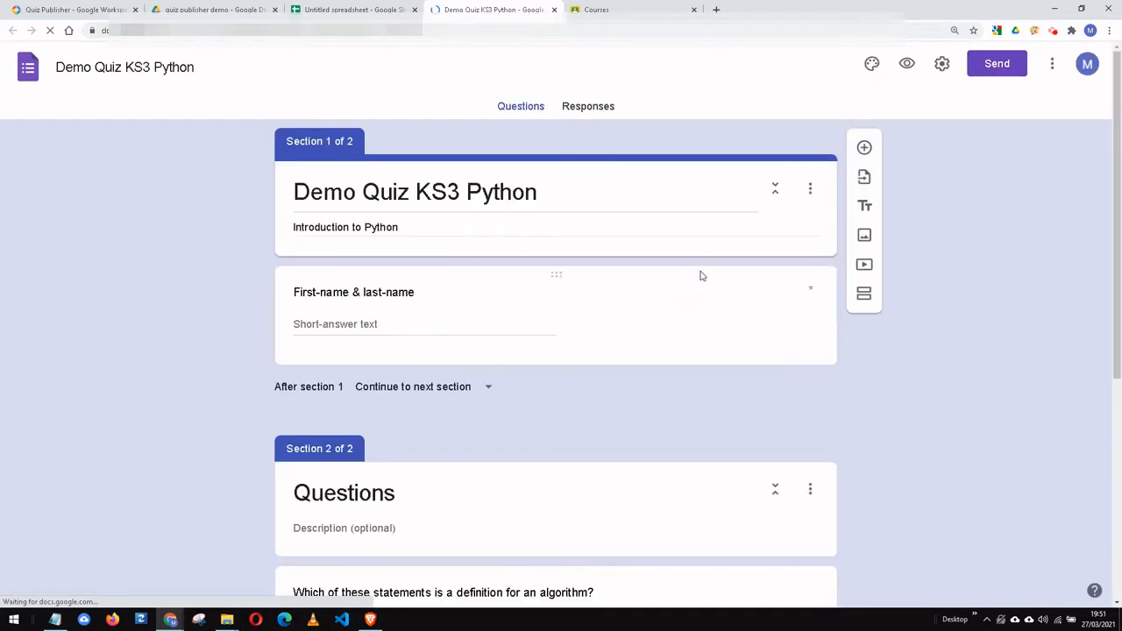
Step: Review the form's sections and questions, and open the algorithm definition question to check its correct answer
scroll(635, 360, "down", 2)
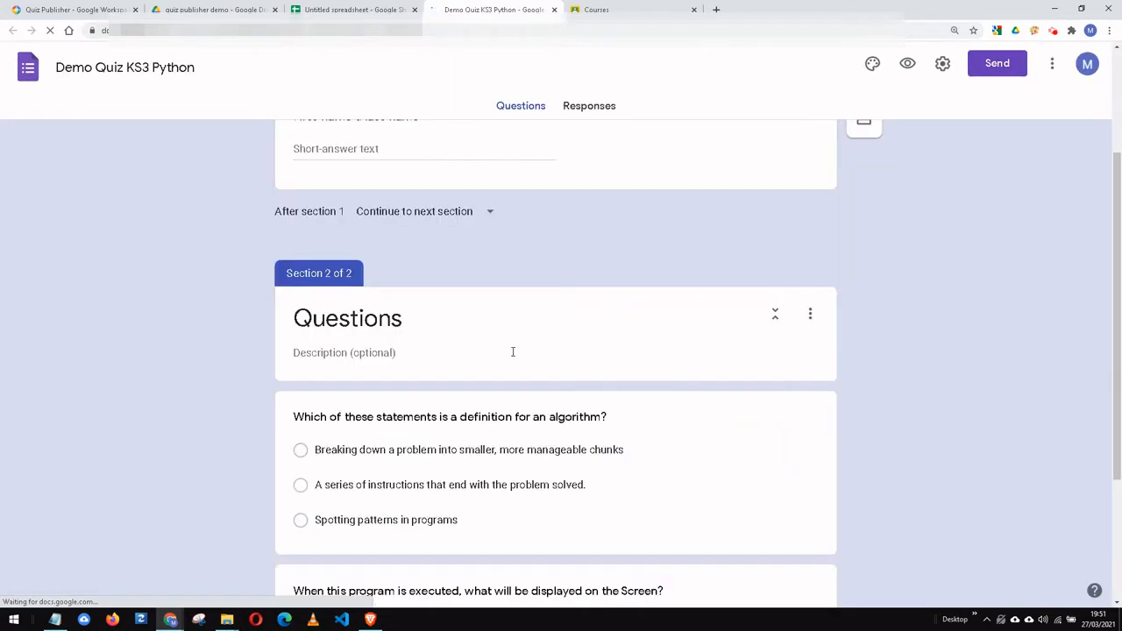
scroll(491, 354, "up", 2)
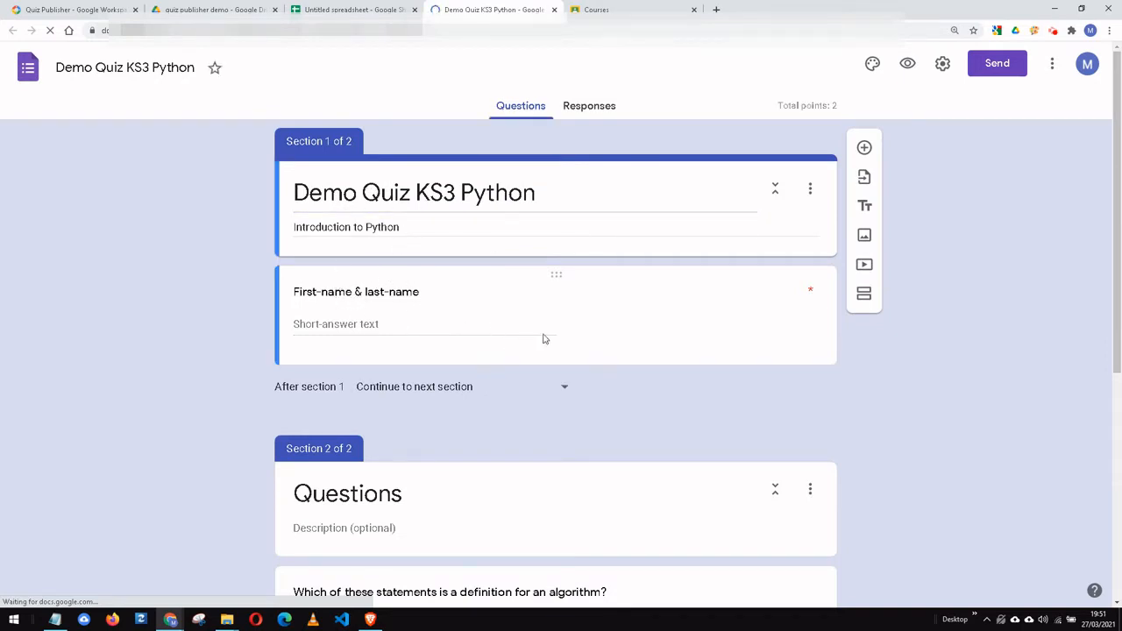
scroll(561, 335, "down", 3)
scroll(578, 331, "down", 1)
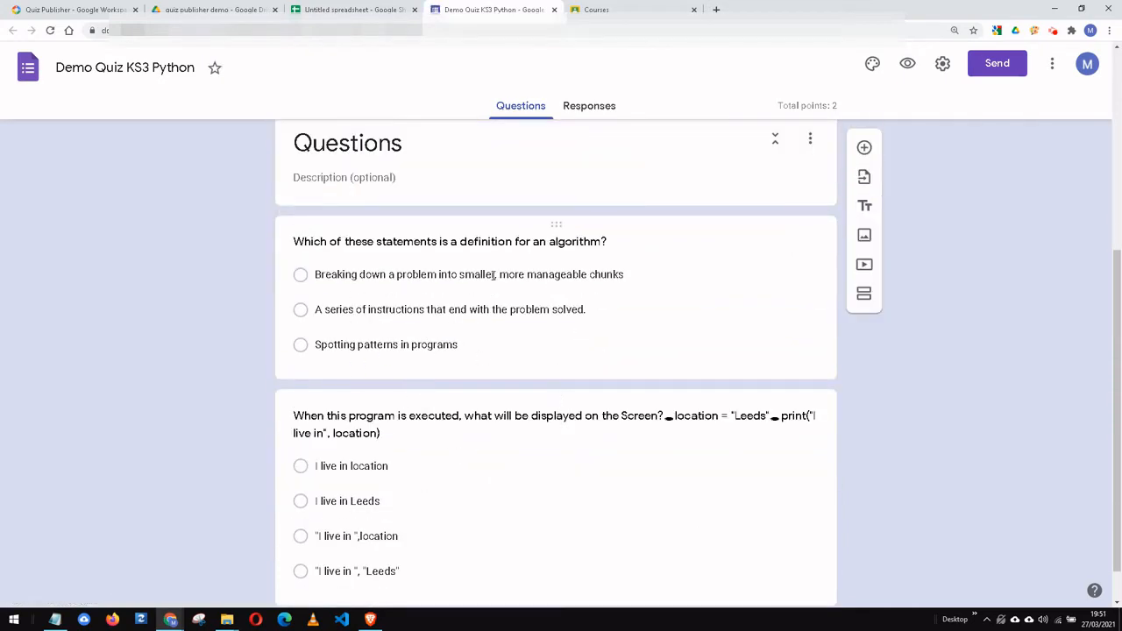
left_click(489, 242)
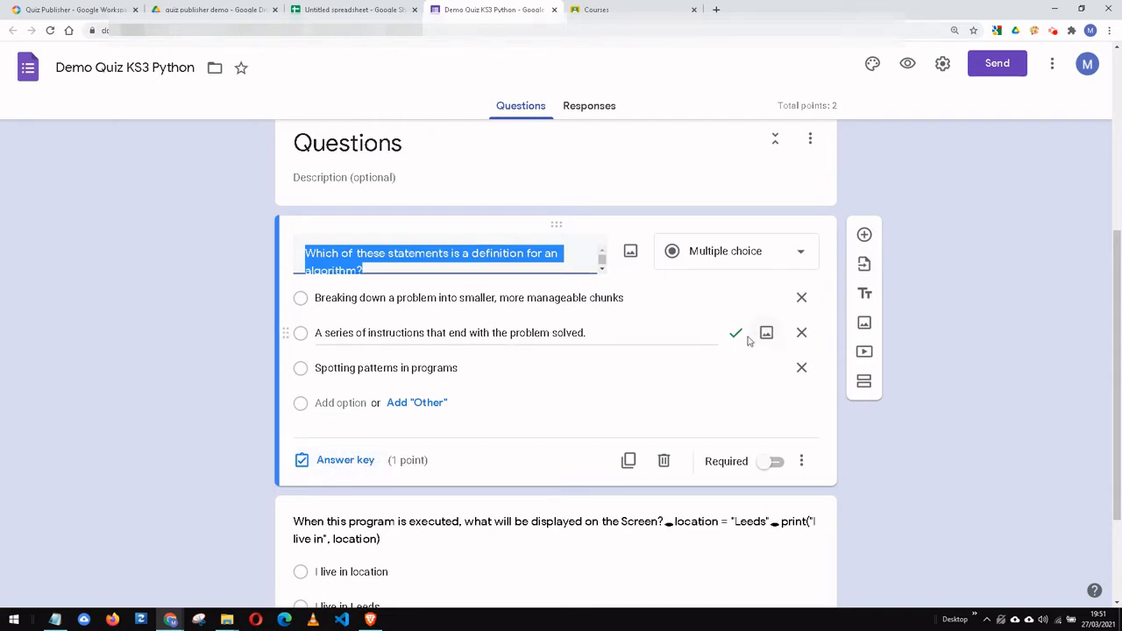
Step: Return to the spreadsheet and check the Shuffle Answer Order value of the KS3 Python 1 question in row 9
left_click(351, 9)
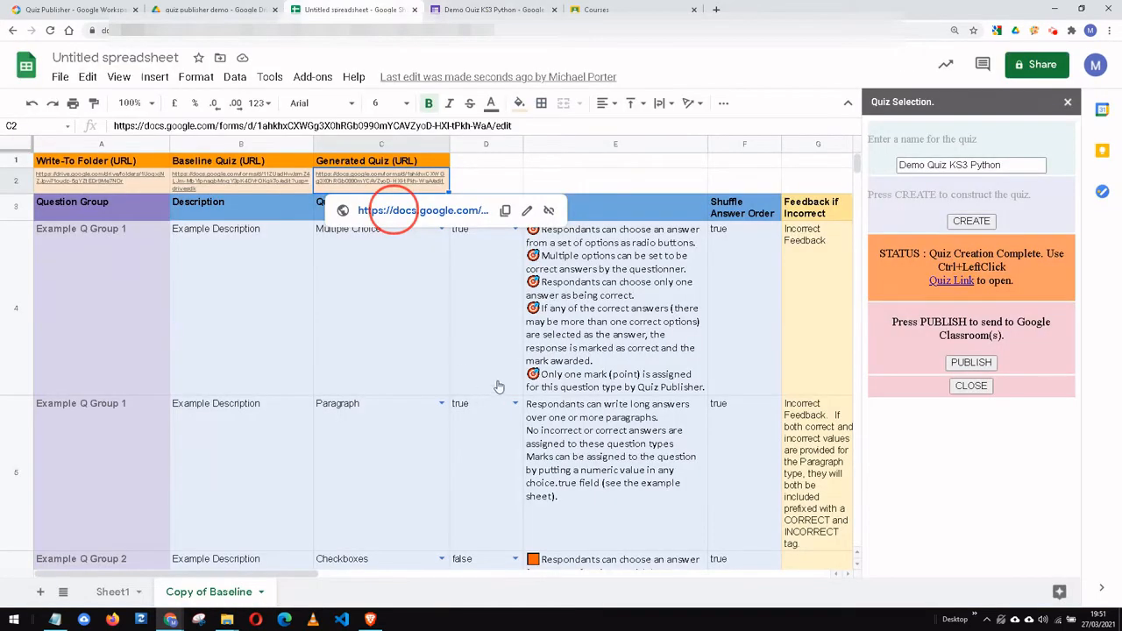
scroll(613, 429, "down", 8)
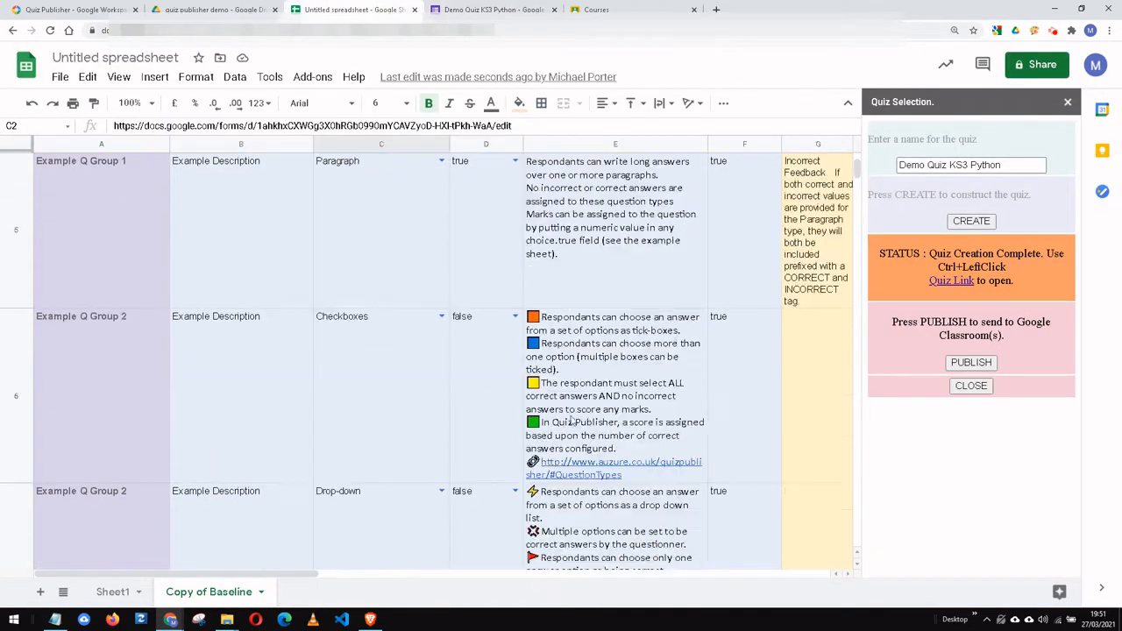
left_click(741, 275)
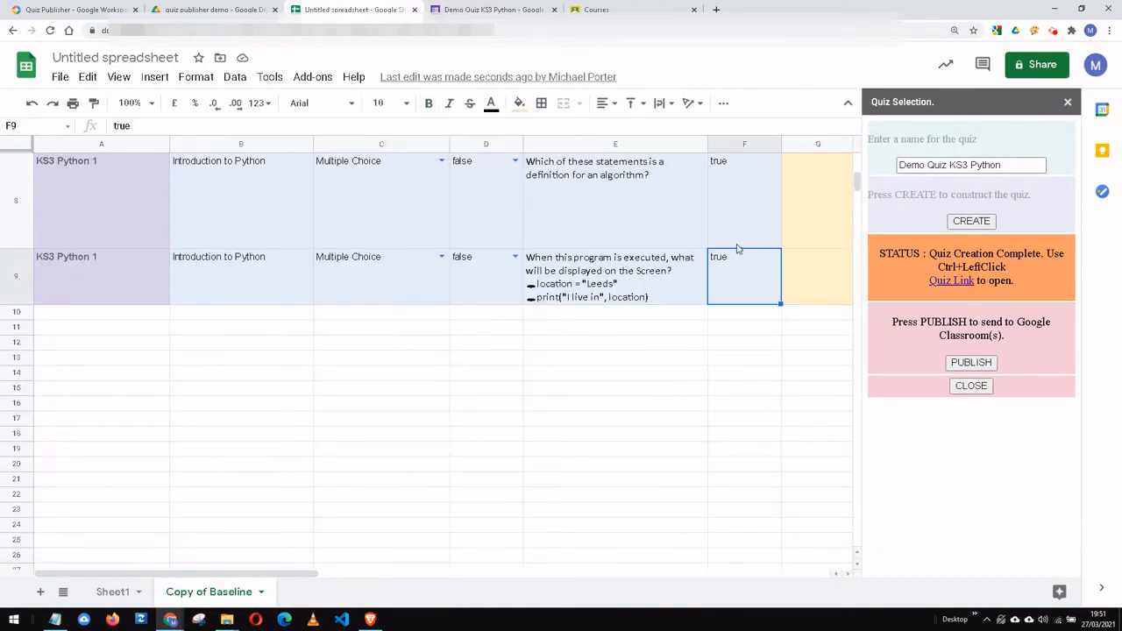
scroll(741, 368, "up", 10)
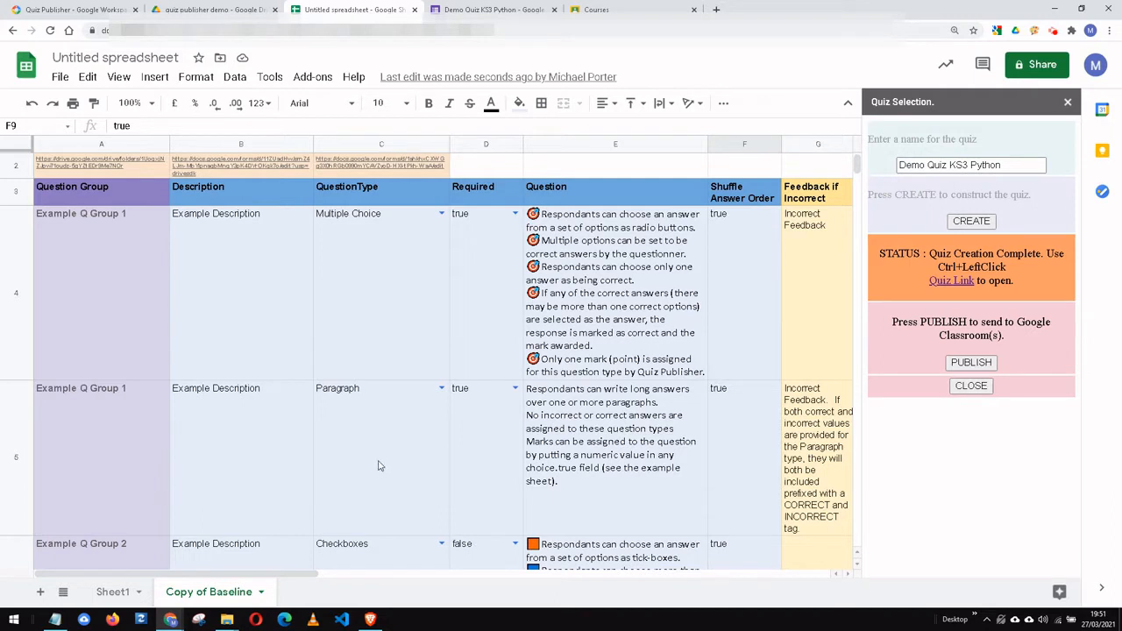
Step: Publish the generated quiz to the Y8 KS3 Sandbox and Y7 KS3 Sandbox classes in Google Classroom
left_click(975, 363)
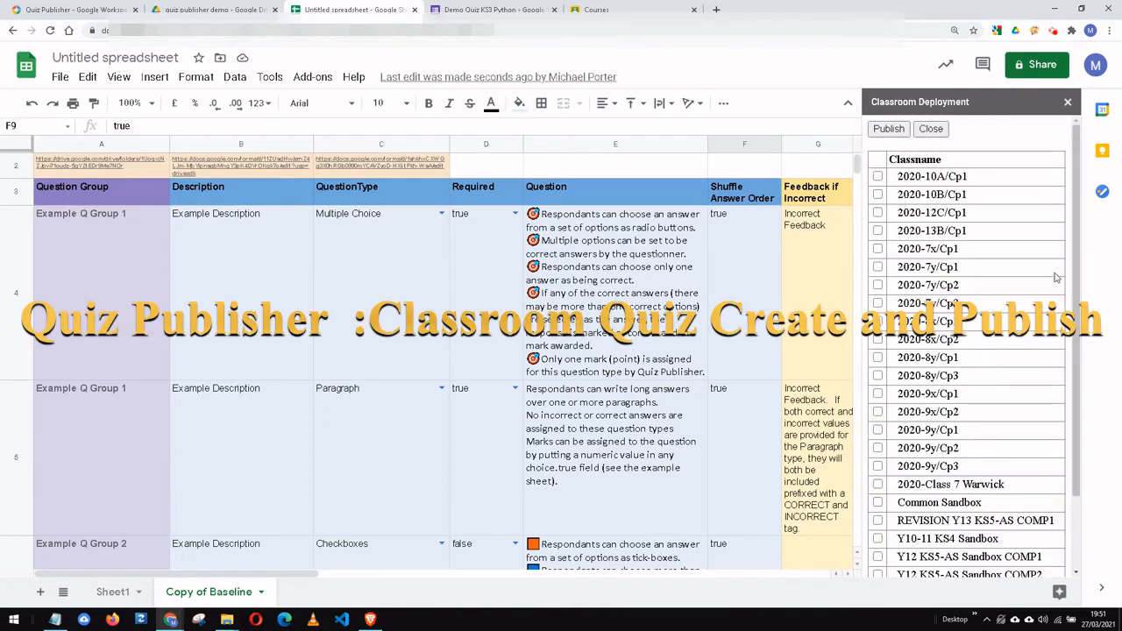
scroll(1077, 223, "down", 3)
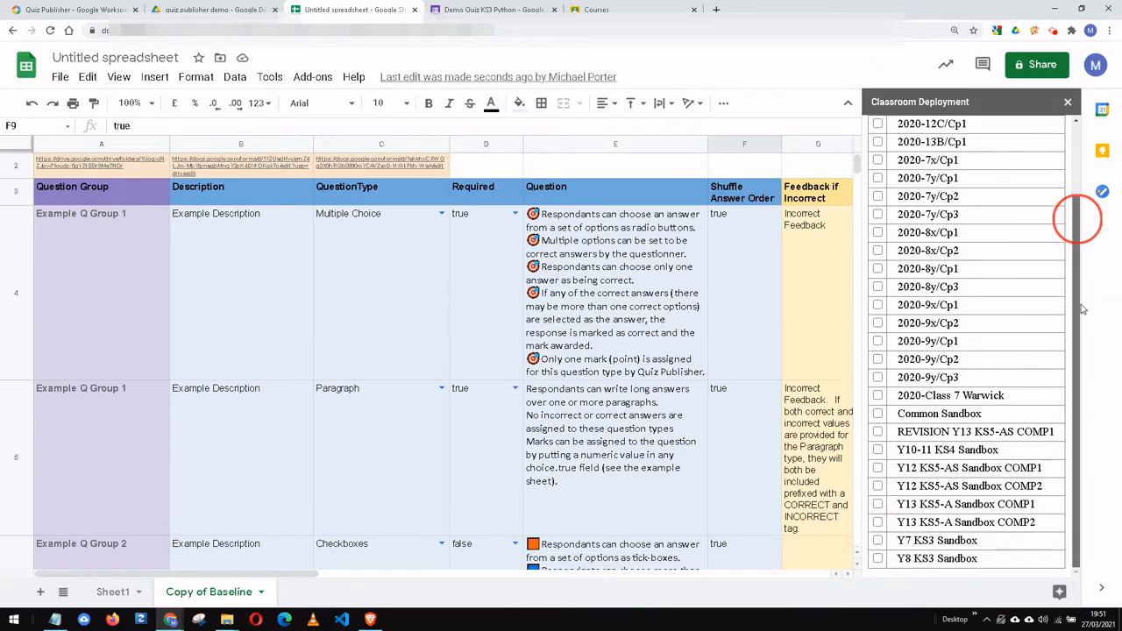
left_click_drag(1078, 356, 1085, 262)
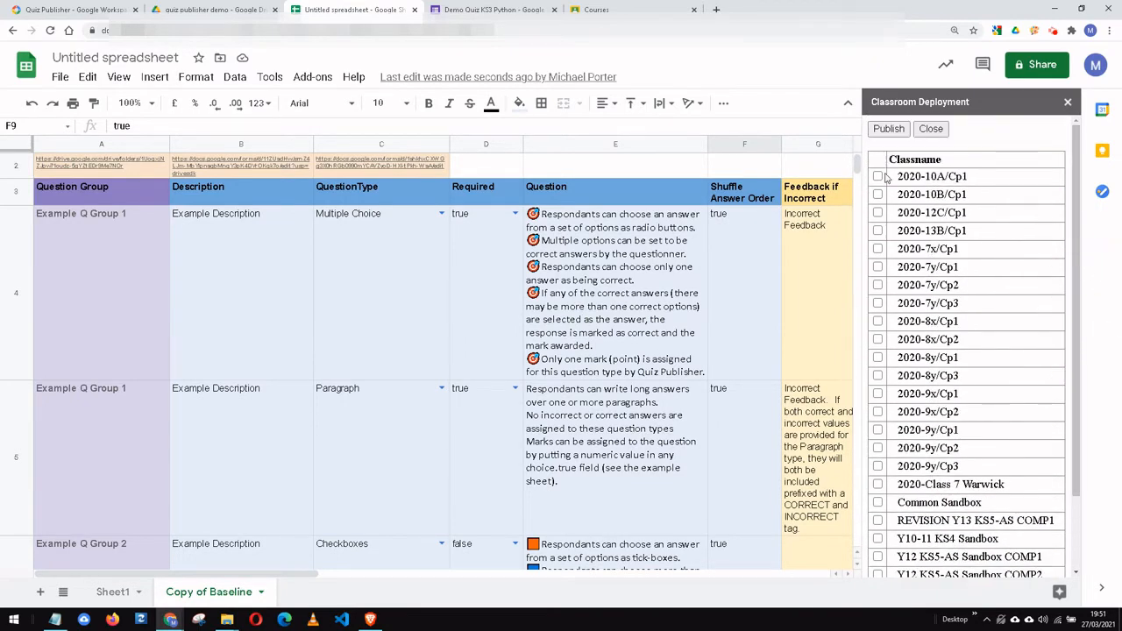
left_click_drag(1076, 344, 1083, 420)
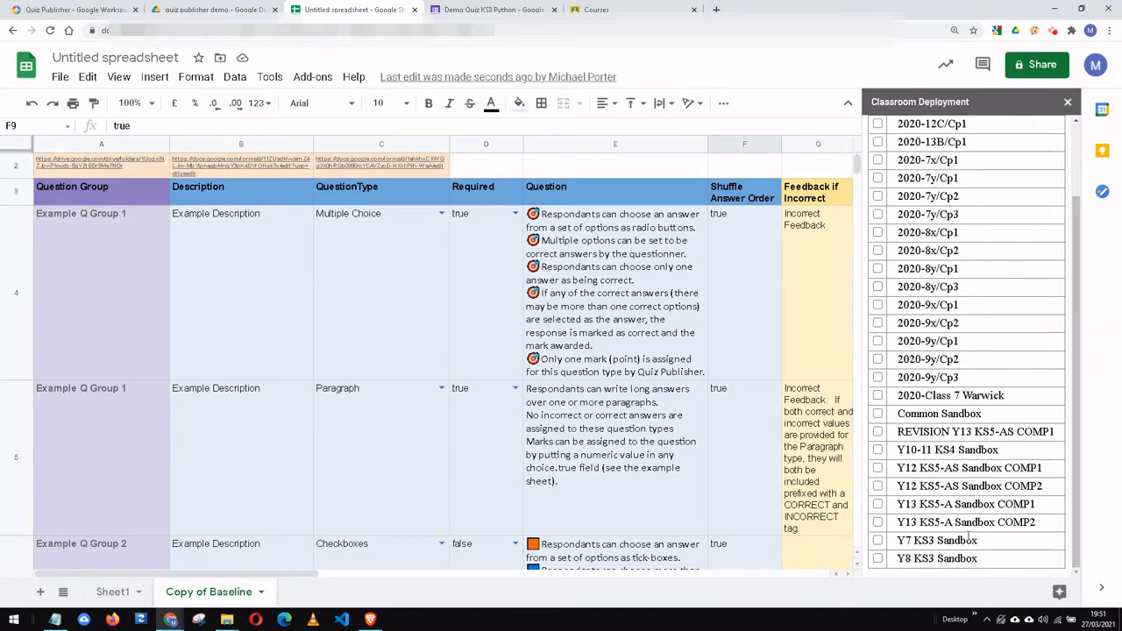
left_click(877, 558)
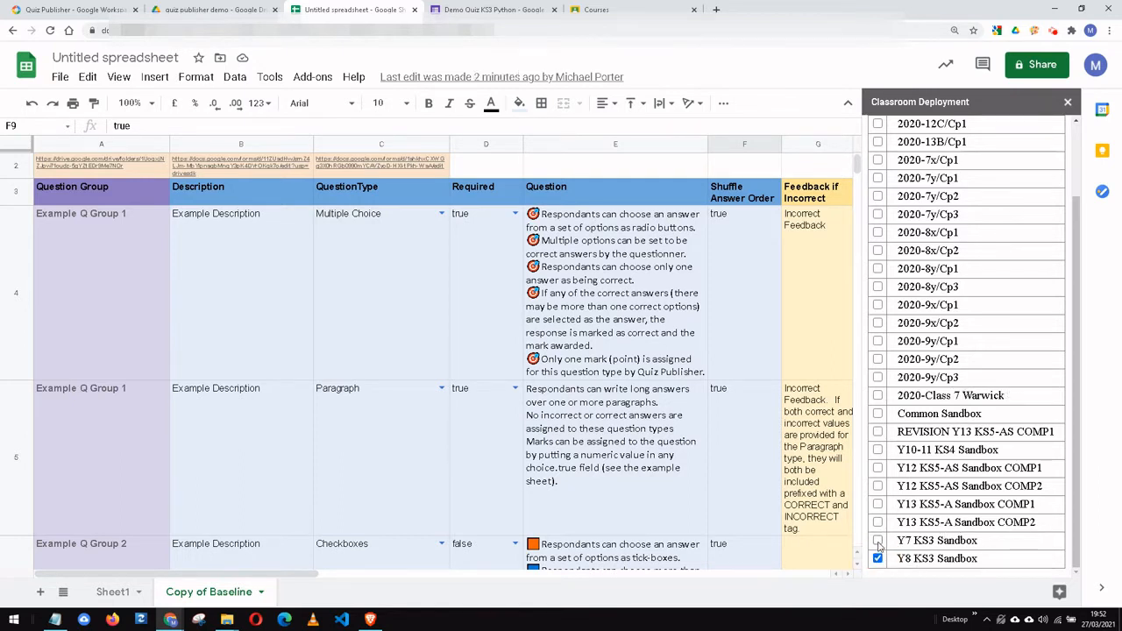
left_click(877, 541)
scroll(1008, 223, "up", 3)
left_click(887, 128)
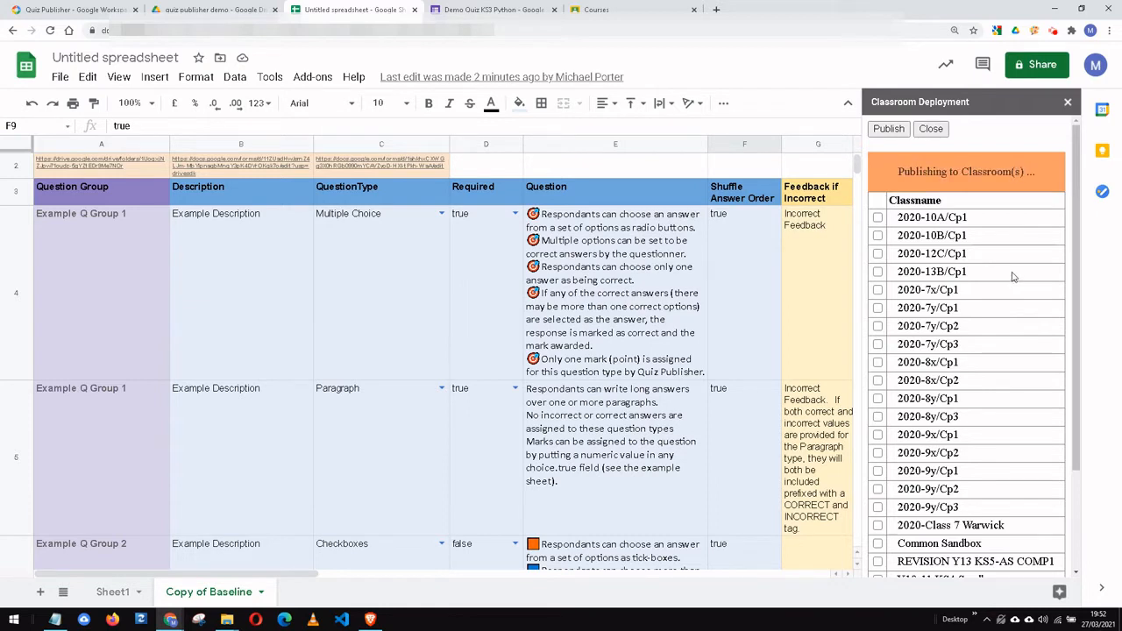
scroll(986, 369, "down", 3)
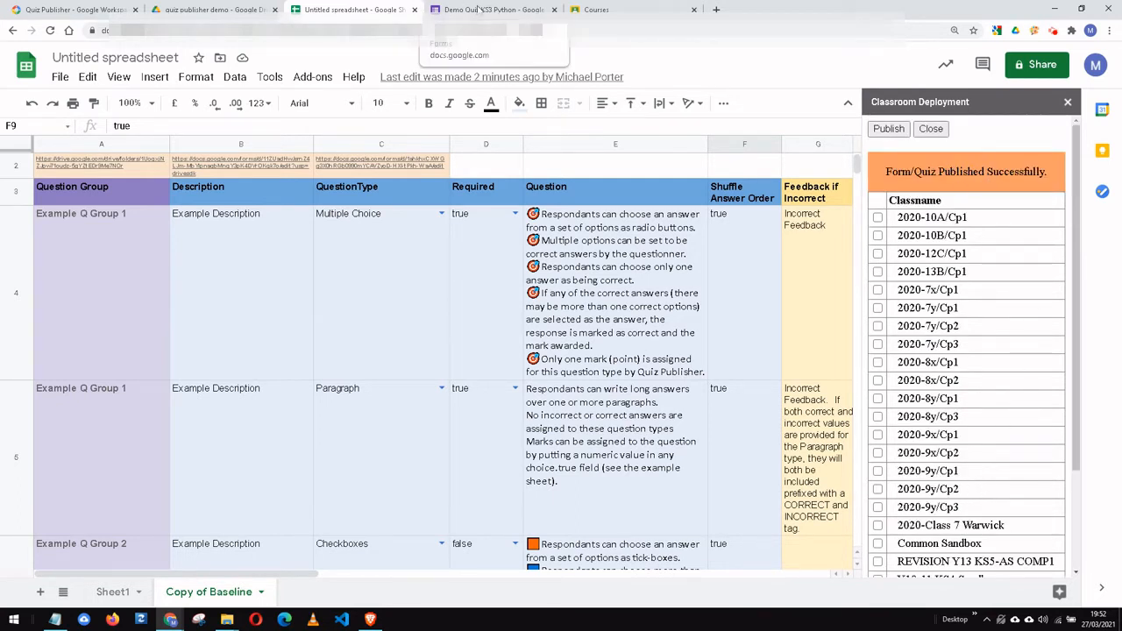
Step: Switch to Google Classroom and open the Y7 KS3 Sandbox class
left_click(596, 9)
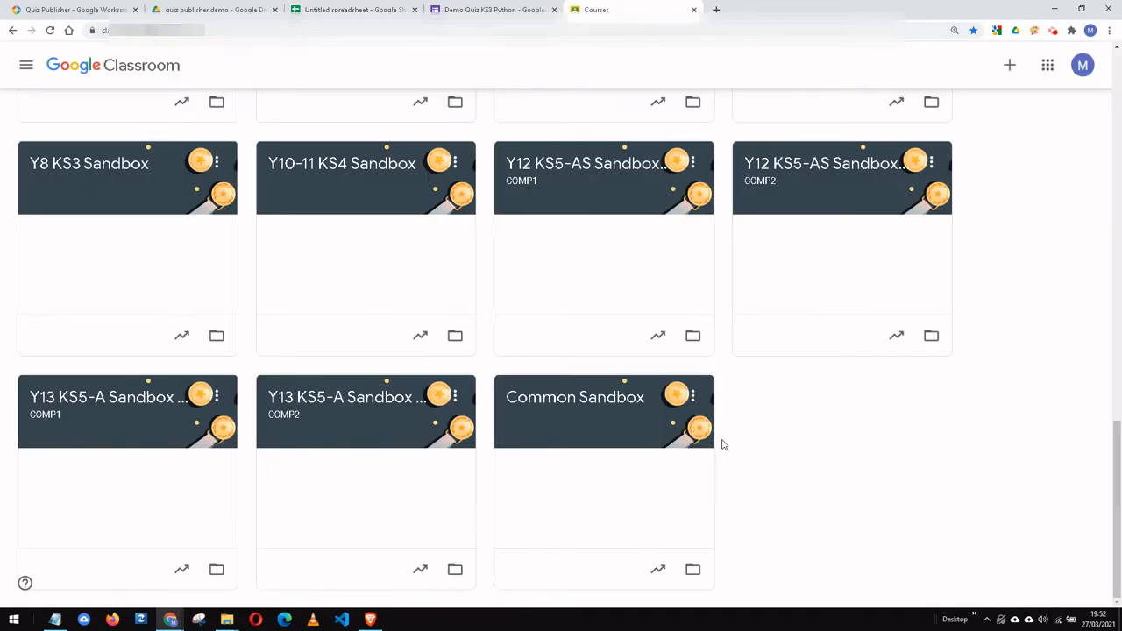
scroll(237, 301, "up", 1)
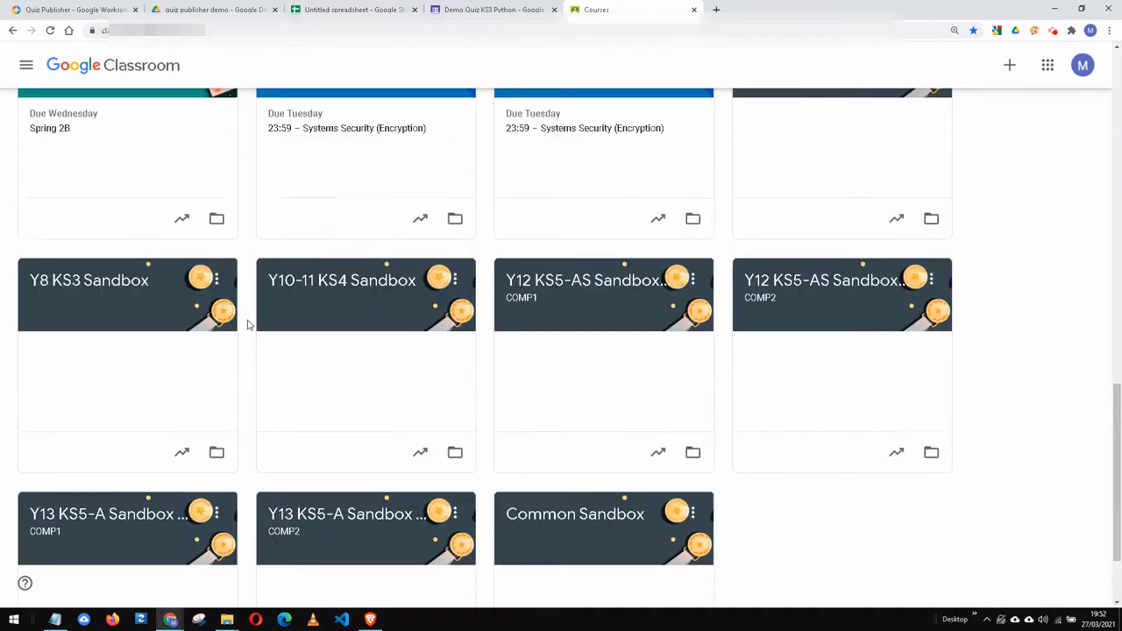
scroll(827, 218, "up", 2)
left_click(814, 228)
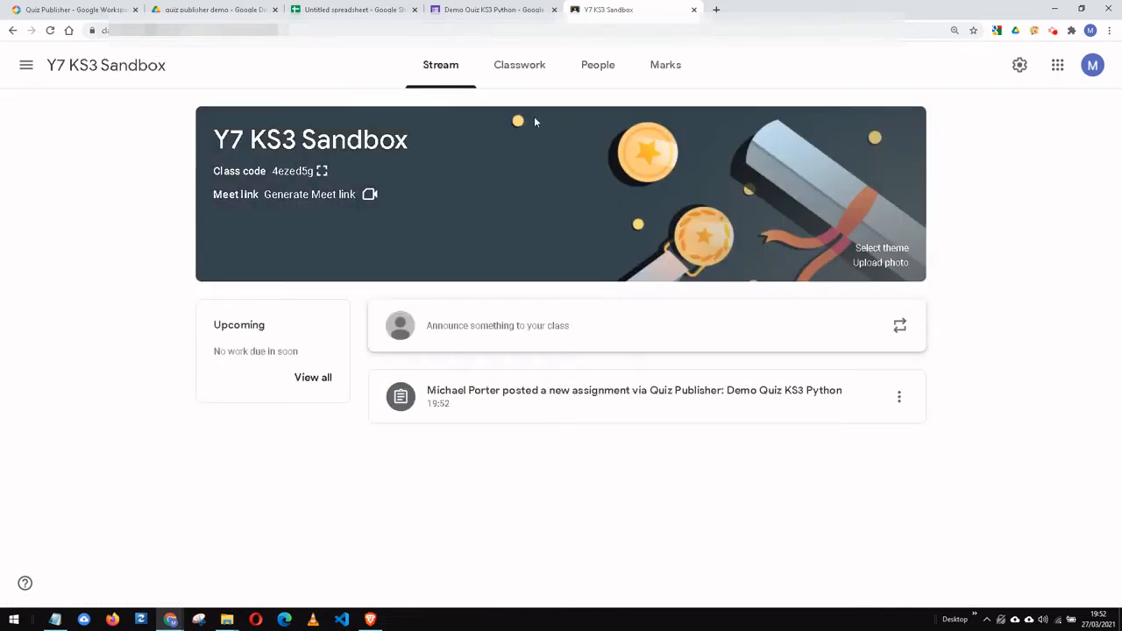
Step: Find the Demo Quiz KS3 Python assignment in the class's classwork and open it for editing
left_click(520, 67)
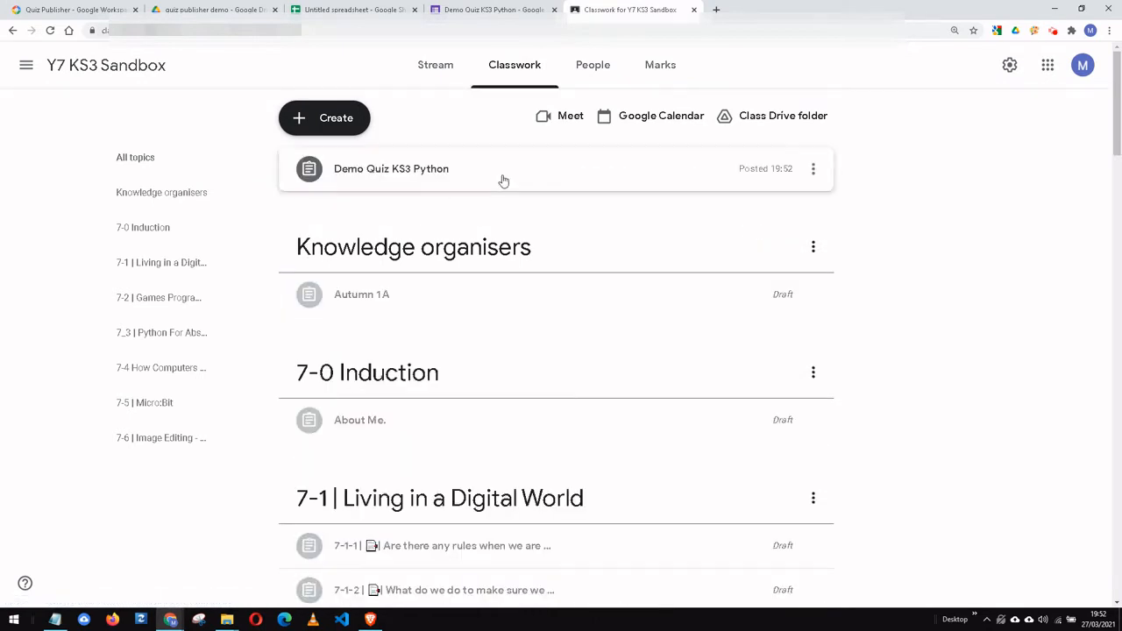
left_click(382, 171)
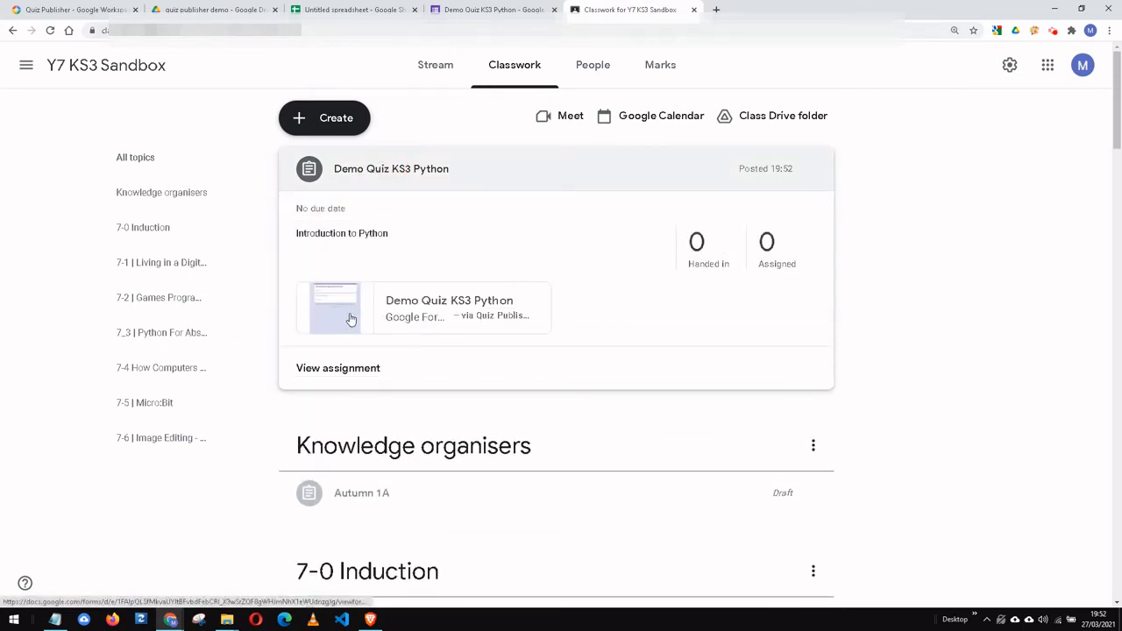
left_click(812, 169)
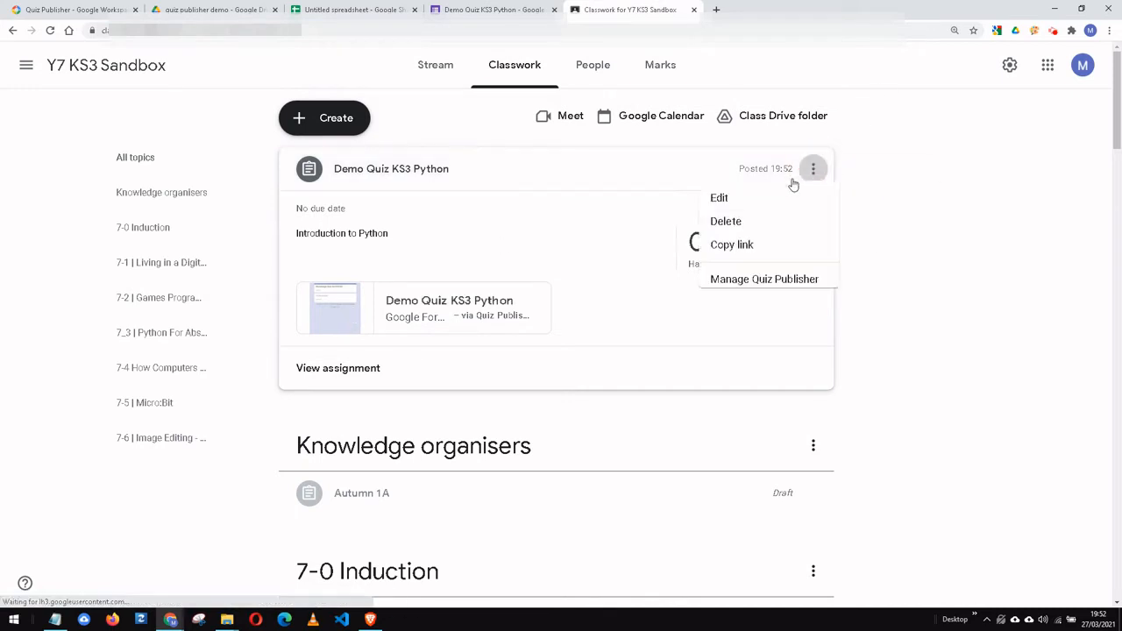
left_click(731, 209)
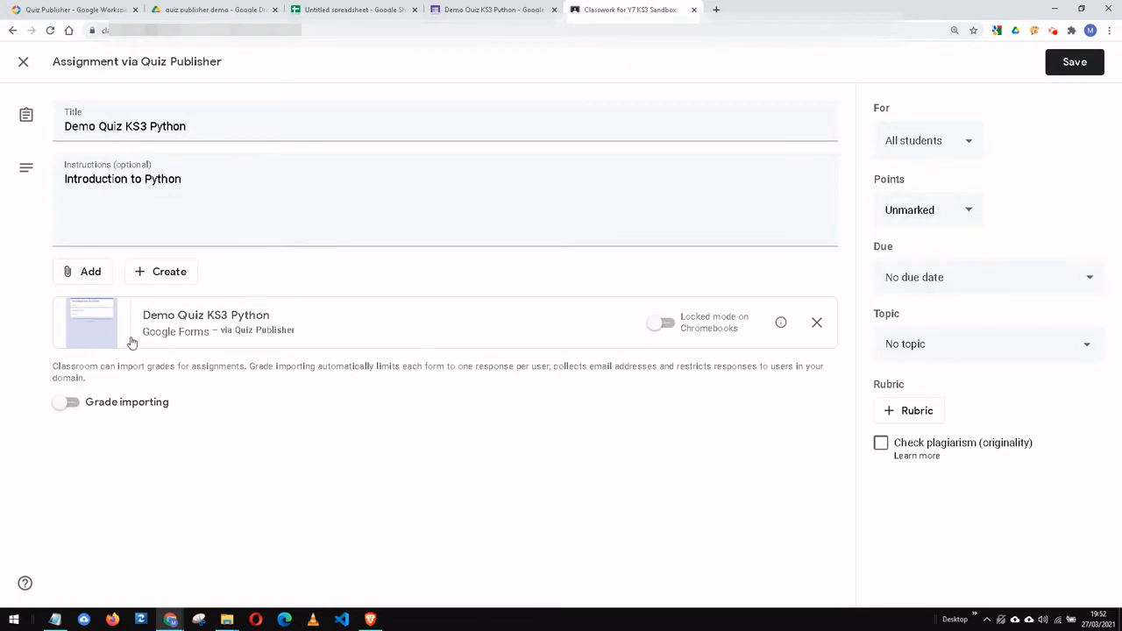
Step: Open the assignment's attached quiz form, fill in a test first and last name, and continue to the questions page
left_click(92, 324)
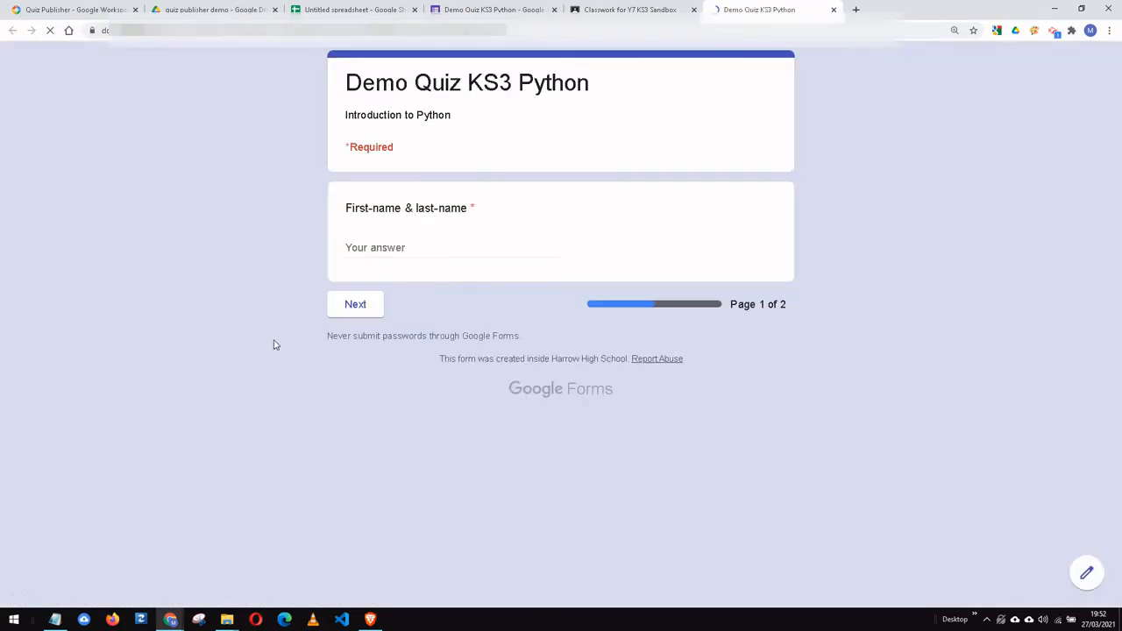
left_click(402, 249)
type("Test Test")
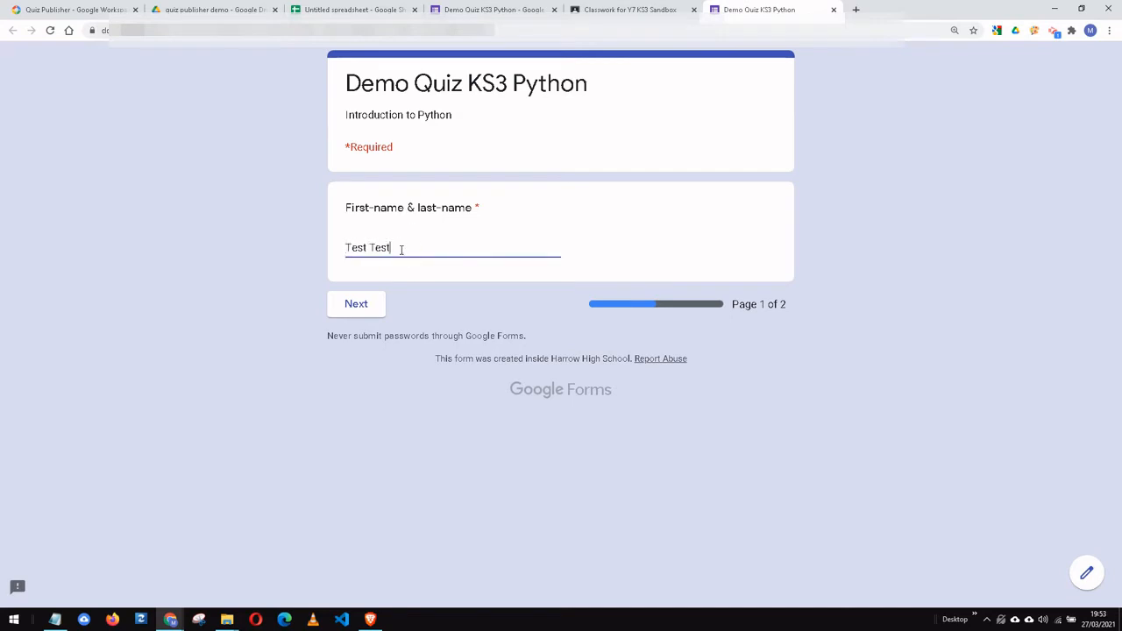
left_click(360, 305)
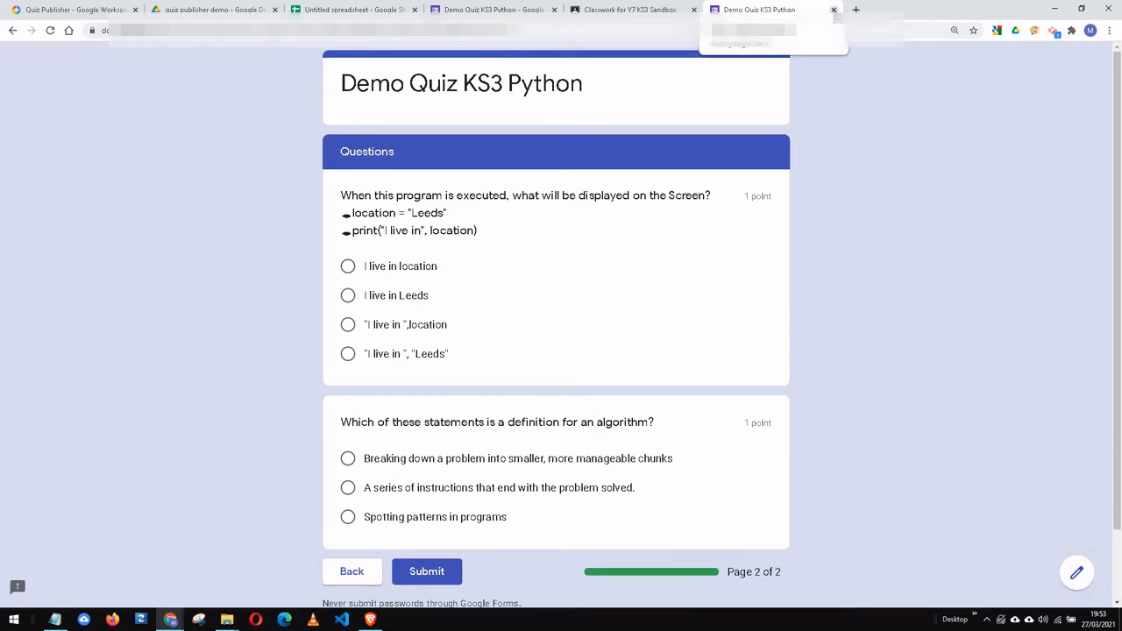
Step: Close the quiz preview, the Classroom page, the form editor and the spreadsheet's Classroom Deployment pane
left_click(833, 9)
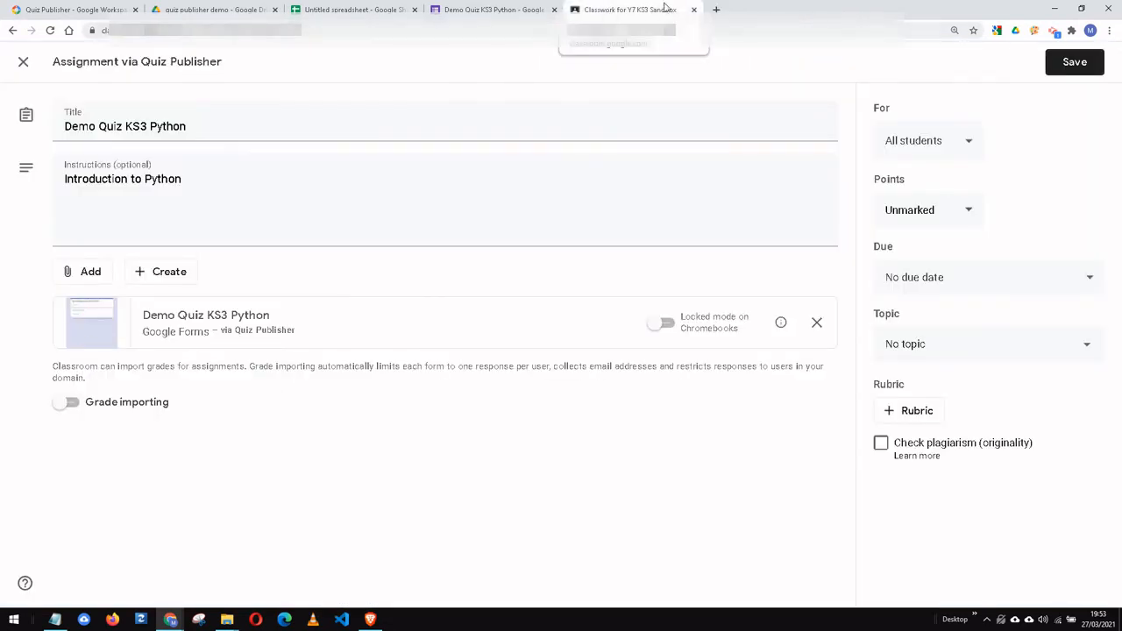
left_click(694, 10)
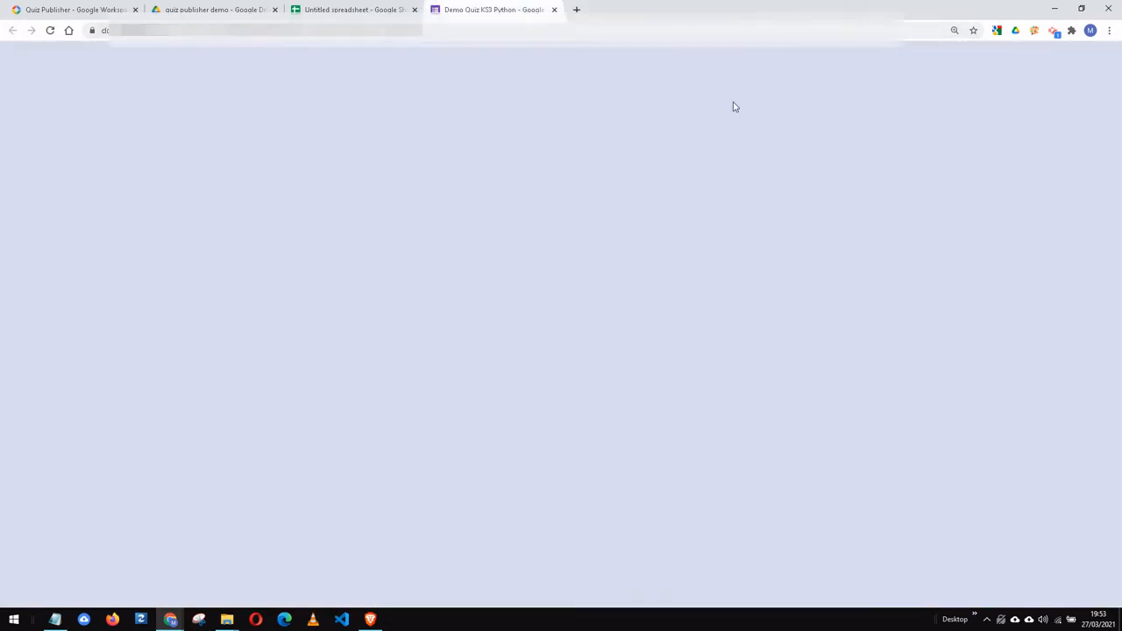
left_click(561, 10)
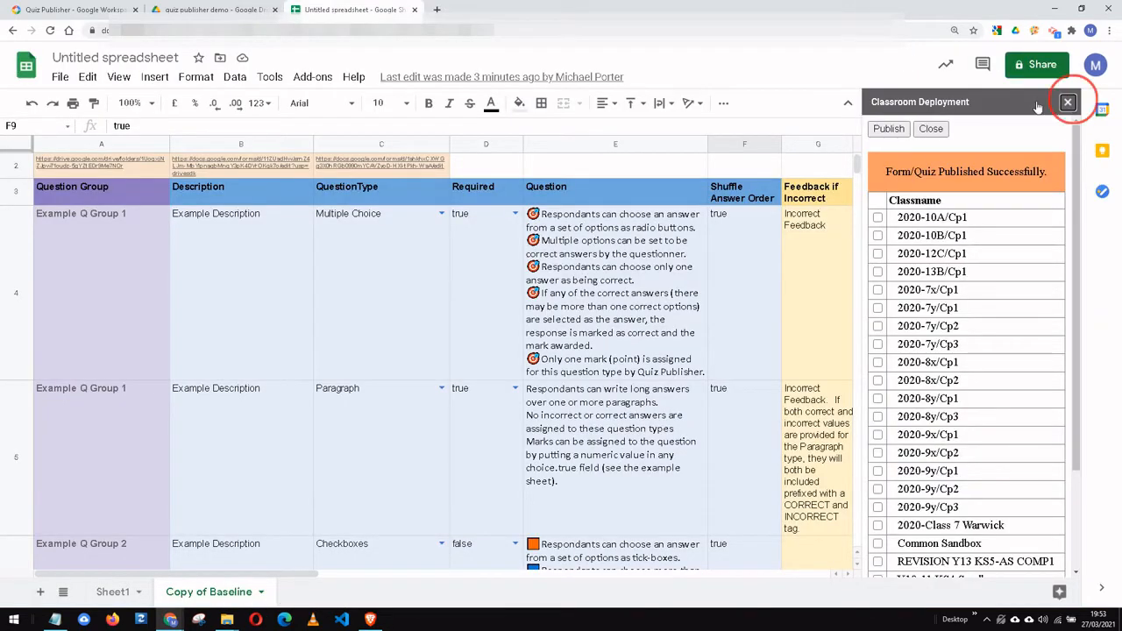
left_click(1067, 101)
Step: Freeze the question sheet's rows down to the Question Group header in row 3
scroll(259, 532, "down", 2)
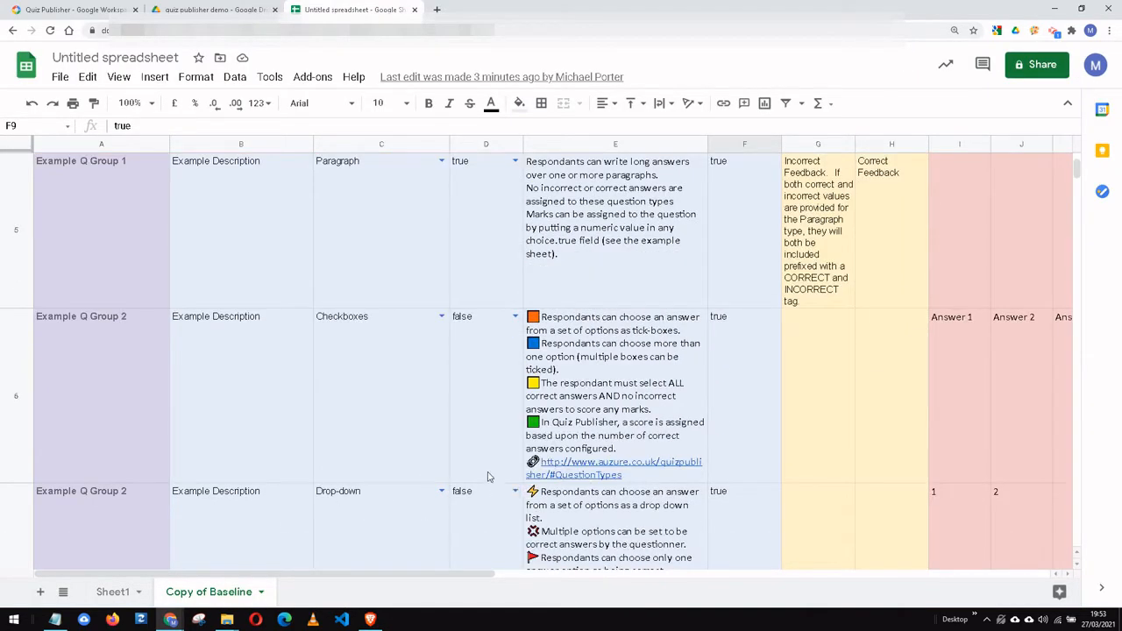
scroll(268, 465, "down", 3)
scroll(78, 403, "up", 6)
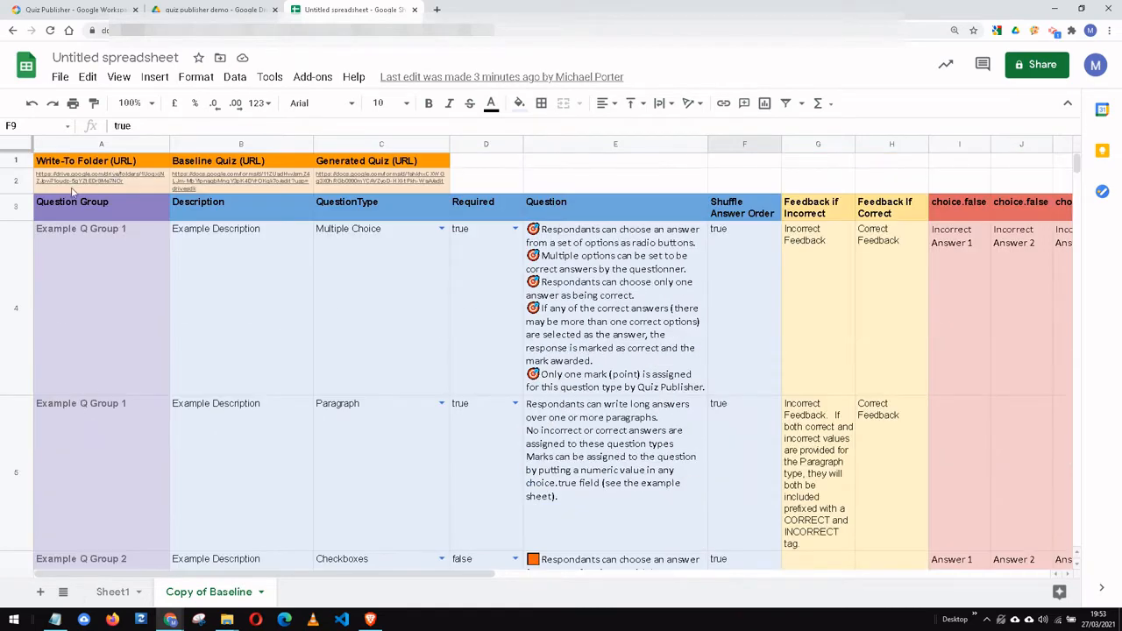
left_click(17, 208)
left_click(118, 76)
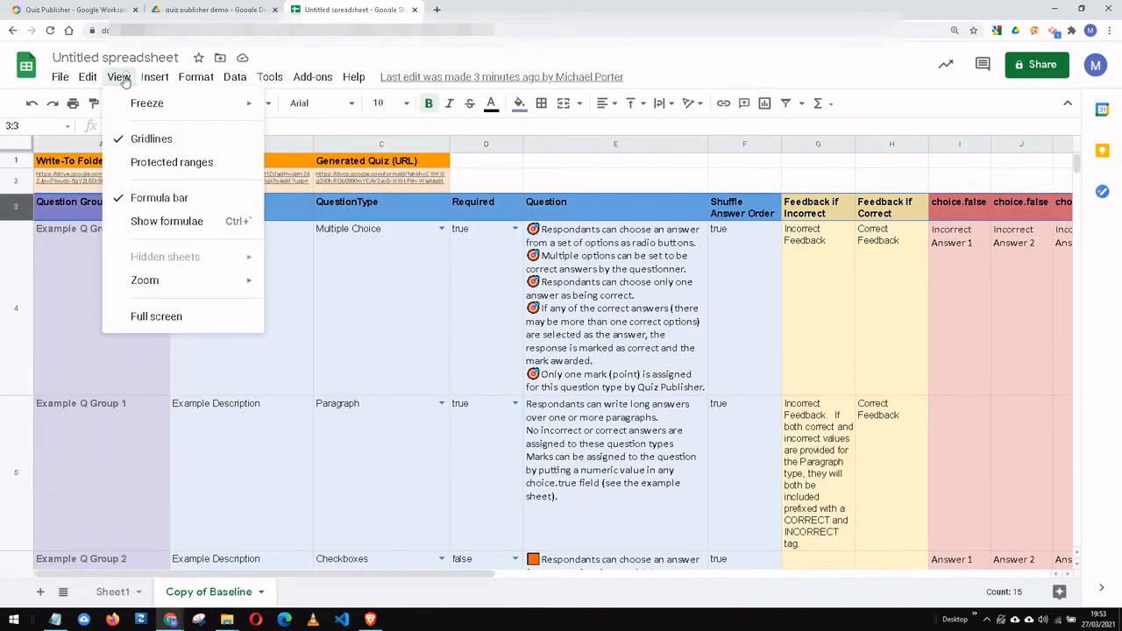
mouse_move(234, 103)
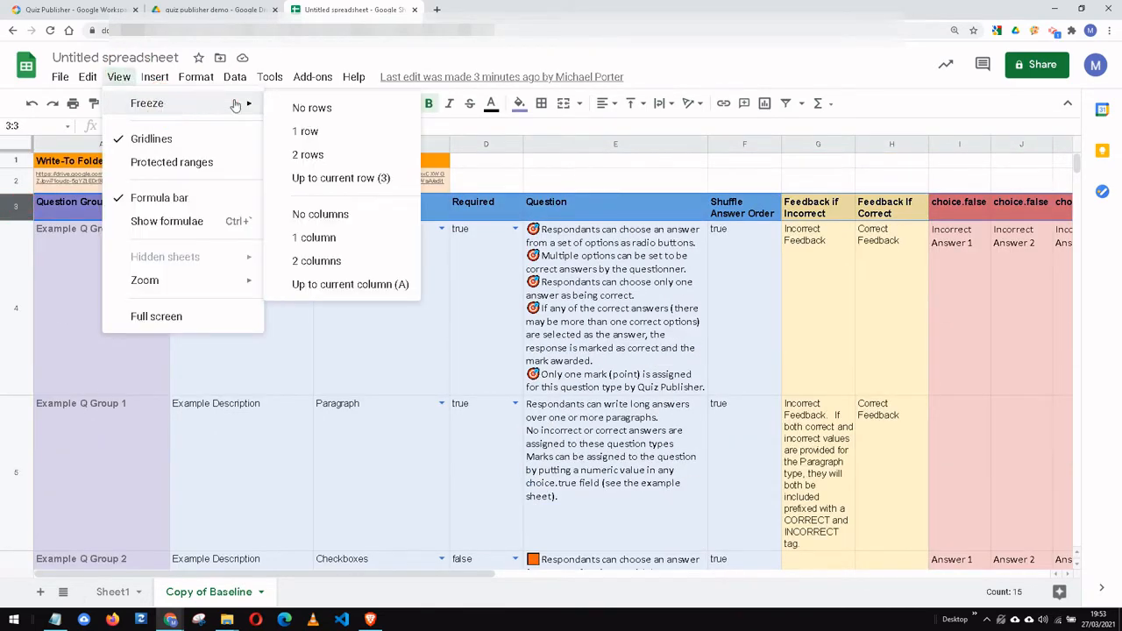
left_click(364, 184)
scroll(298, 360, "down", 4)
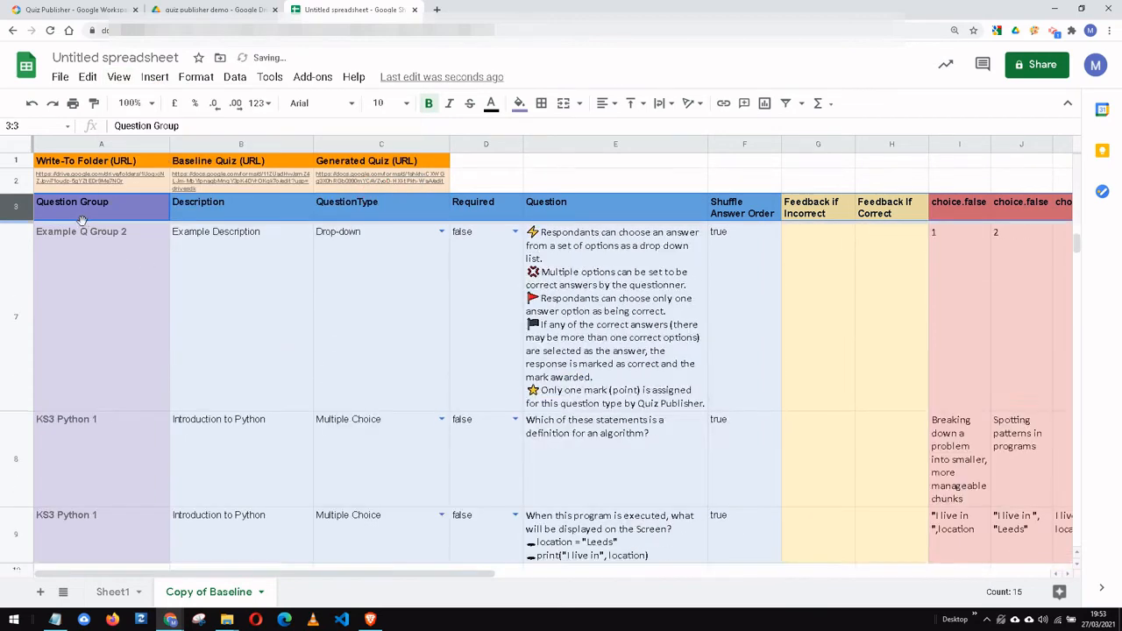
scroll(99, 278, "up", 4)
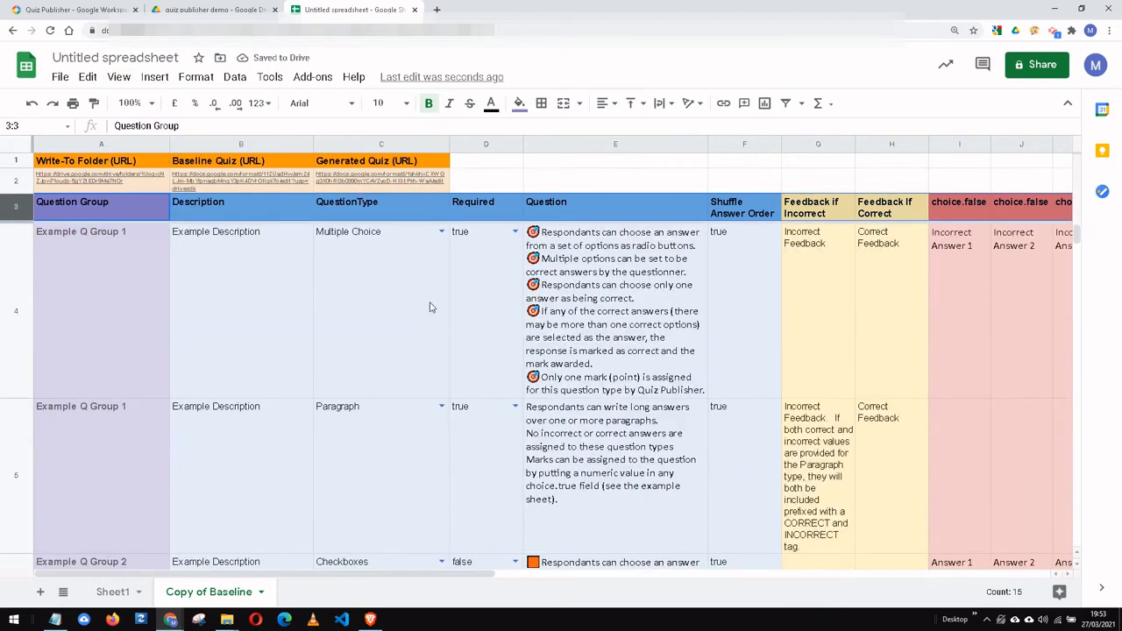
Step: Start creating a quiz from question groups with Quiz Publisher and find the KS3 Python 1 rows in the question sheet
left_click(312, 77)
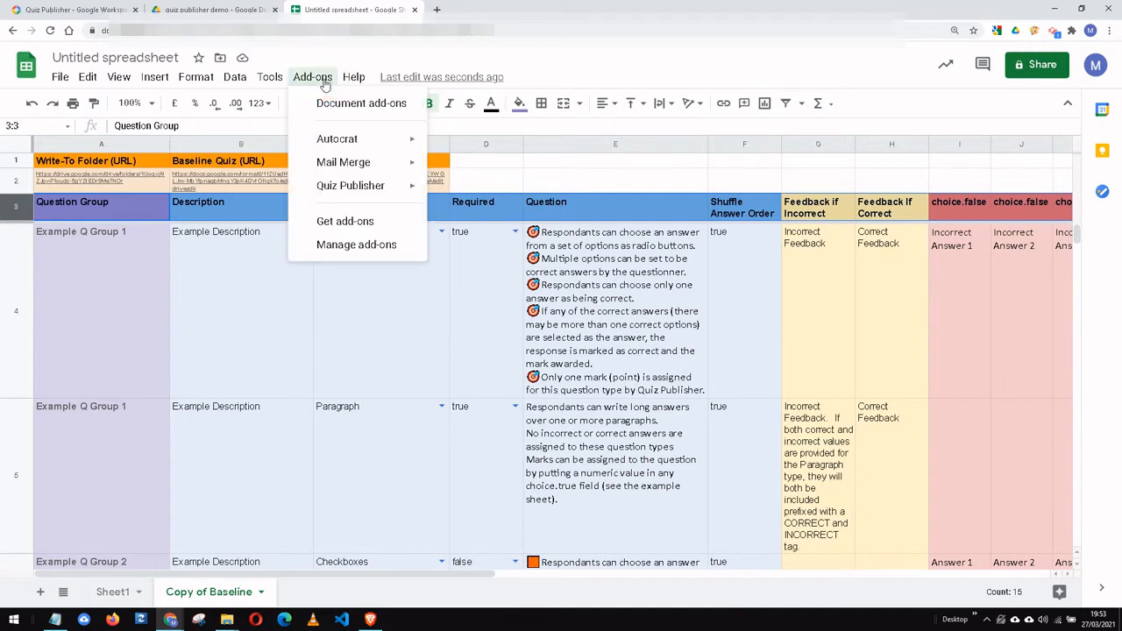
left_click(354, 187)
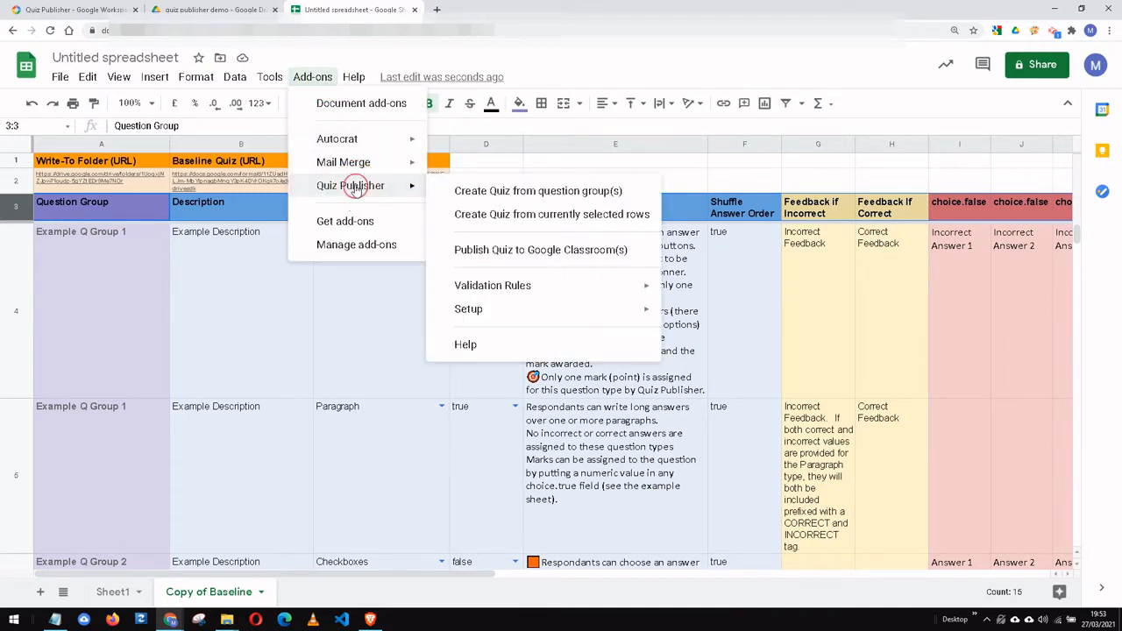
left_click(548, 192)
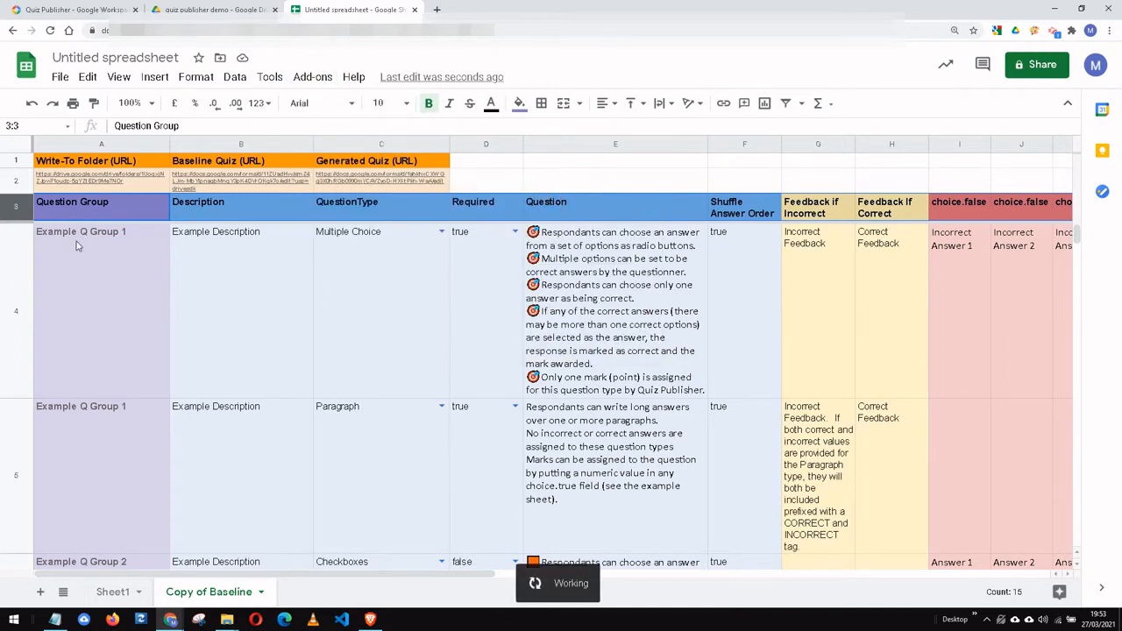
scroll(114, 485, "down", 2)
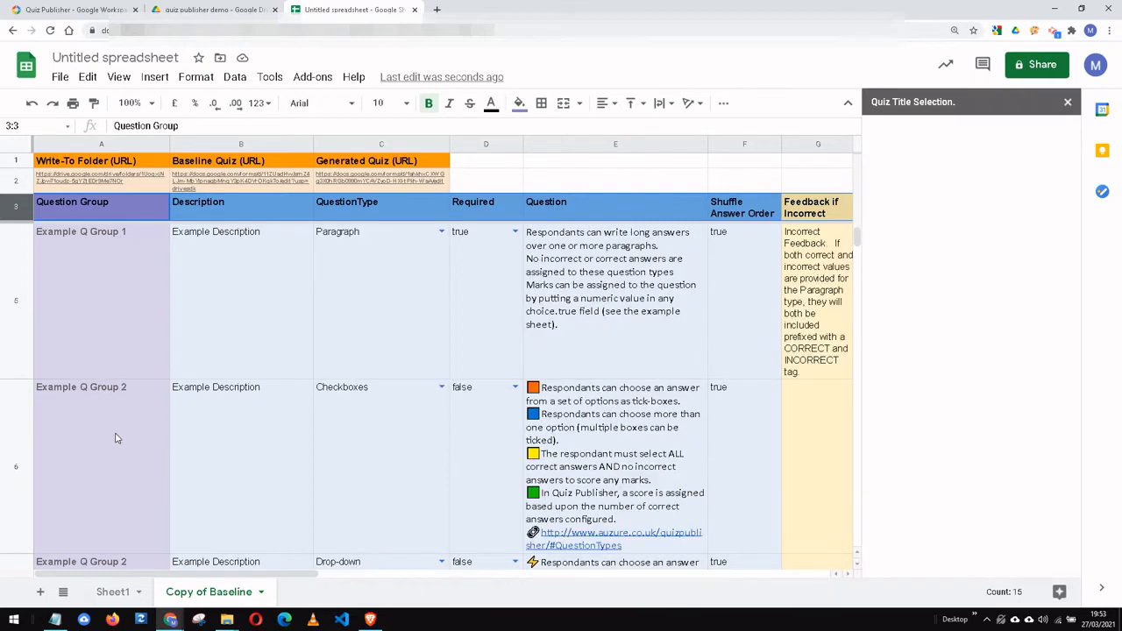
scroll(119, 436, "down", 3)
left_click(110, 452)
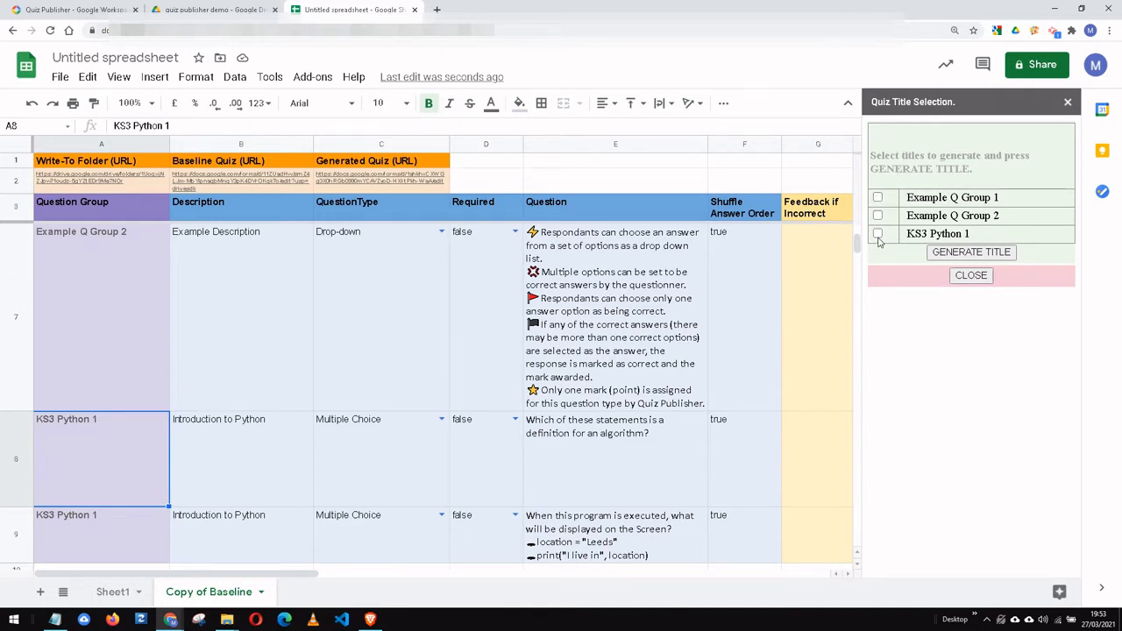
Step: Generate a title for Example Q Group 1, Example Q Group 2 and KS3 Python 1 combined, and create the quiz
left_click(878, 233)
left_click(877, 216)
left_click(877, 198)
left_click(967, 253)
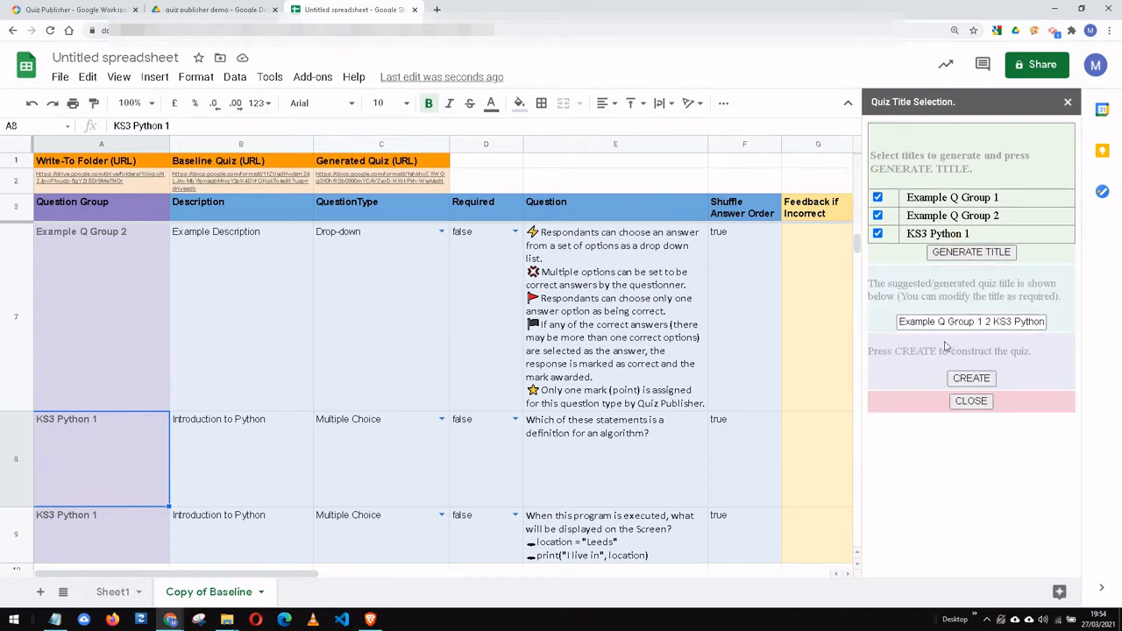
left_click(951, 323)
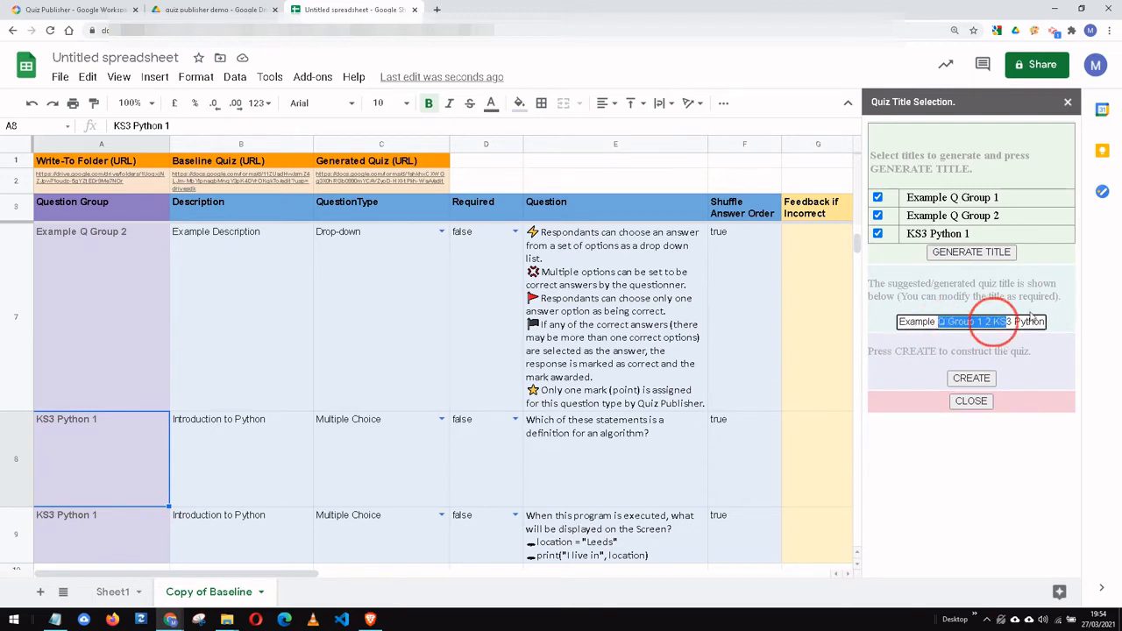
left_click_drag(922, 322, 982, 322)
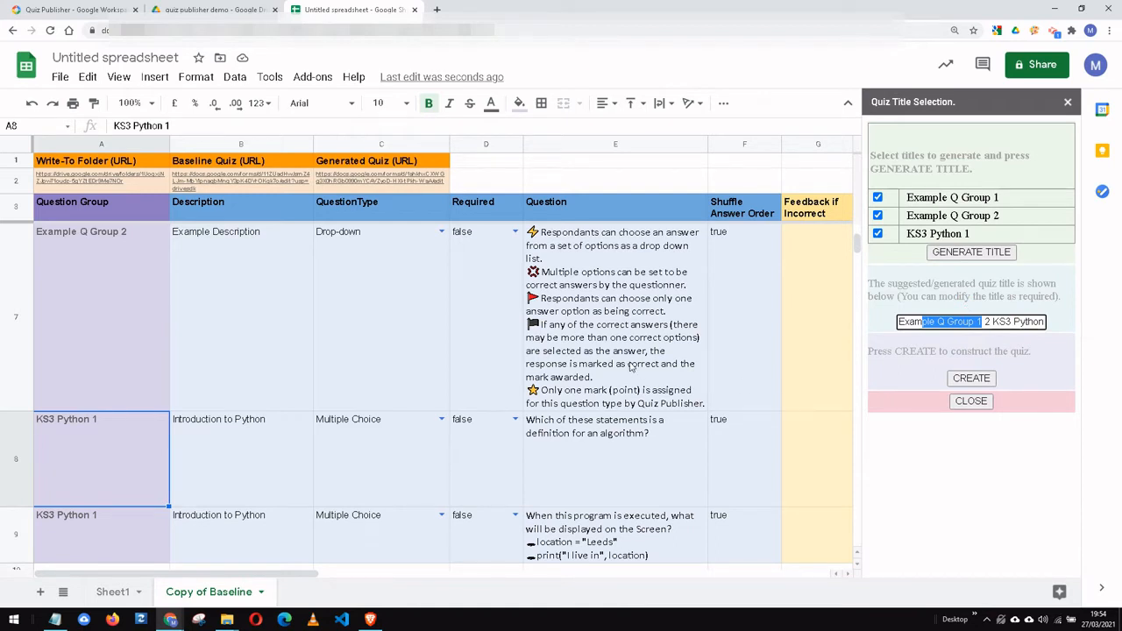
left_click(983, 377)
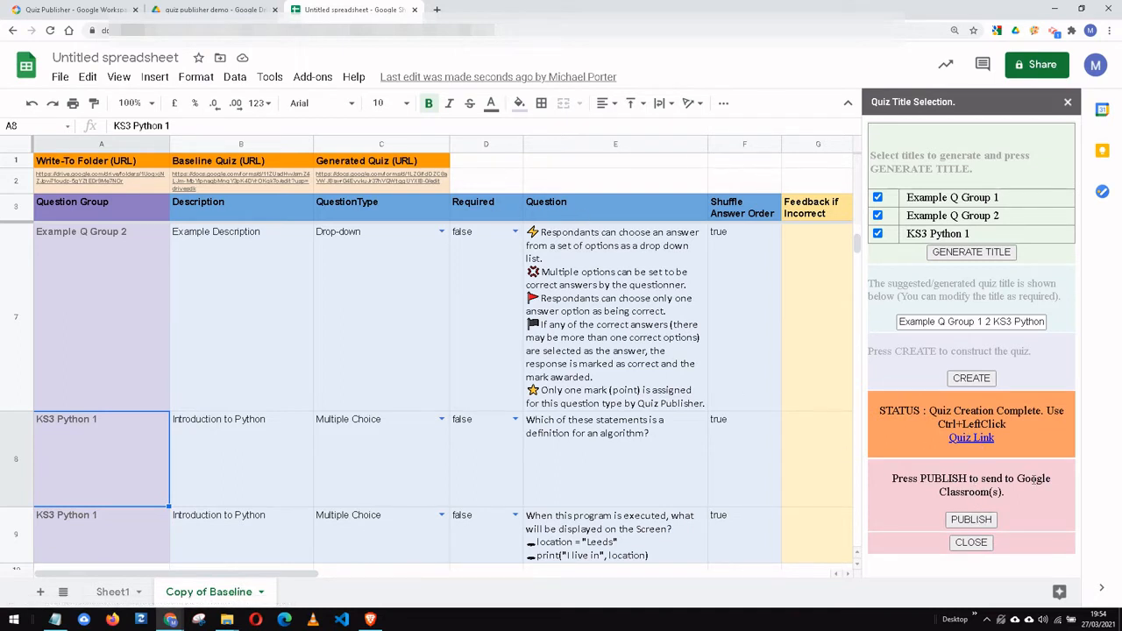
Step: Open the created quiz form, look through its questions, and close both the form and the Quiz Title Selection pane
left_click(968, 439, "ctrl")
left_click(517, 10)
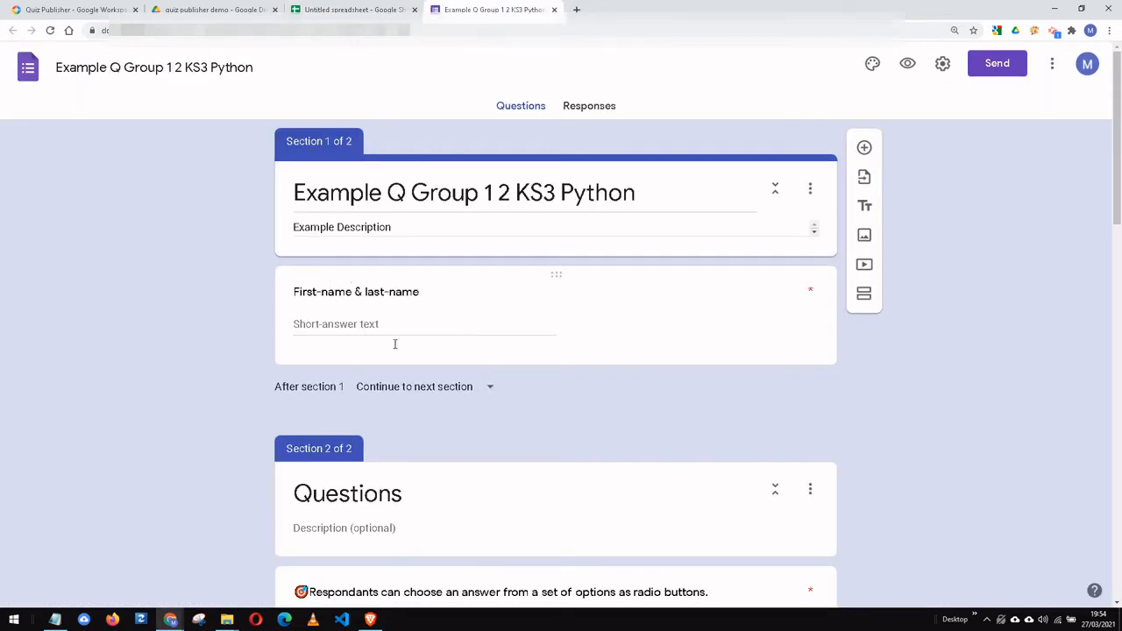
scroll(394, 342, "down", 5)
scroll(388, 368, "down", 7)
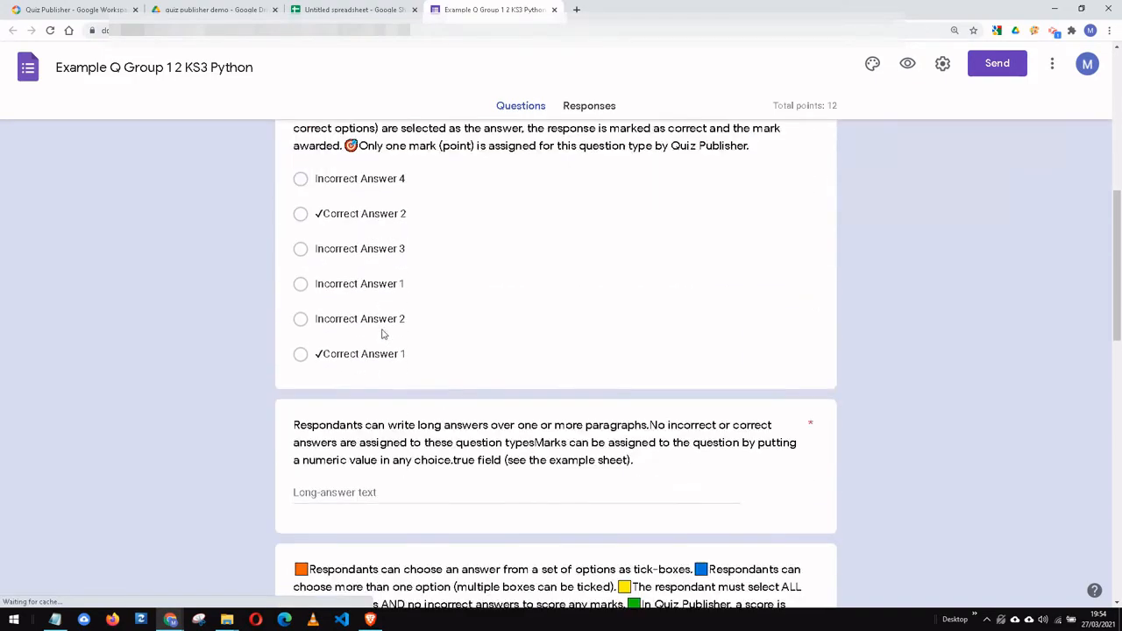
scroll(409, 327, "down", 7)
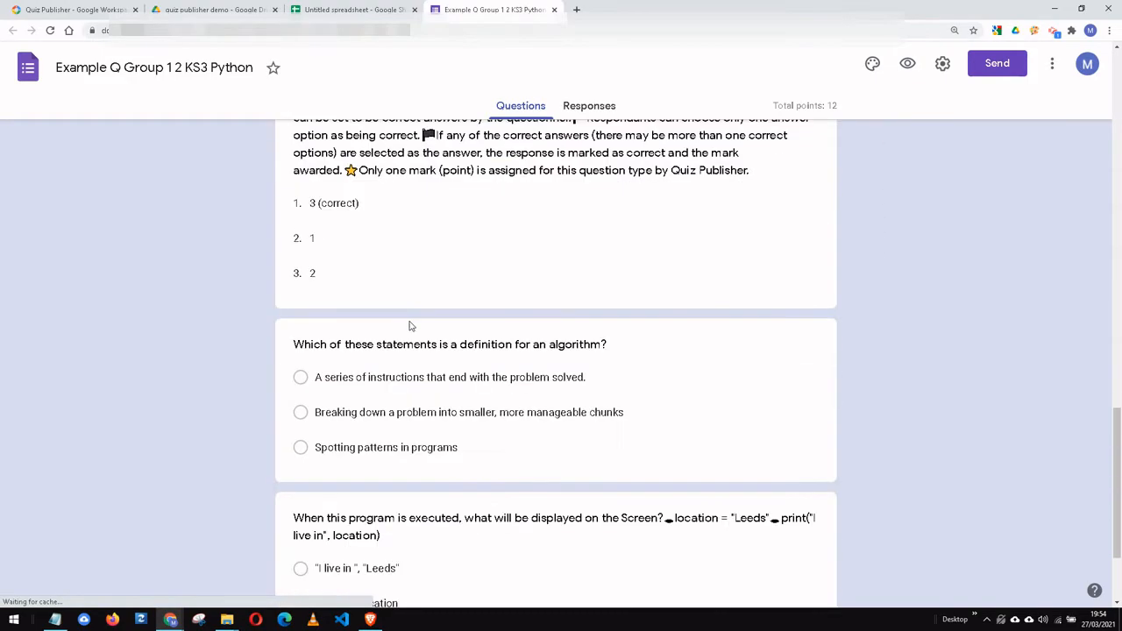
scroll(421, 326, "up", 12)
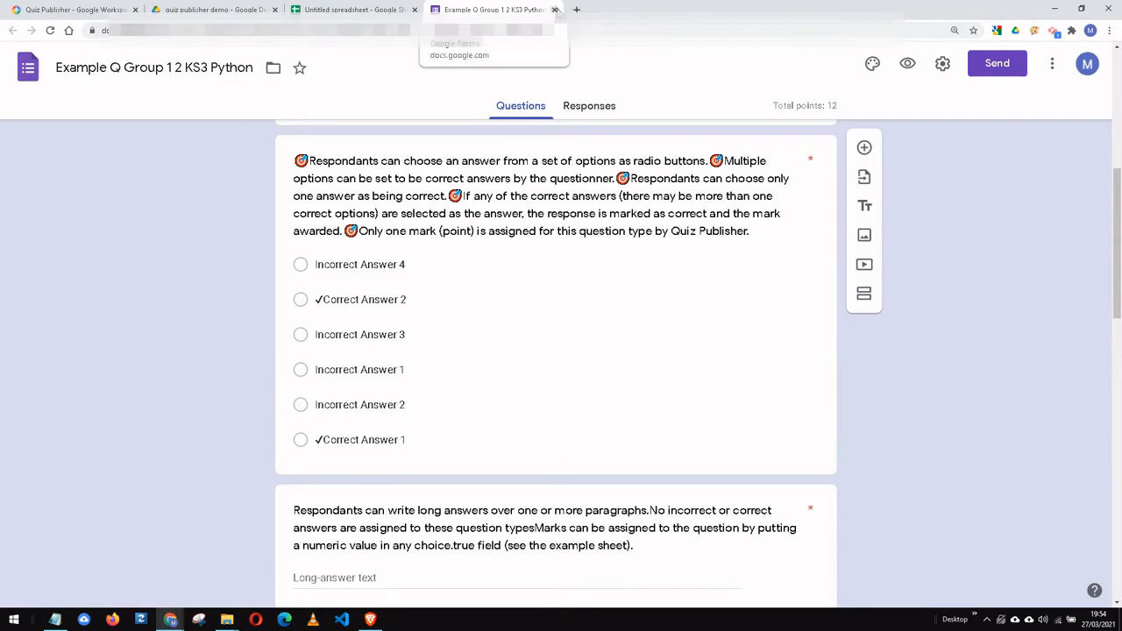
key("ctrl+shift+Tab")
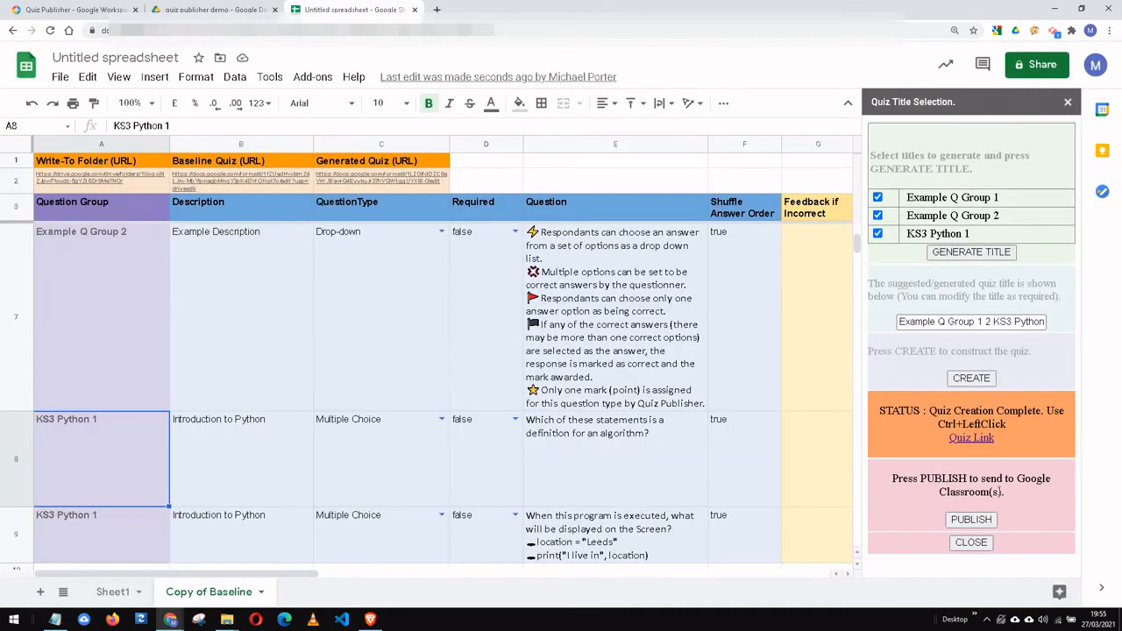
left_click(969, 543)
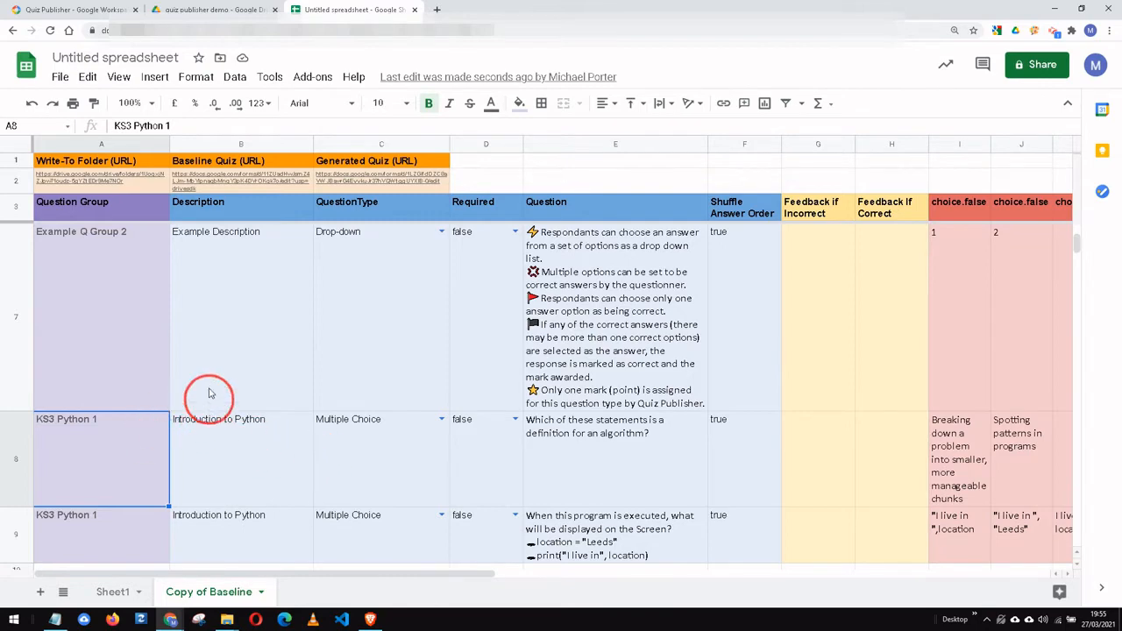
Step: Set the question sheet's zoom to 75% and select the first KS3 Python 1 question row
left_click(294, 350)
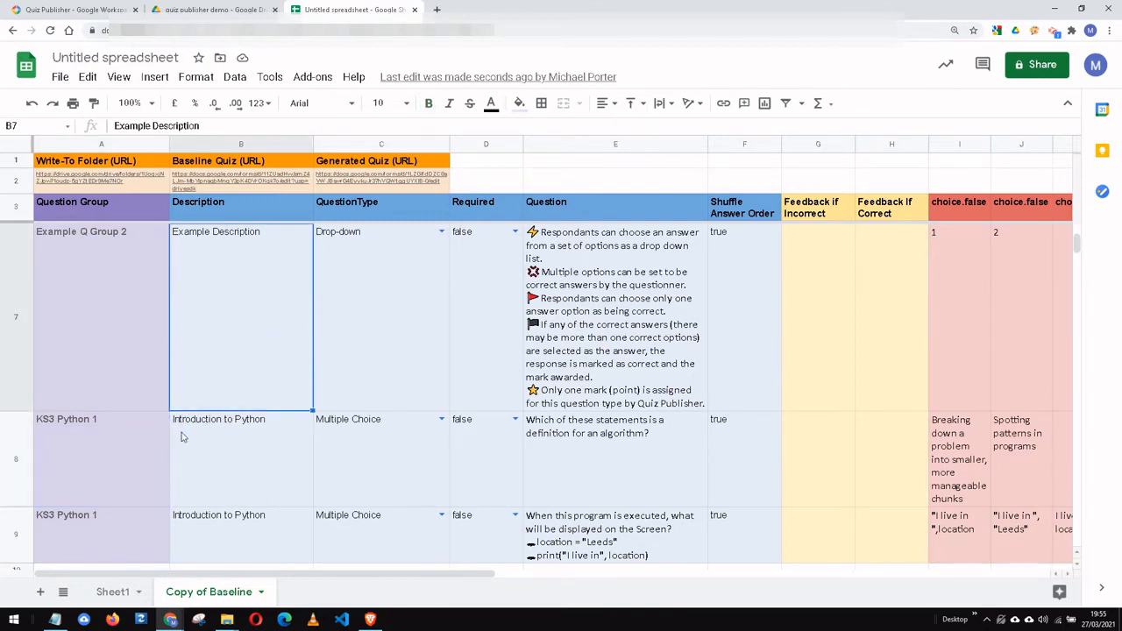
scroll(114, 386, "up", 5)
scroll(100, 350, "down", 10)
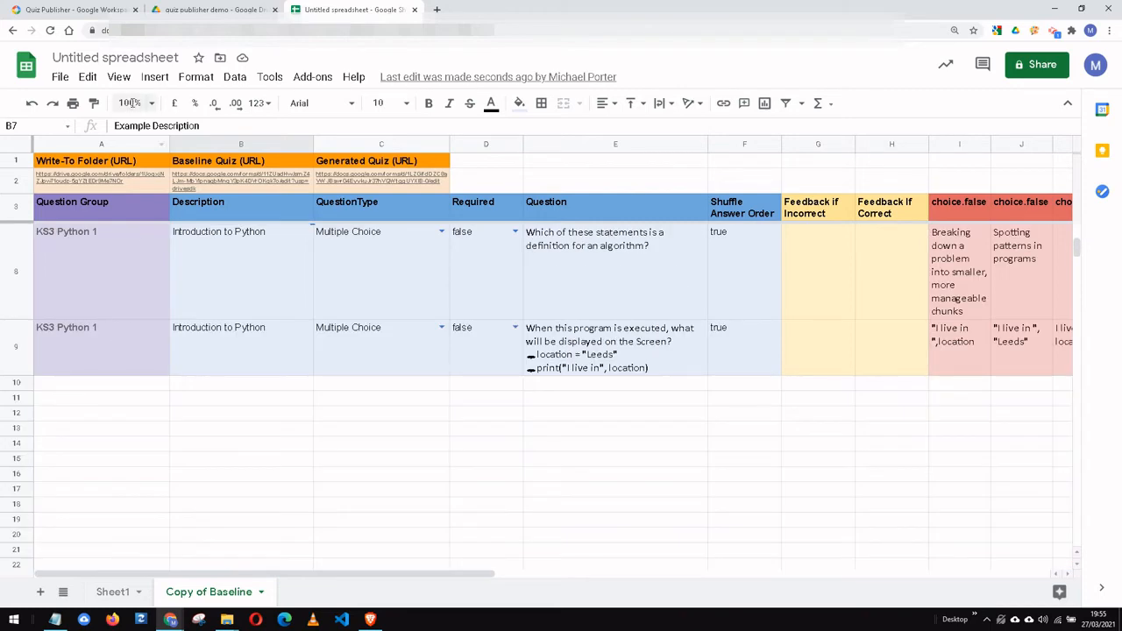
left_click(151, 102)
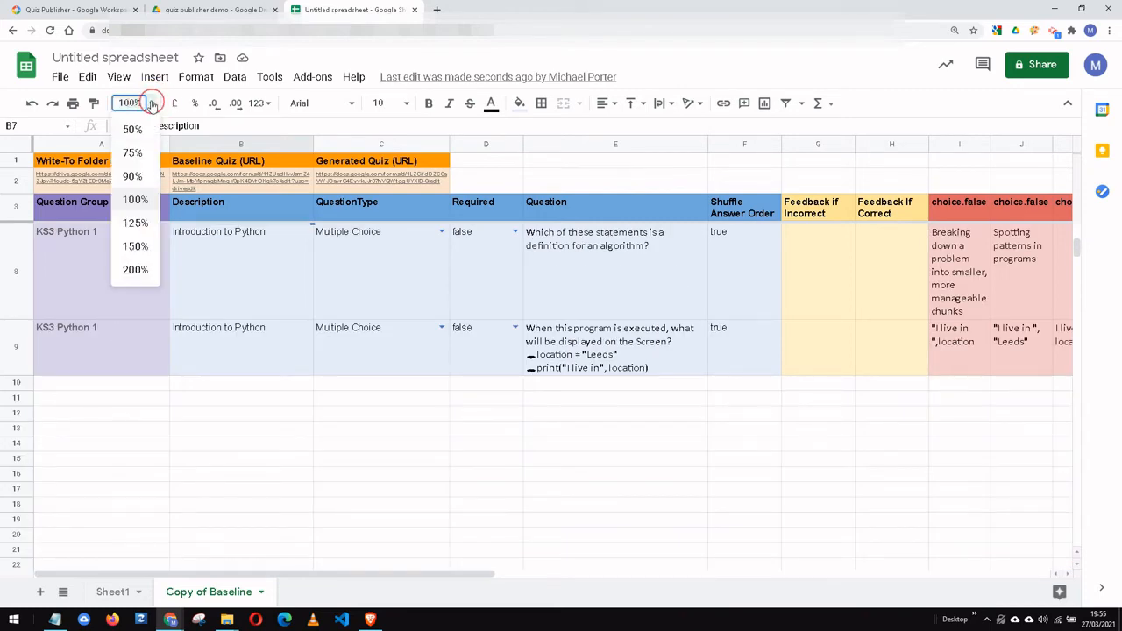
left_click(132, 154)
scroll(50, 306, "up", 5)
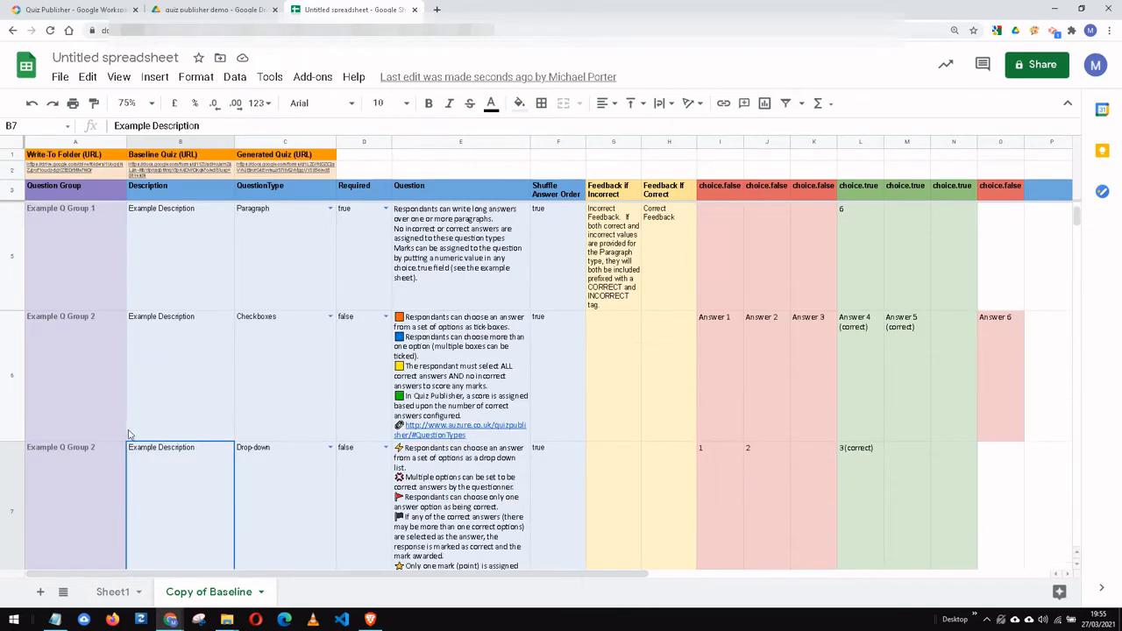
scroll(132, 443, "down", 3)
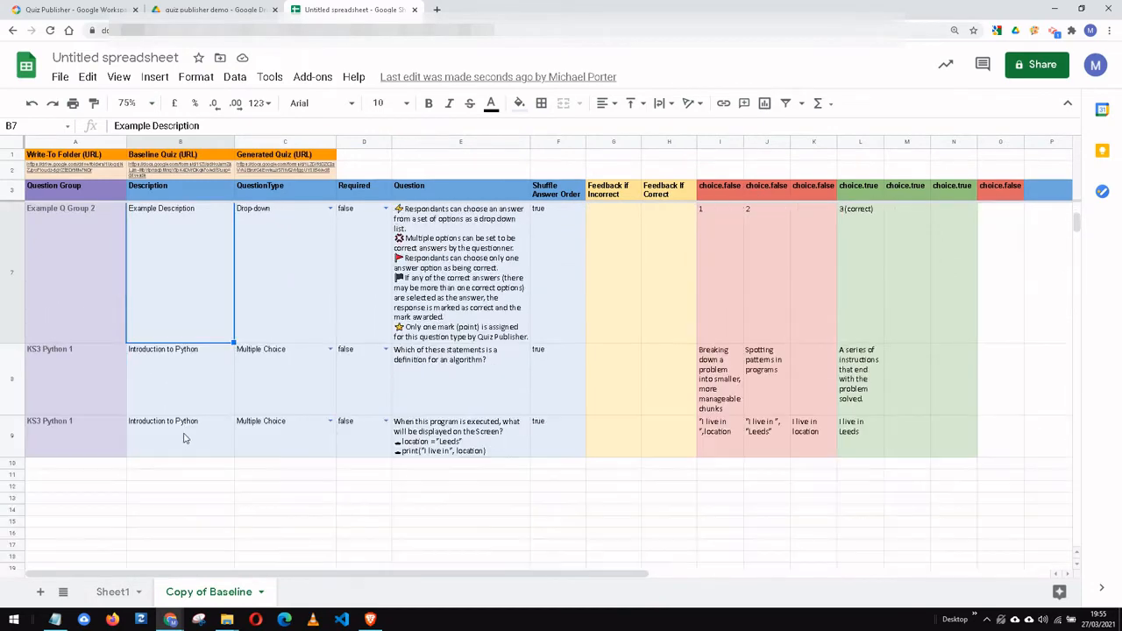
left_click(12, 377)
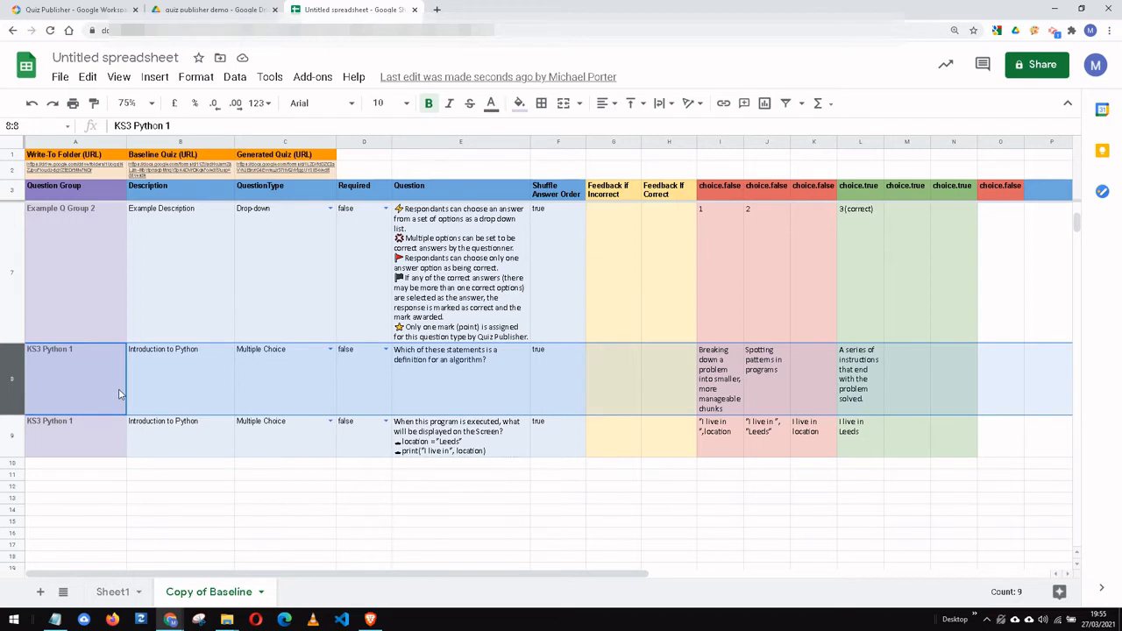
Step: Begin a new question in row 10 with "Demo" as both its Question Group and its Description
left_click(79, 466)
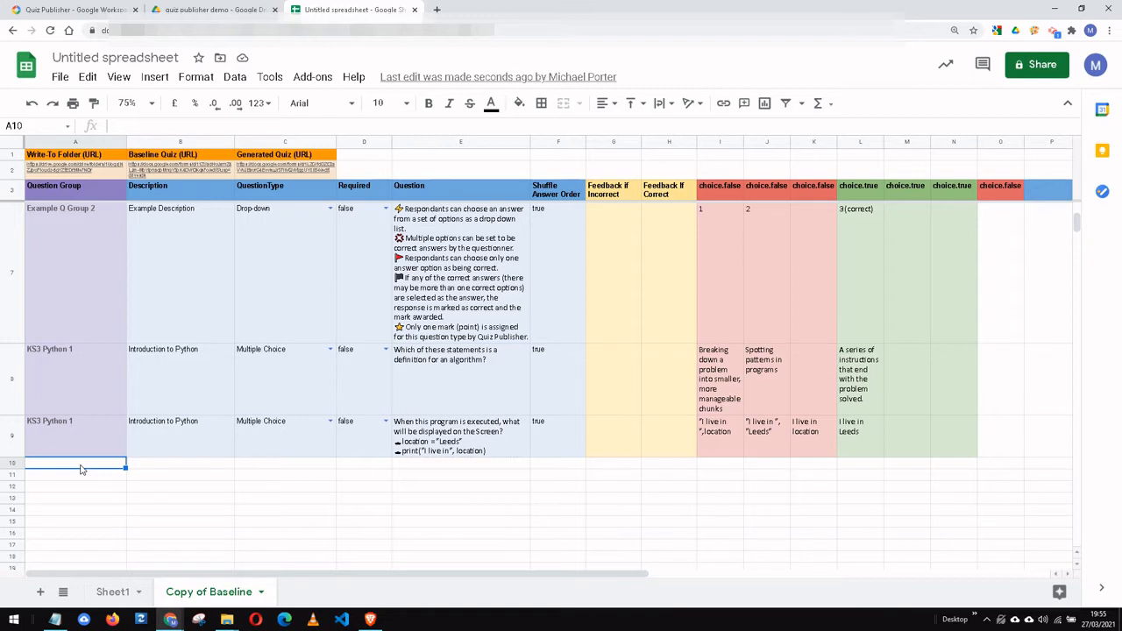
type("DEmo")
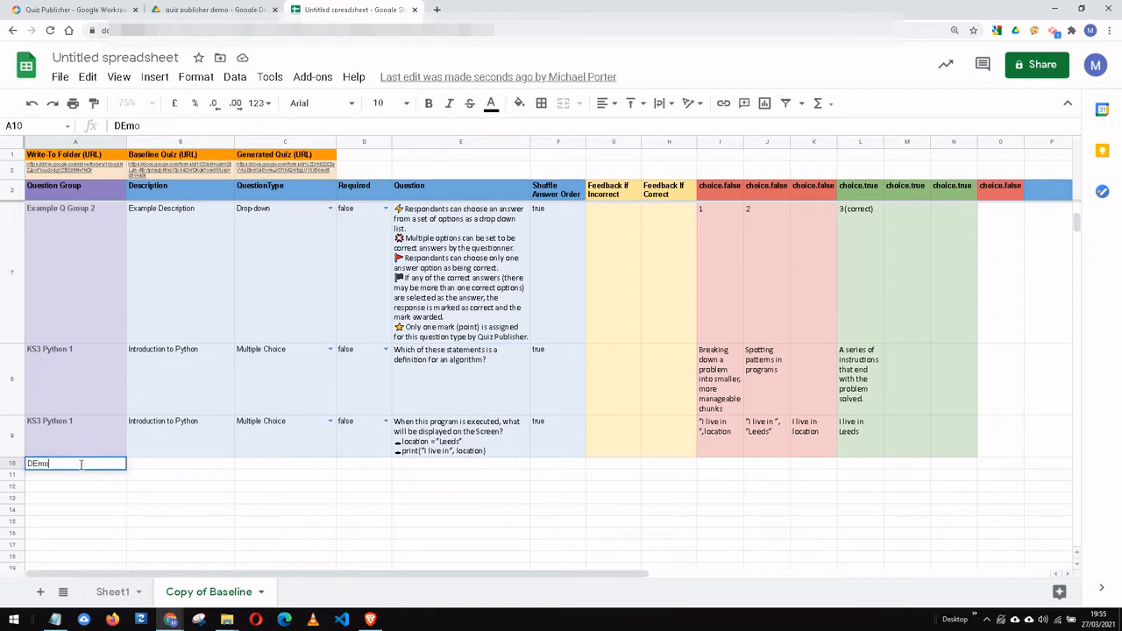
key("BackSpace")
key("BackSpace")
key("BackSpace")
type("emo")
key("Tab")
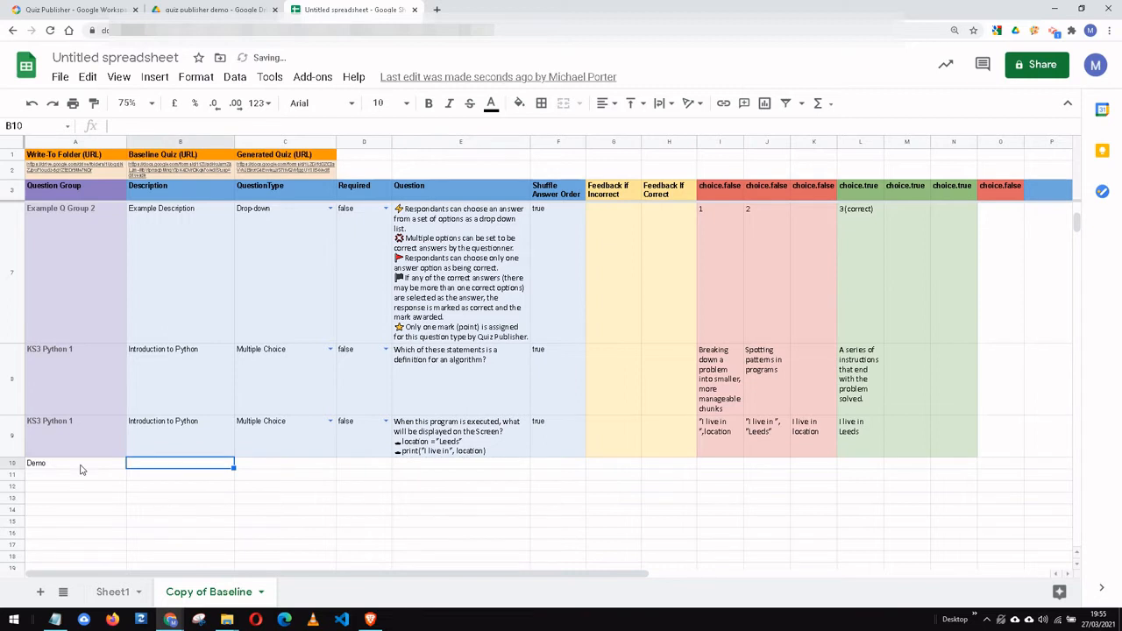
type("Demo")
key("Tab")
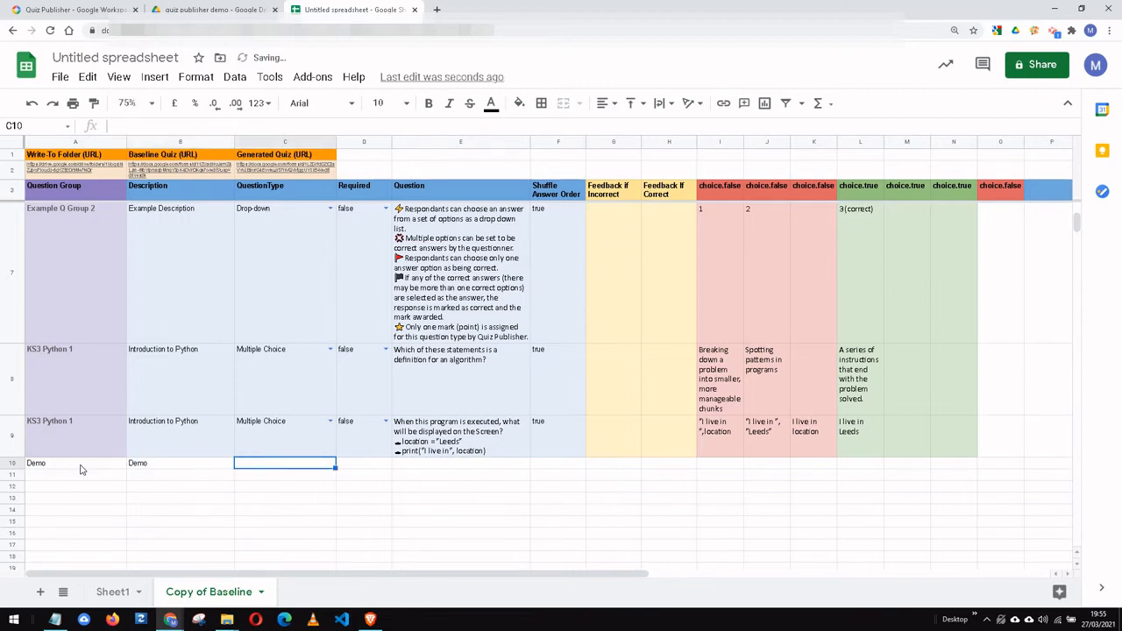
Step: Set the new Demo question's QuestionType to Drop-down and its Required value to false
type("D")
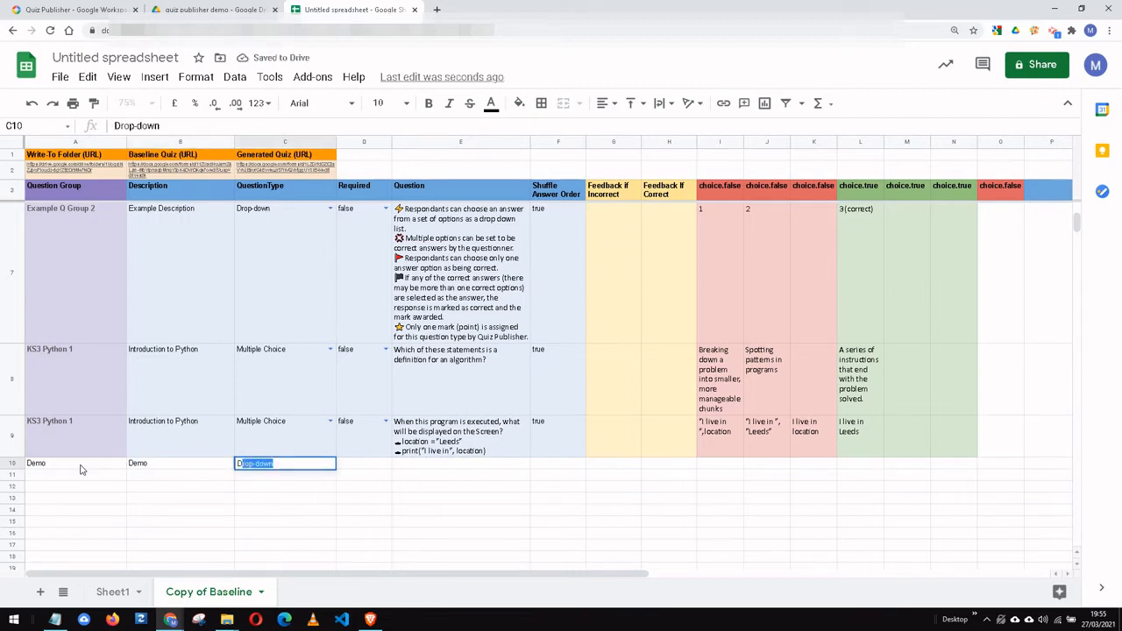
key("Tab")
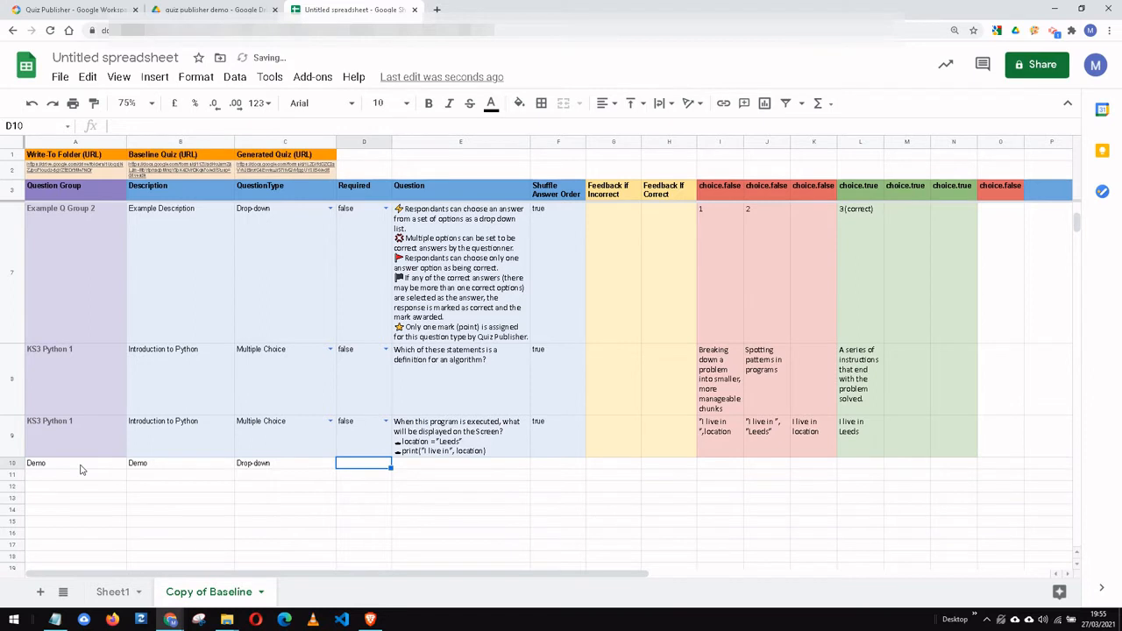
type("false")
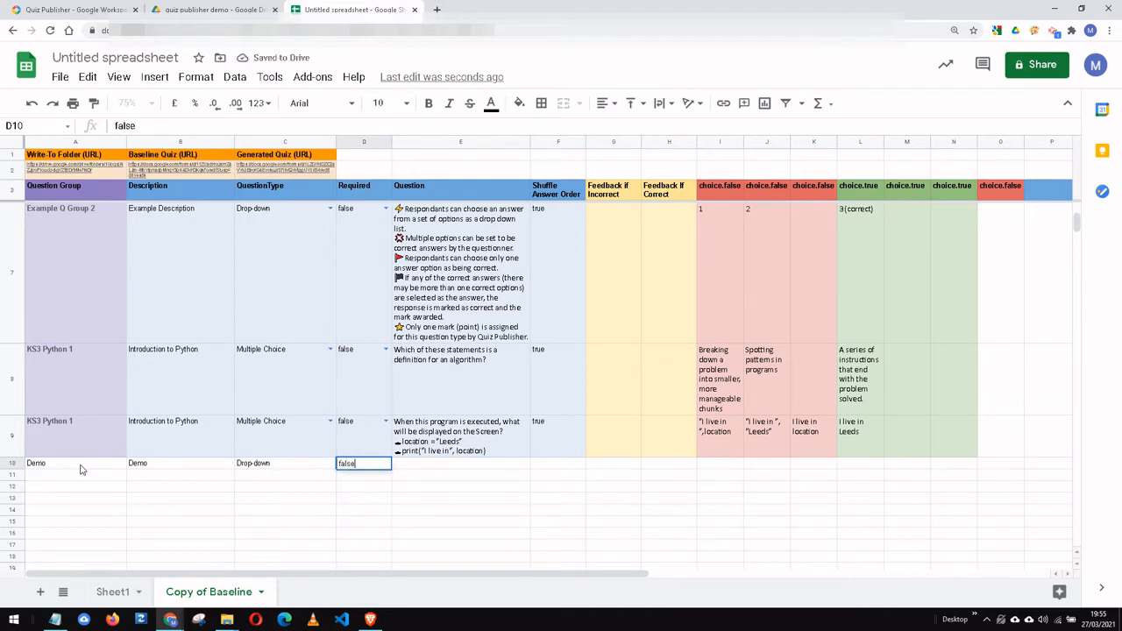
key("Tab")
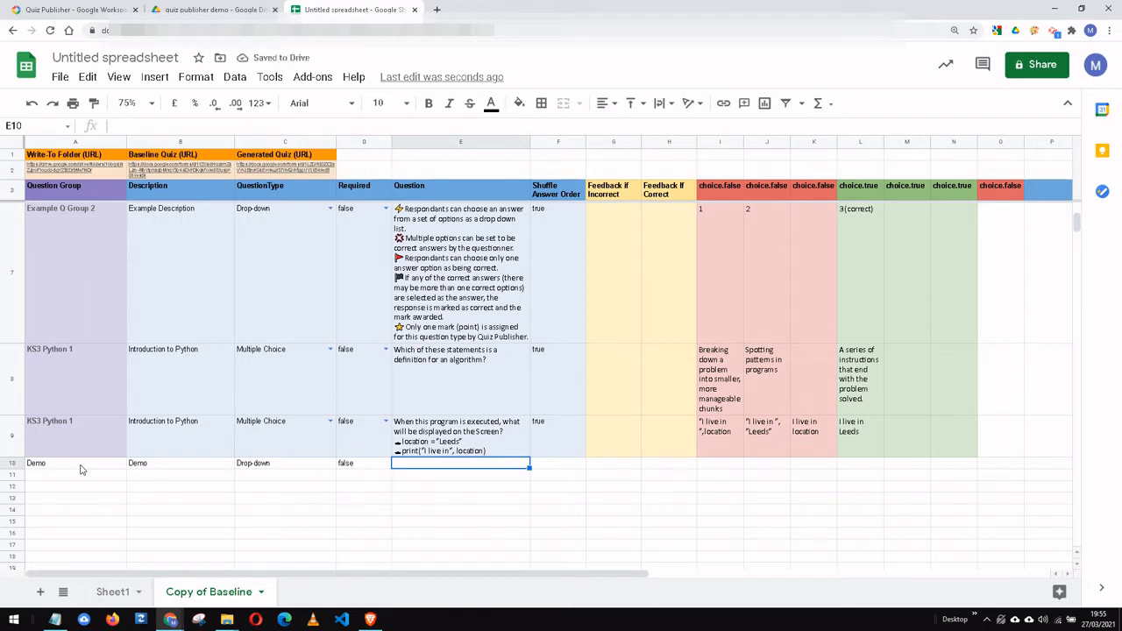
Step: Enter "What is the capital of France?" as the Demo row's question
type("W")
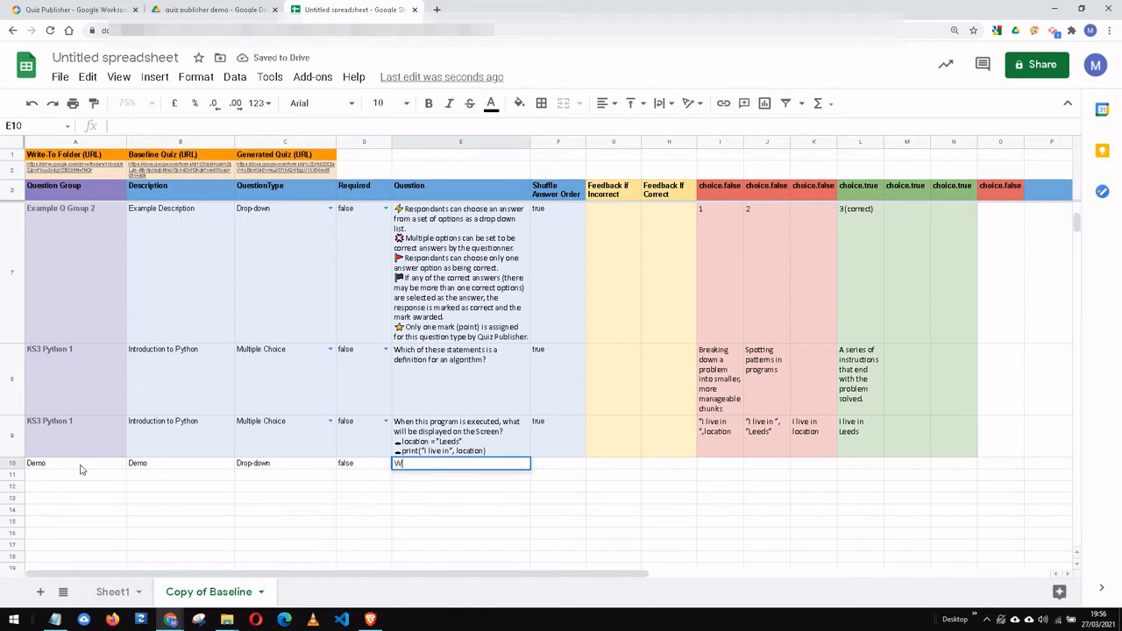
type("hat is the capital of")
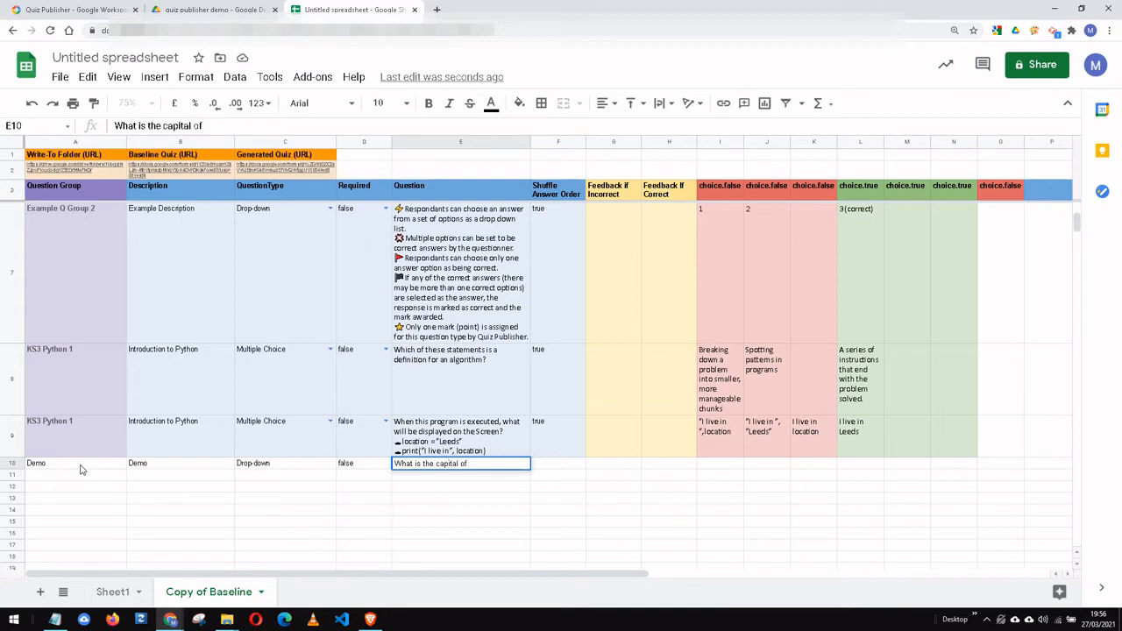
type(" France?")
key("Tab")
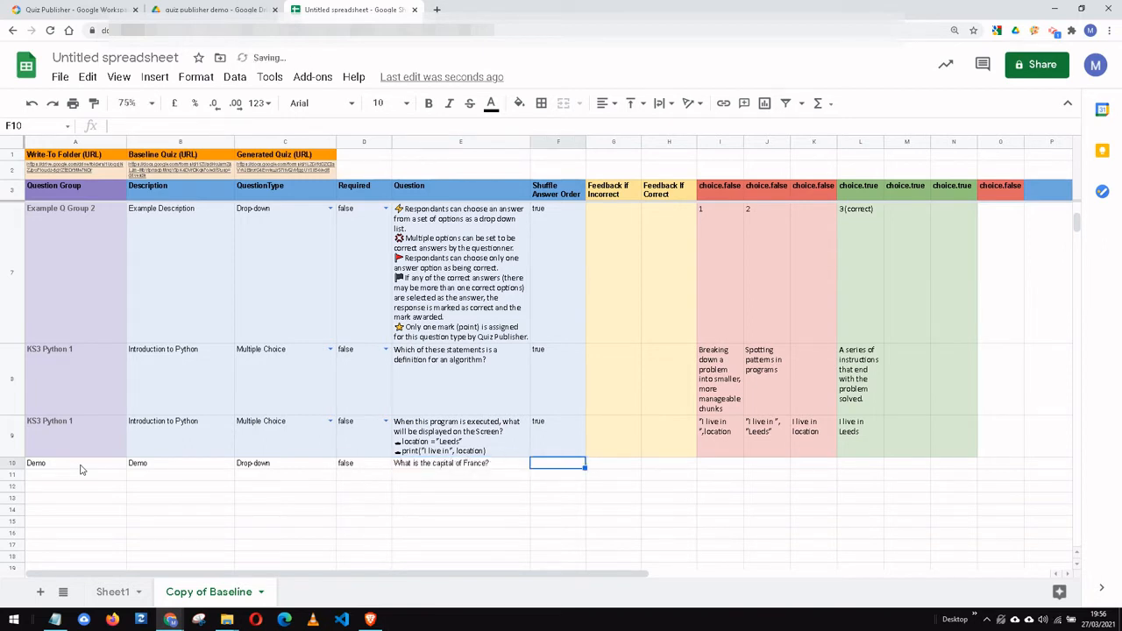
Step: Set the Demo row's Shuffle Answer Order to true and its Feedback if Incorrect to "Feedback bad luck"
type("true")
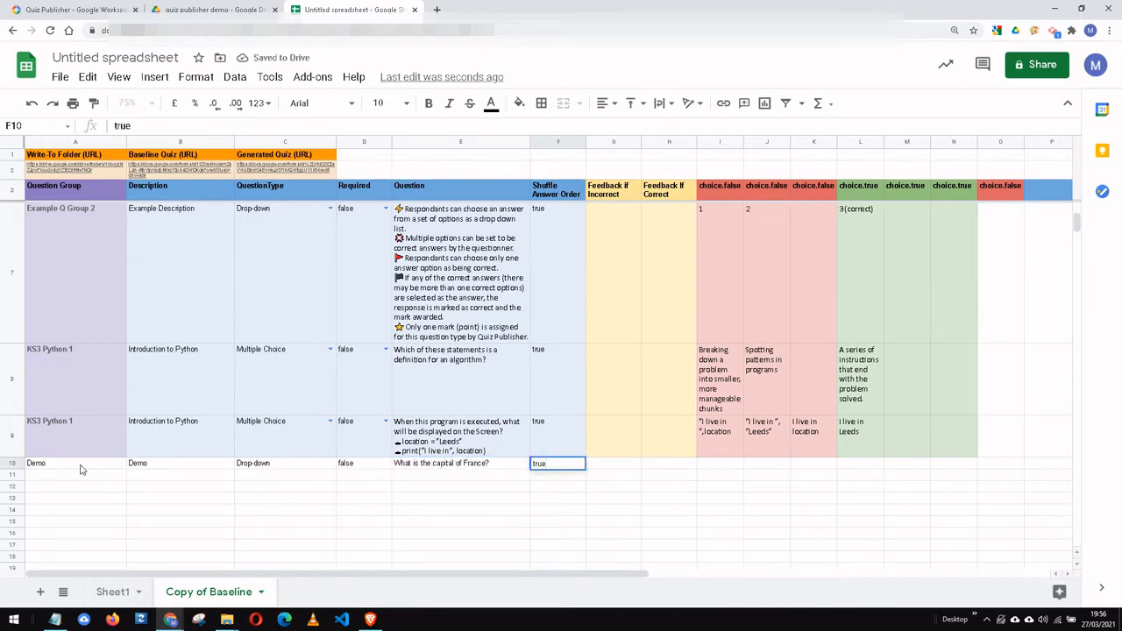
key("Tab")
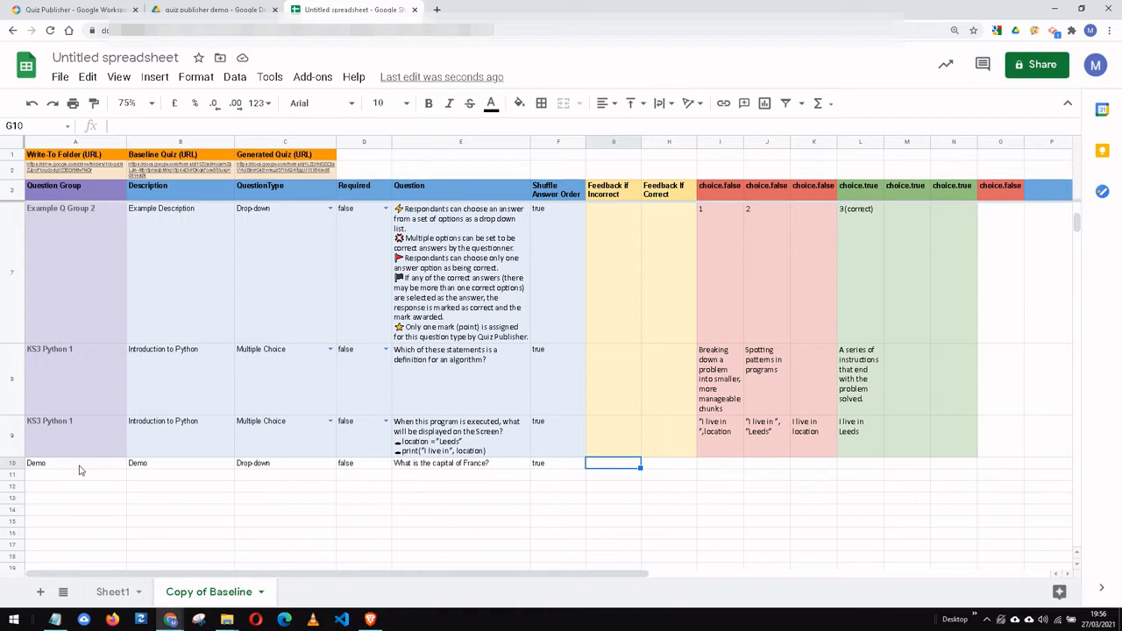
type("Feedback")
type(" well do")
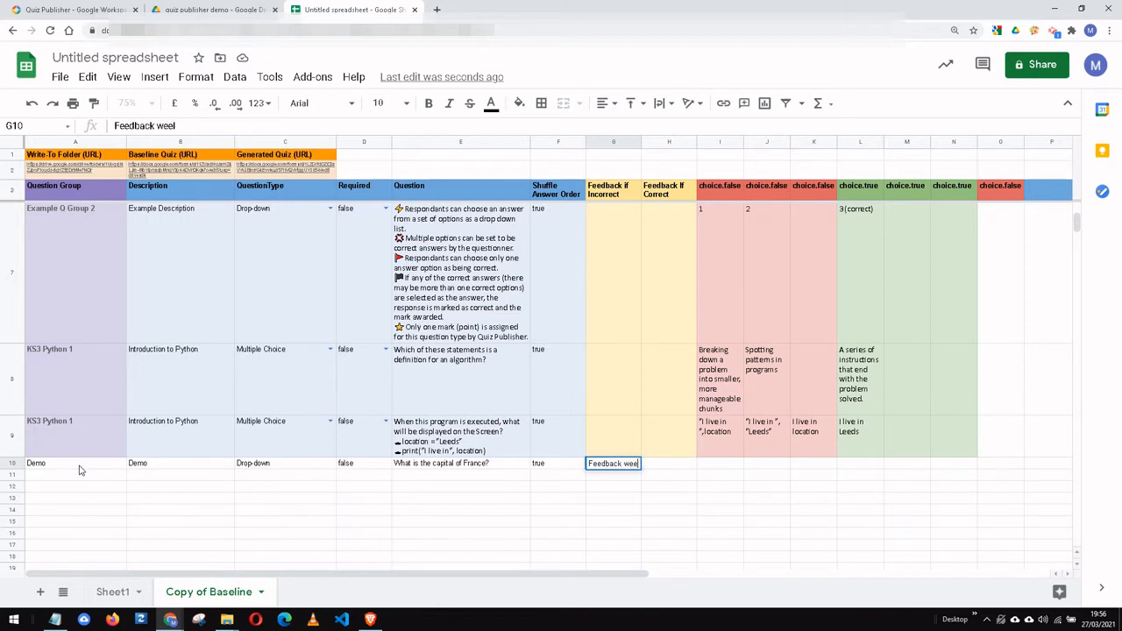
type("ne")
key("BackSpace")
key("BackSpace")
key("BackSpace")
key("BackSpace")
key("BackSpace")
key("BackSpace")
key("BackSpace")
key("BackSpace")
key("BackSpace")
type("bad luck")
key("Tab")
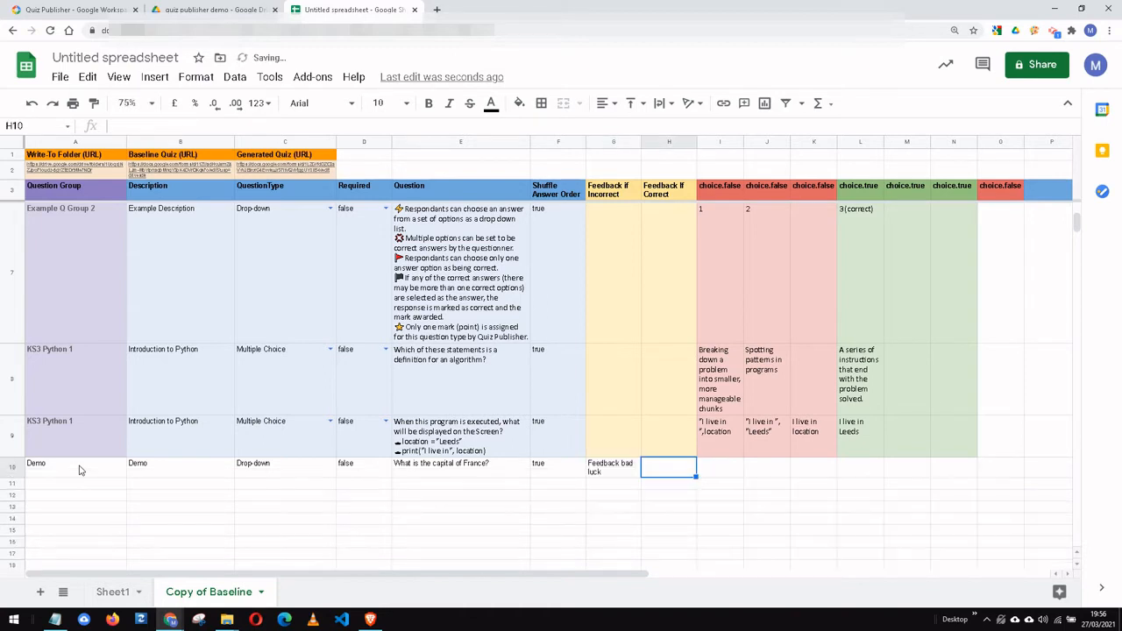
Step: Enter "Feedback well done" as the Demo row's Feedback if Correct
type("Feedb")
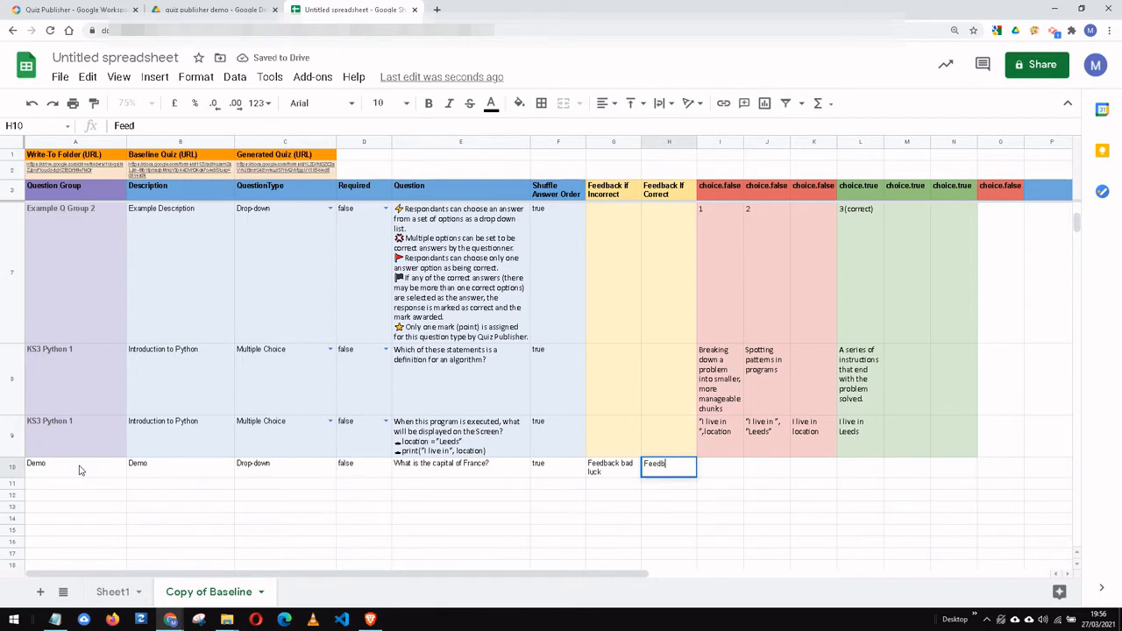
type("ack well done")
key("Tab")
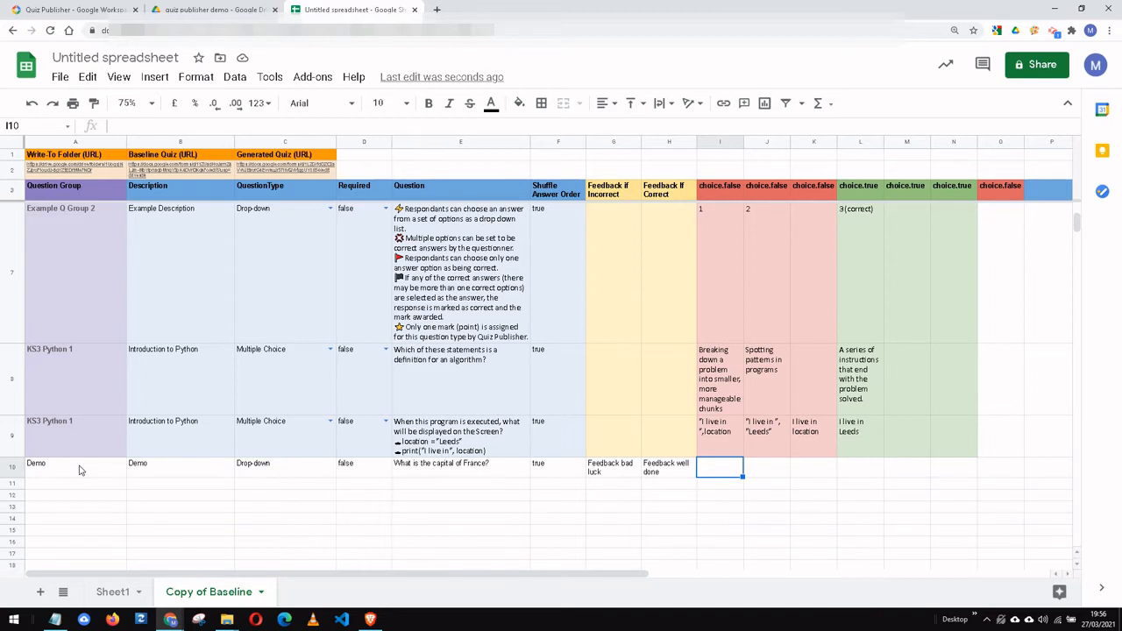
Step: Enter London, Germany and Lyon as the Demo question's three incorrect choices in columns I to K
type("London")
key("Tab")
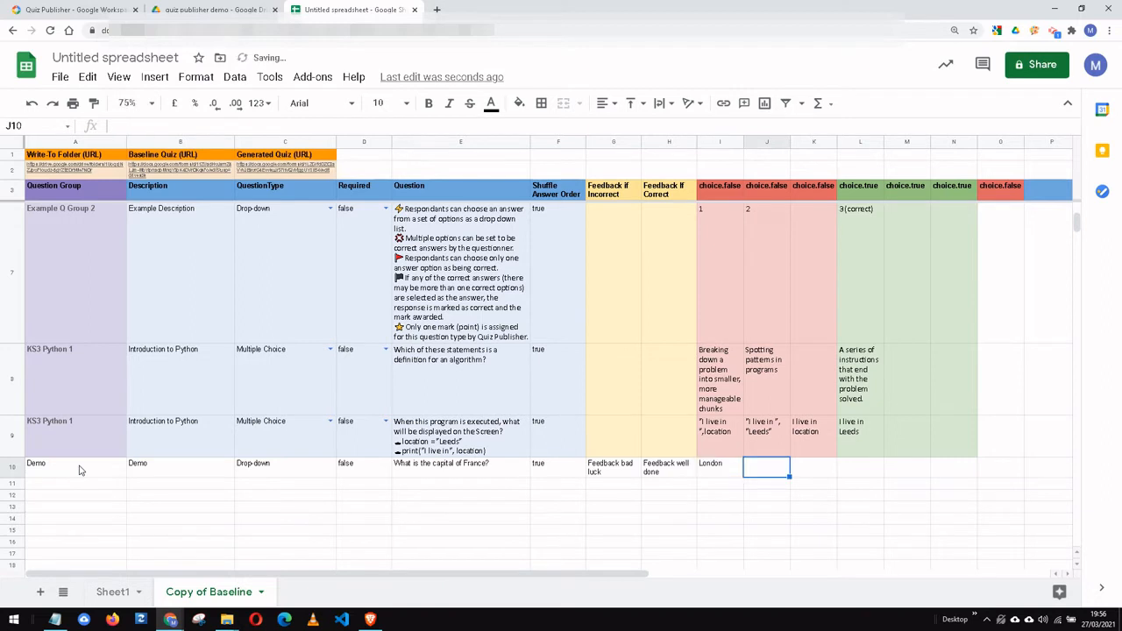
type("Ger")
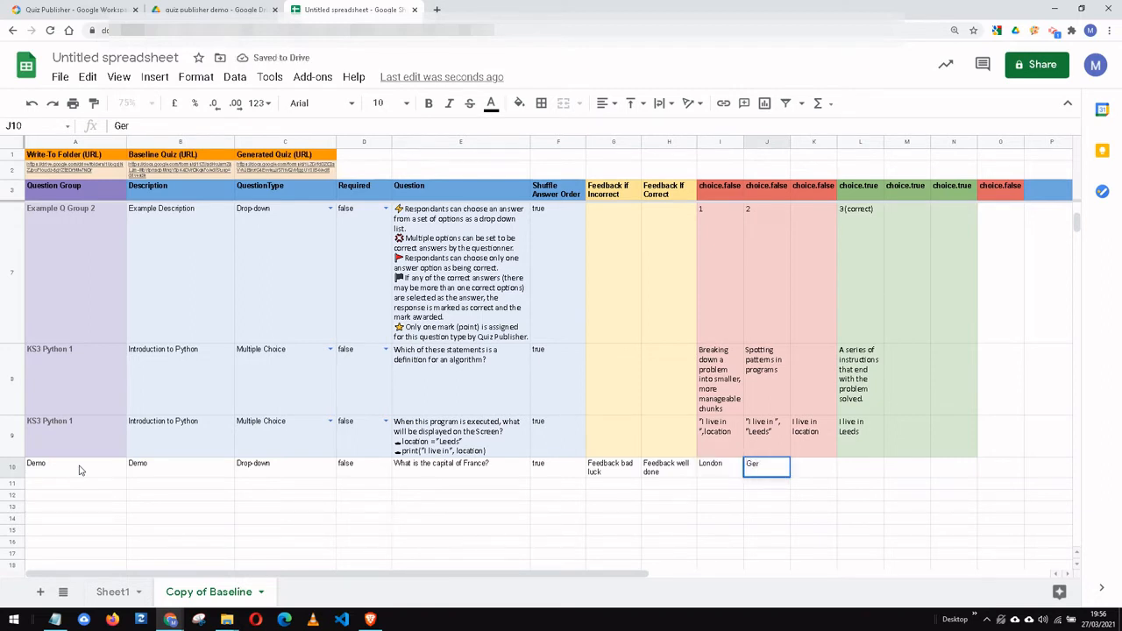
type("many")
key("Tab")
type("Ly")
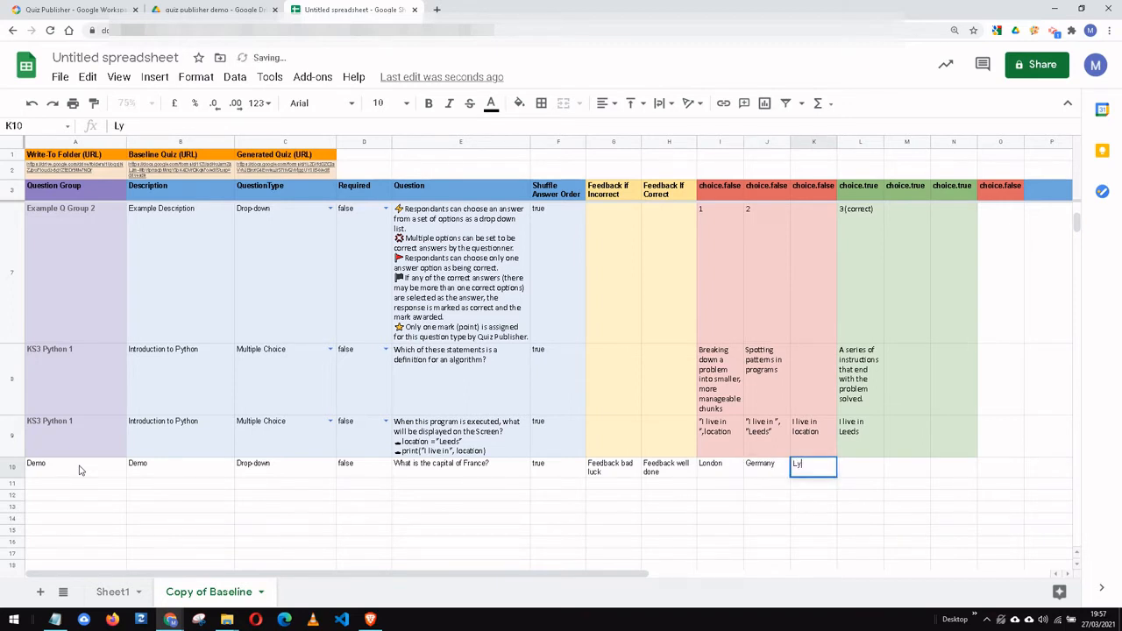
type("on")
key("Tab")
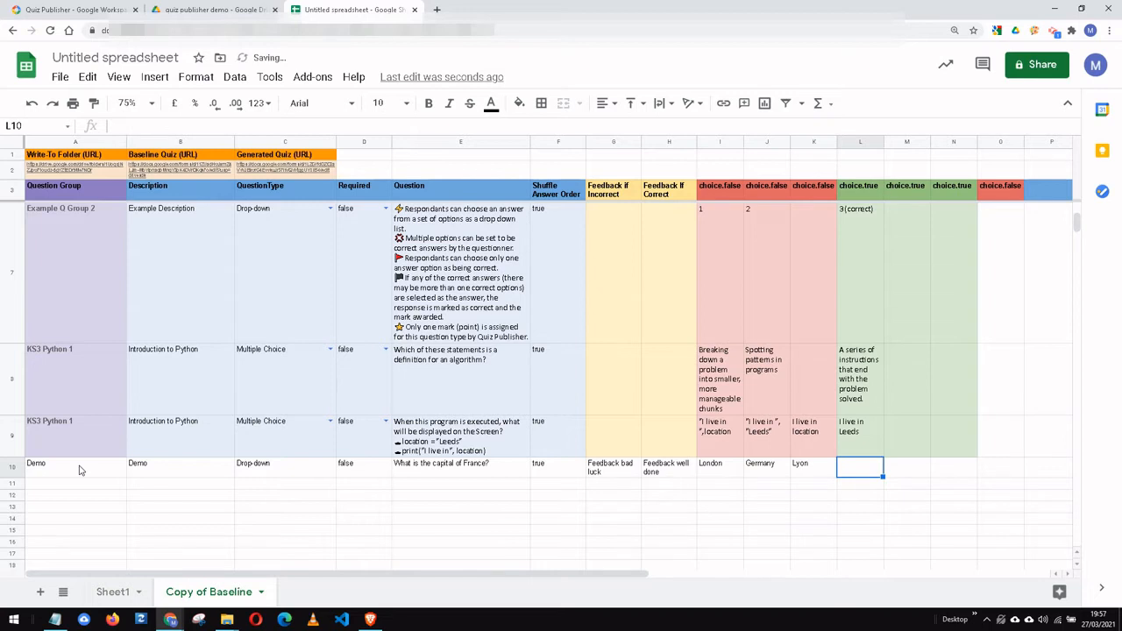
Step: Enter Paris and F as the Demo question's correct choices in columns L and M
type("Paris")
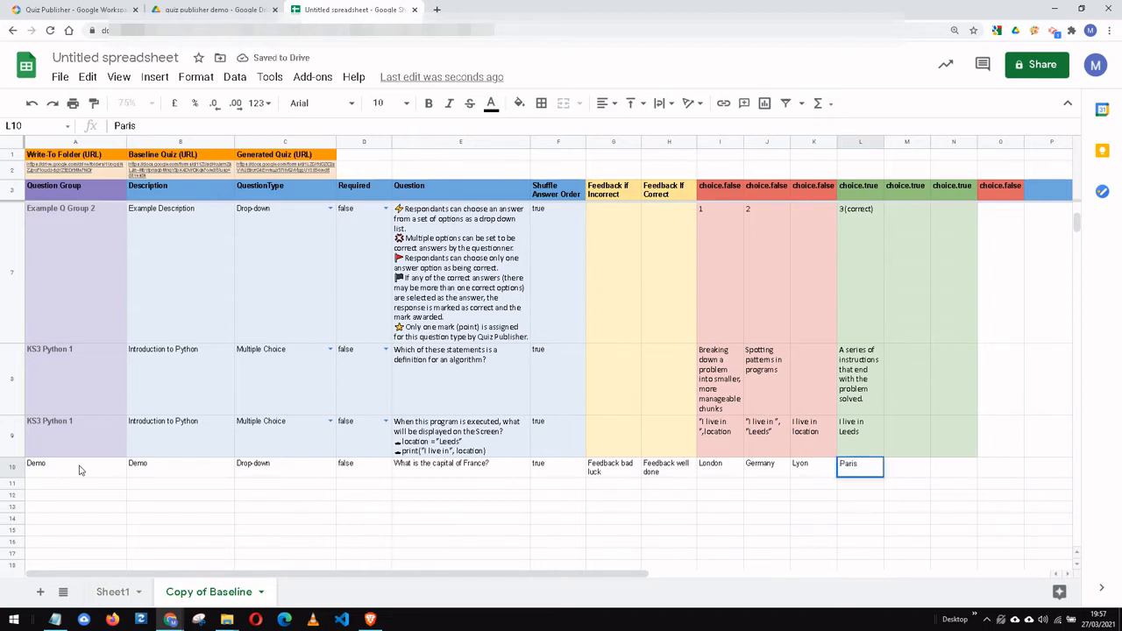
key("Tab")
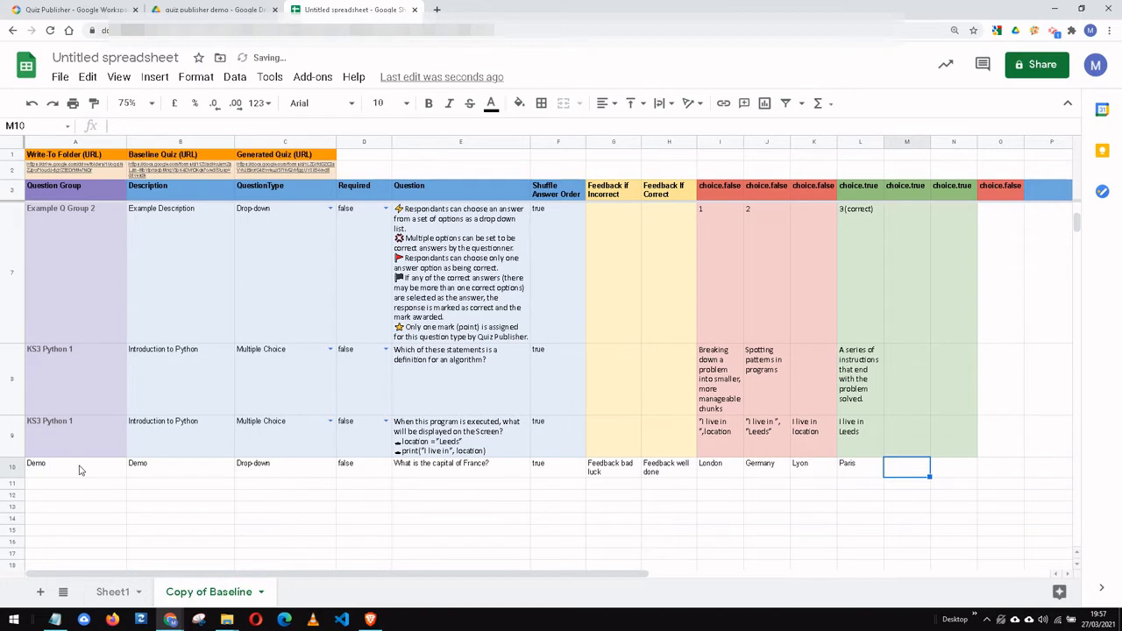
type("F")
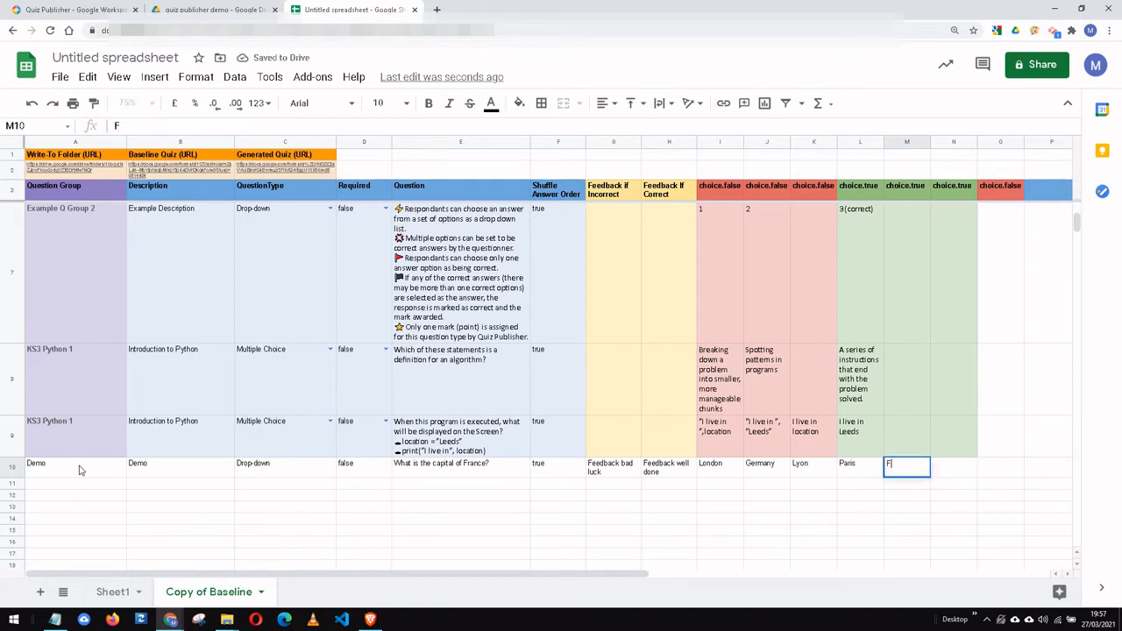
key("Tab")
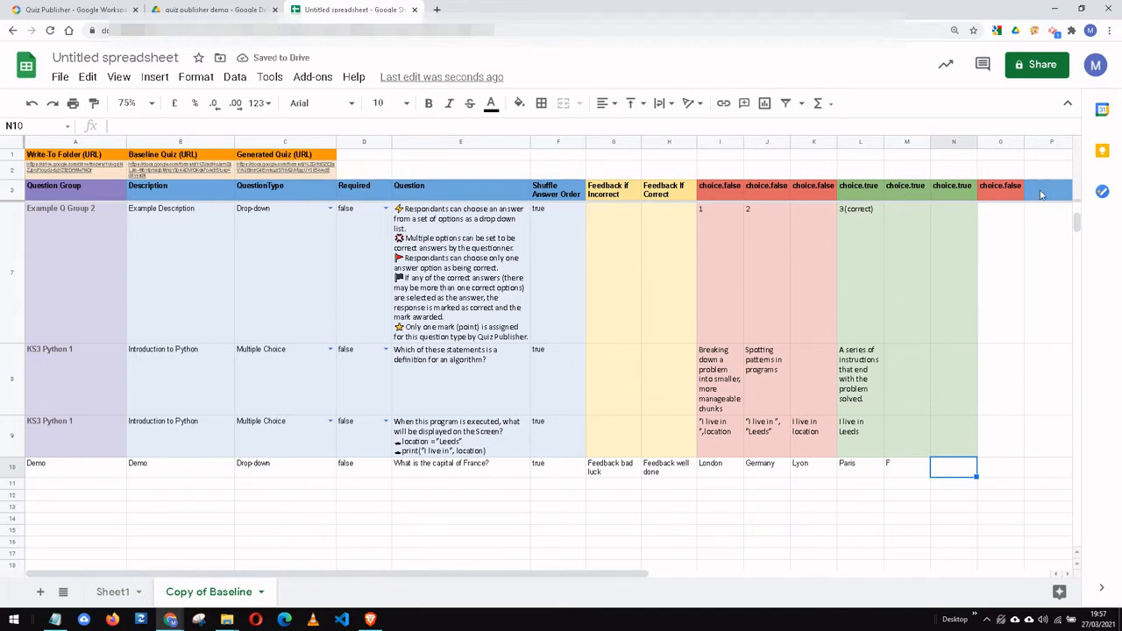
Step: Add another correct-answer column by copying the choice.true header from N3 to P3
left_click(955, 194)
key("ctrl+c")
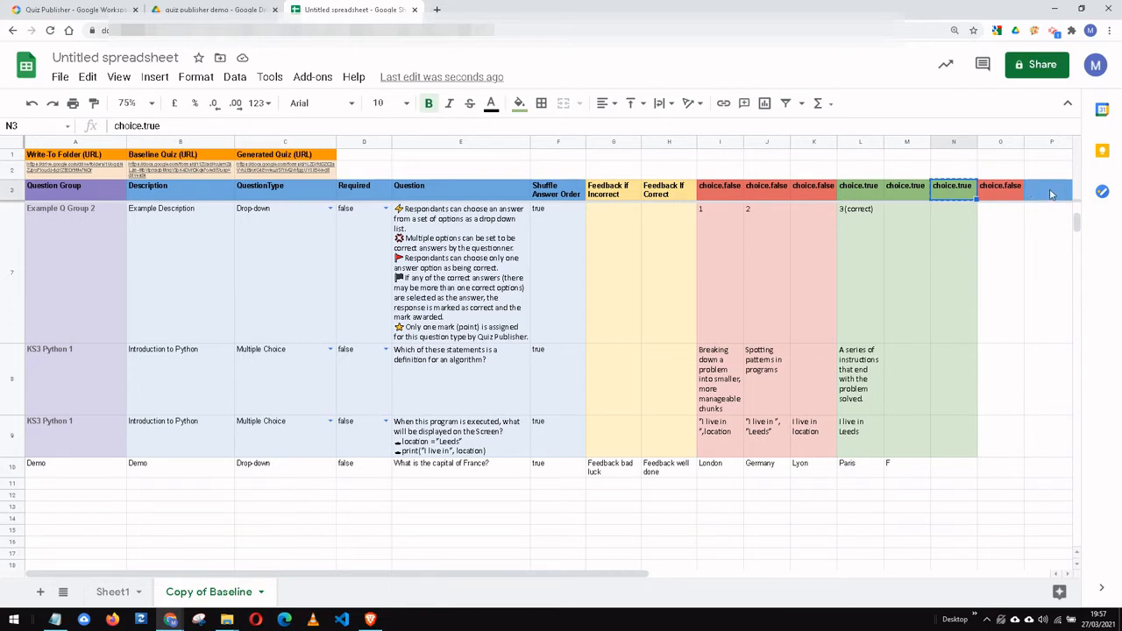
left_click(1052, 192)
key("ctrl+v")
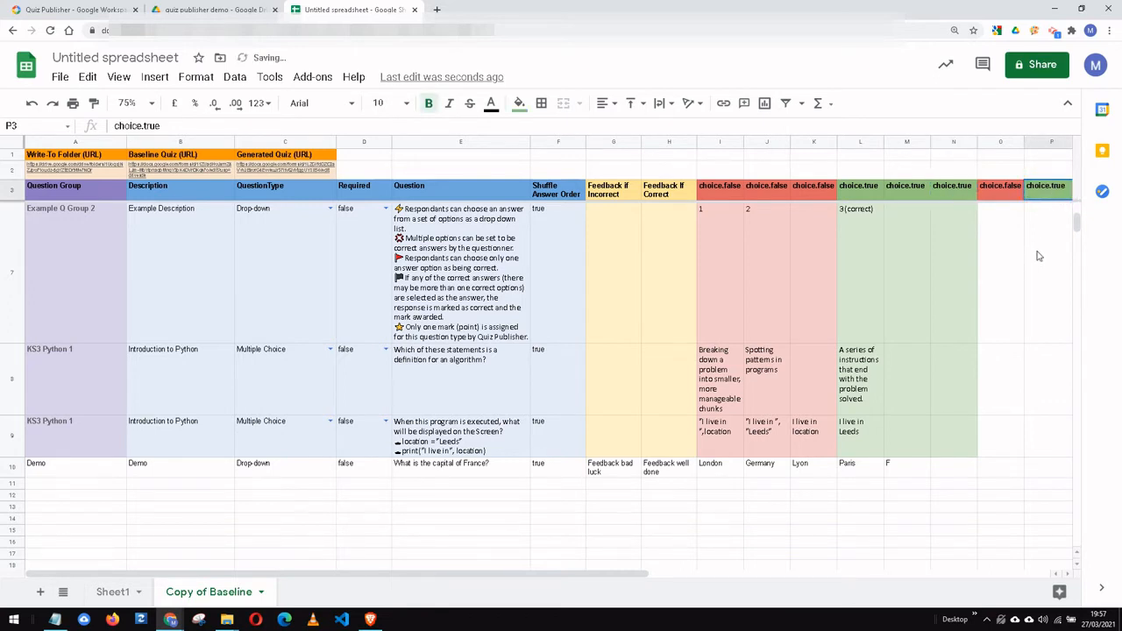
Step: Add another incorrect-answer column by copying the choice.false header from O3 to Q3
left_click(1003, 192)
key("ctrl+c")
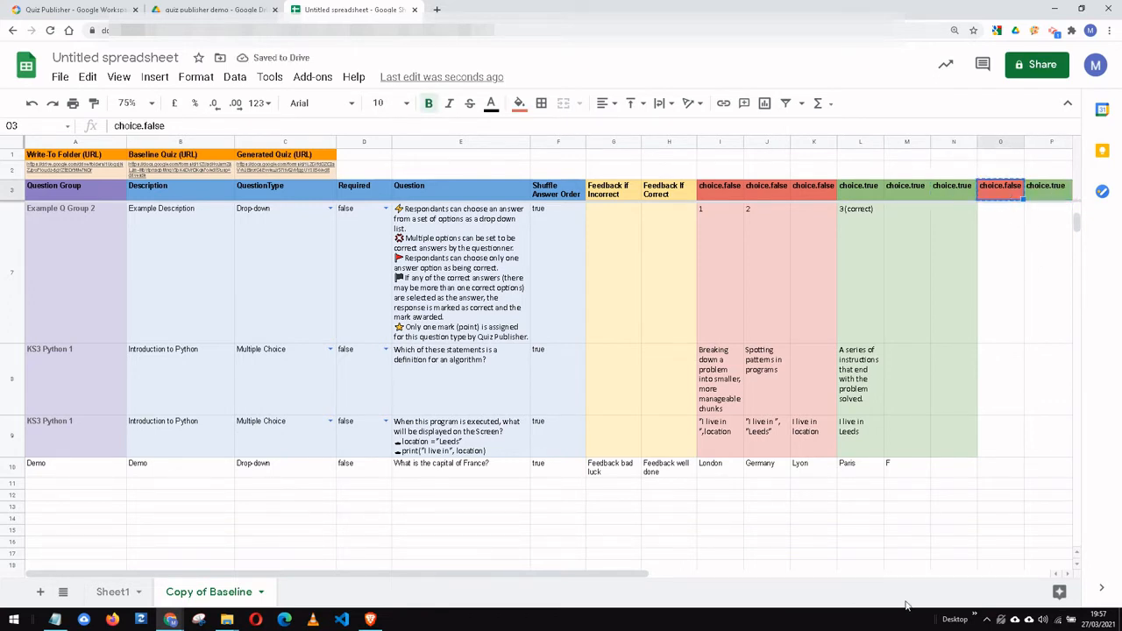
left_click(645, 577)
left_click_drag(645, 577, 656, 575)
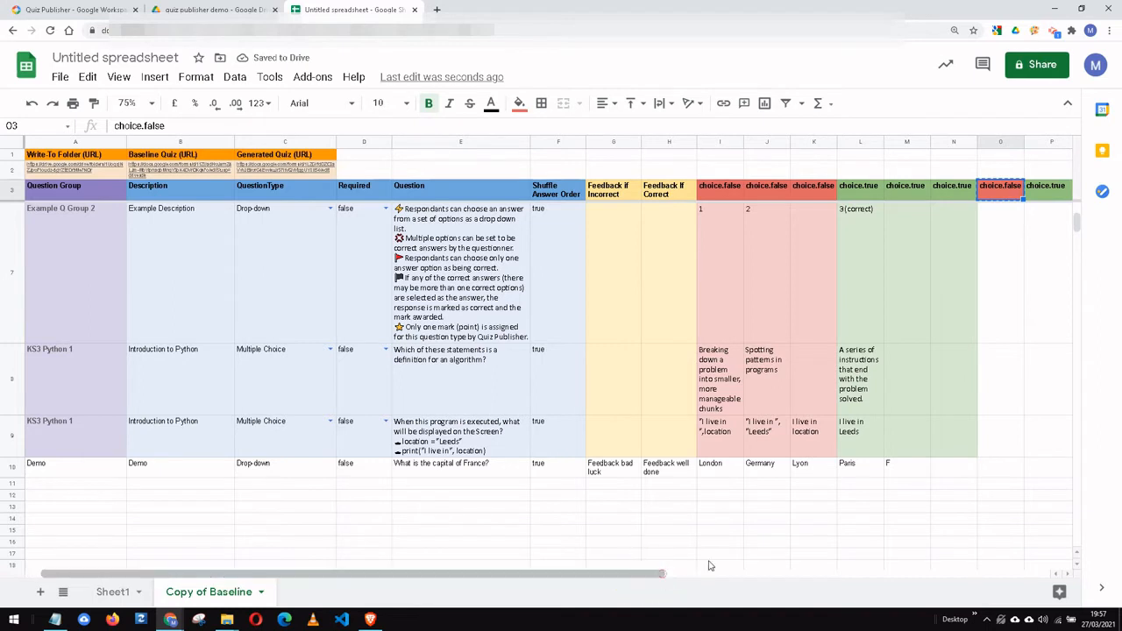
left_click(767, 574)
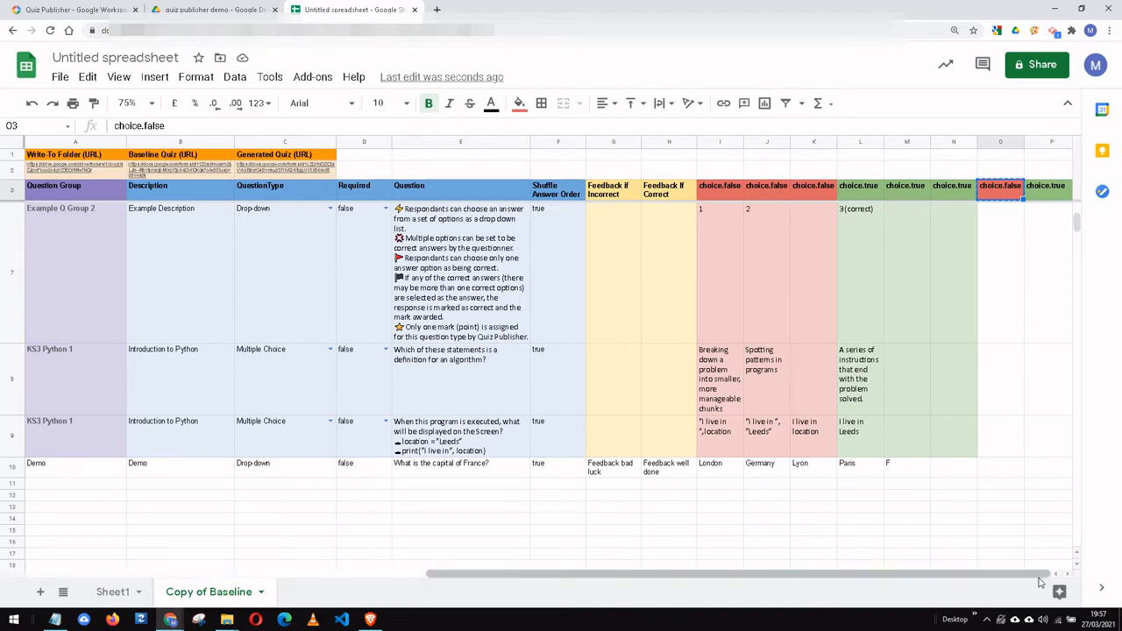
left_click(1049, 195)
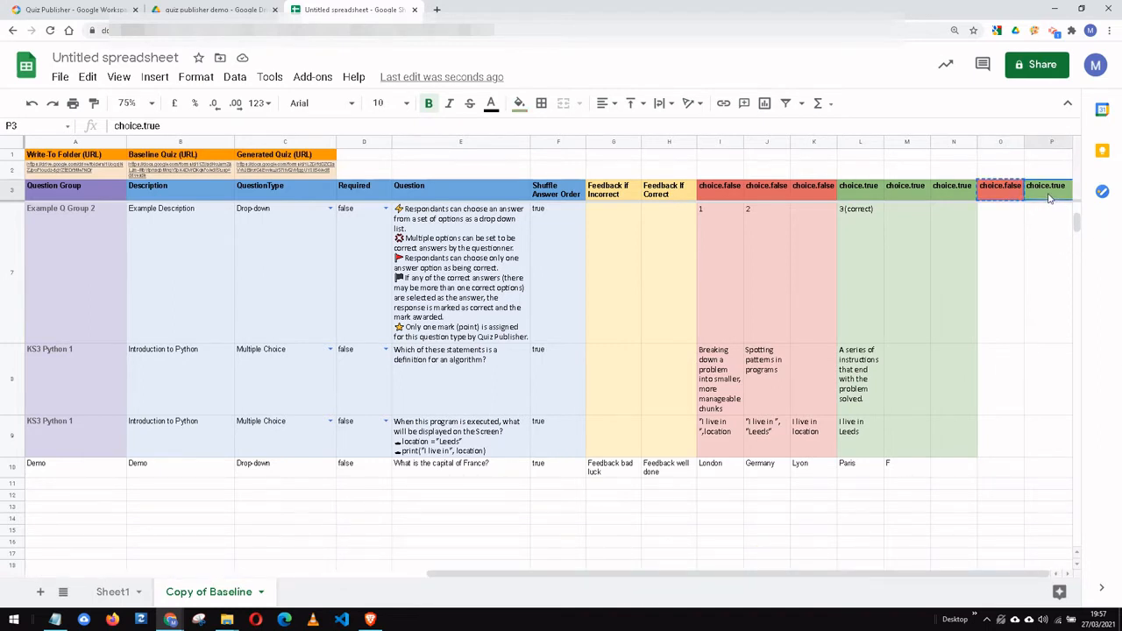
key("Right")
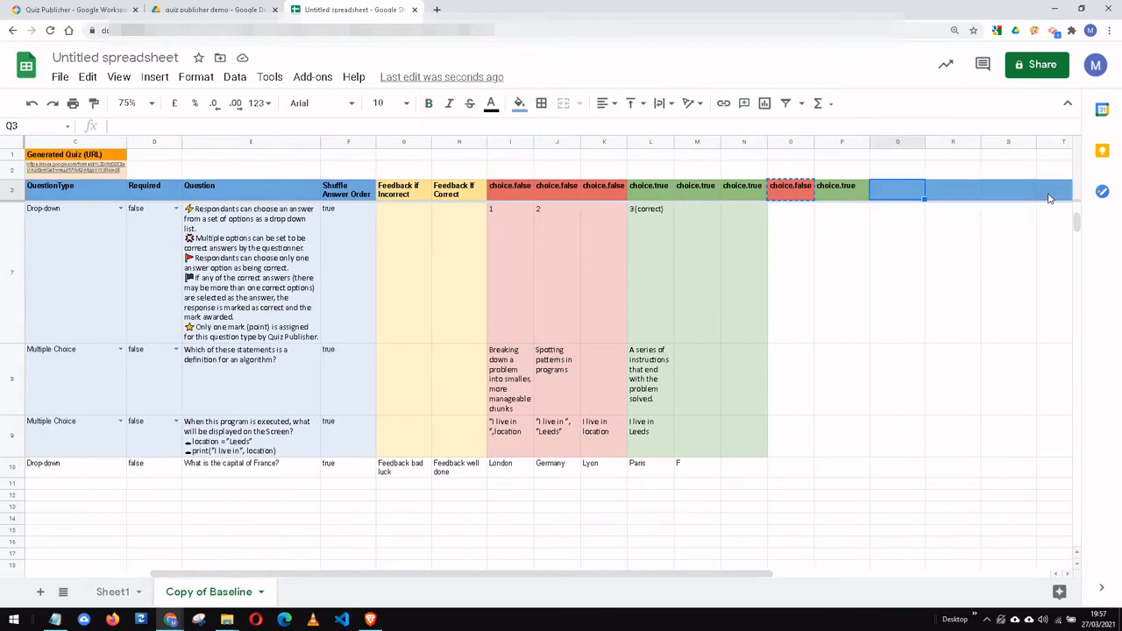
key("ctrl+v")
Step: Enter Huddersfield as a further incorrect choice for the Demo question in cell O10
key("Down")
key("Down")
key("Down")
key("Down")
key("Down")
key("Down")
key("Down")
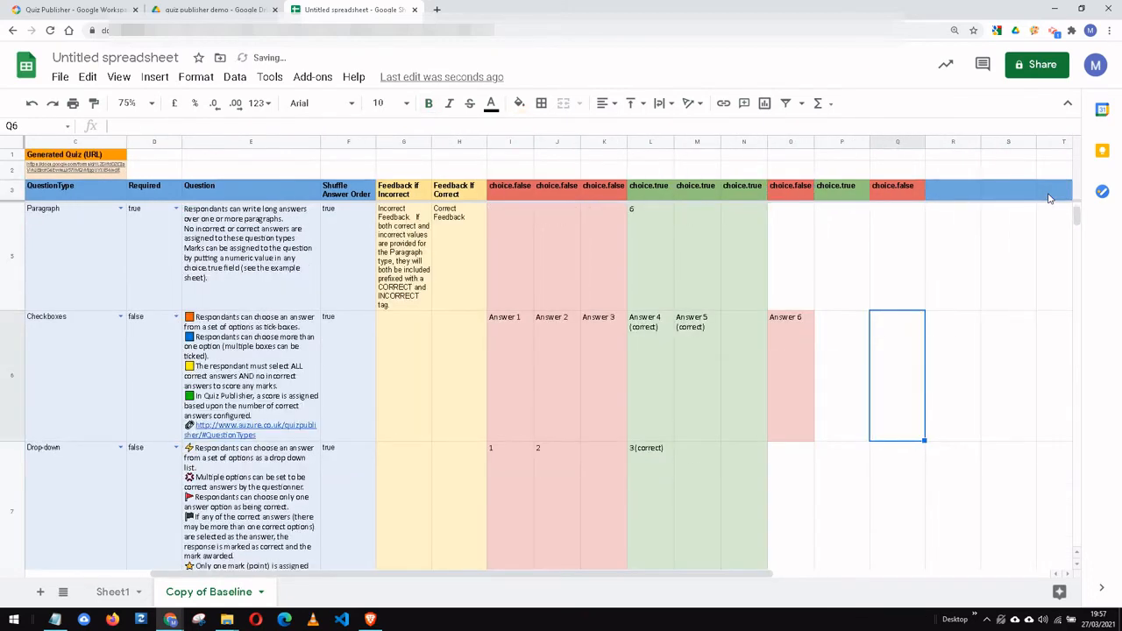
key("Left")
key("Left")
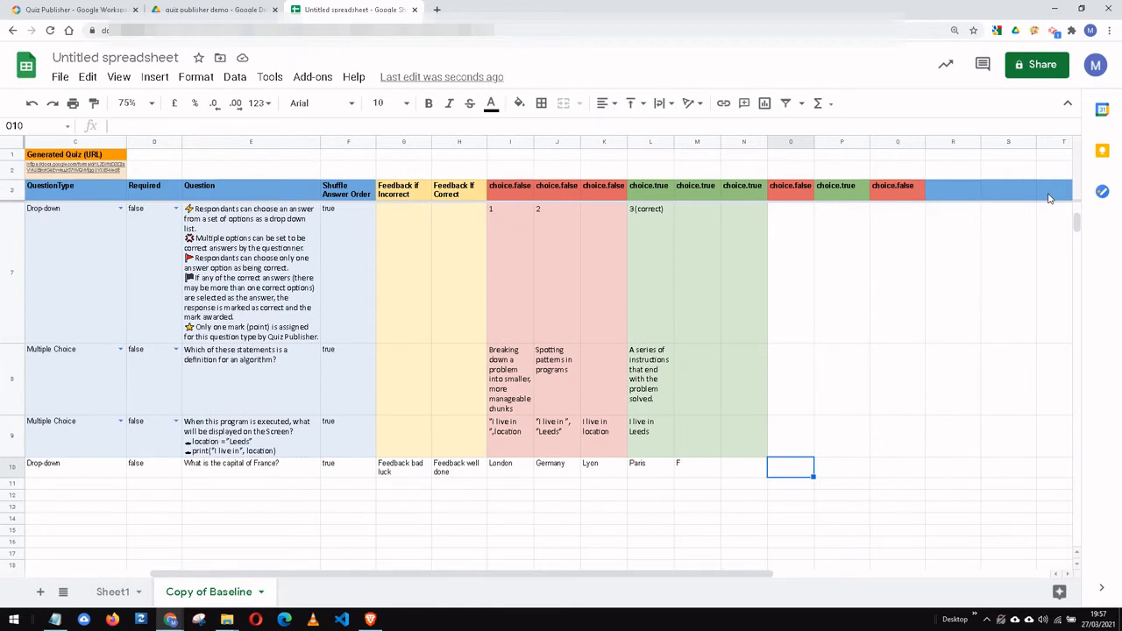
type("Br")
key("BackSpace")
key("BackSpace")
type("o")
key("BackSpace")
key("BackSpace")
key("BackSpace")
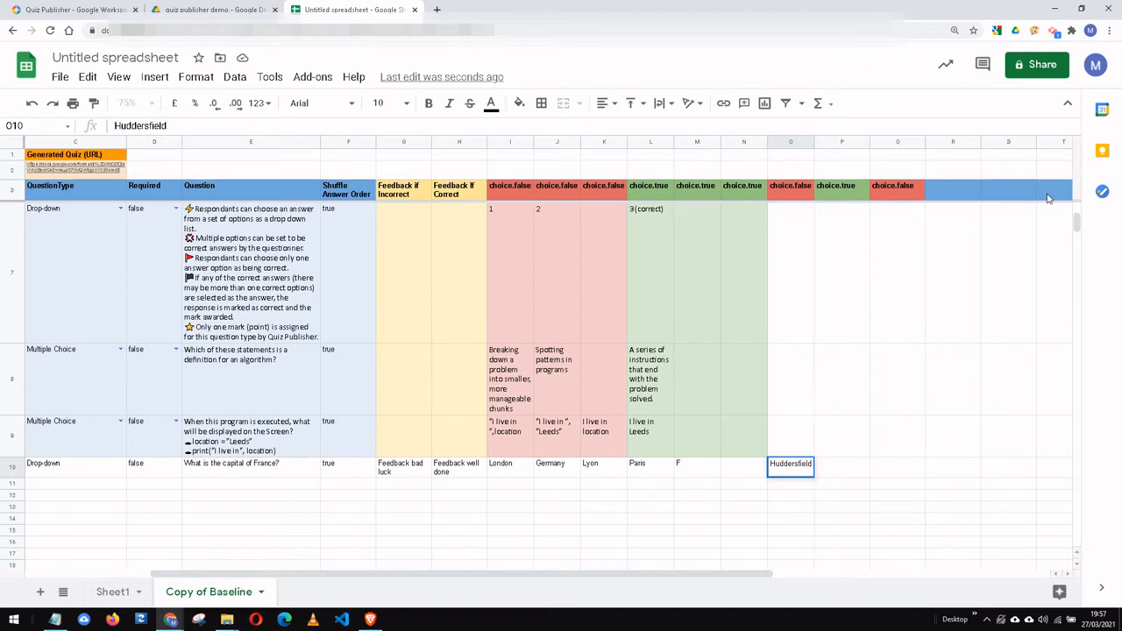
key("Return")
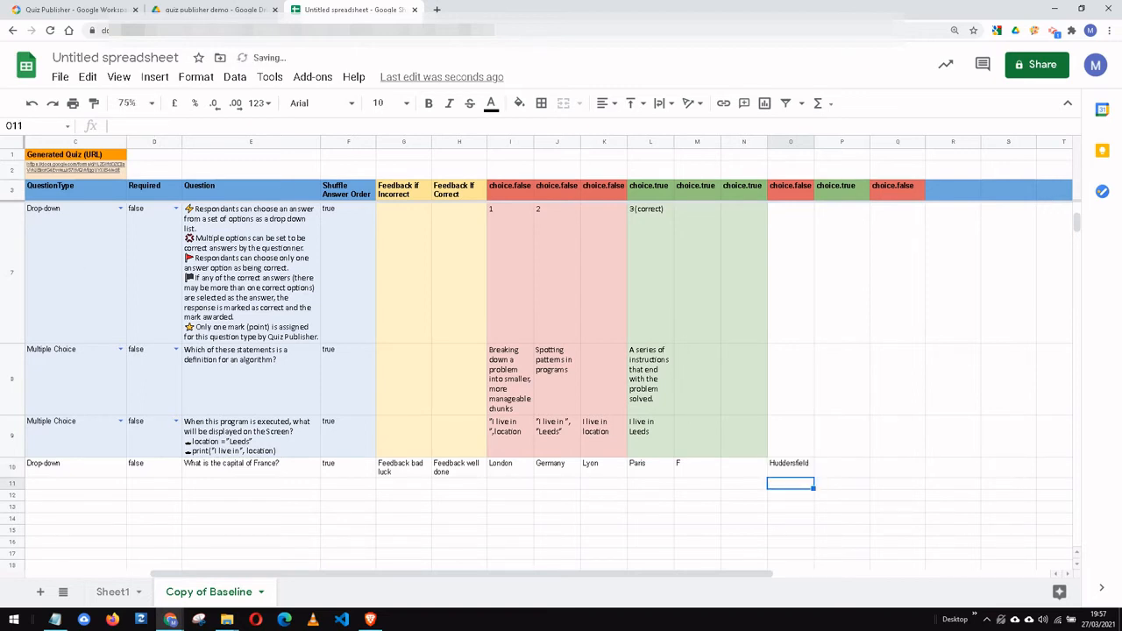
Step: Copy the formatting of row 9 onto the Demo question in row 10
left_click(13, 434)
left_click(94, 104)
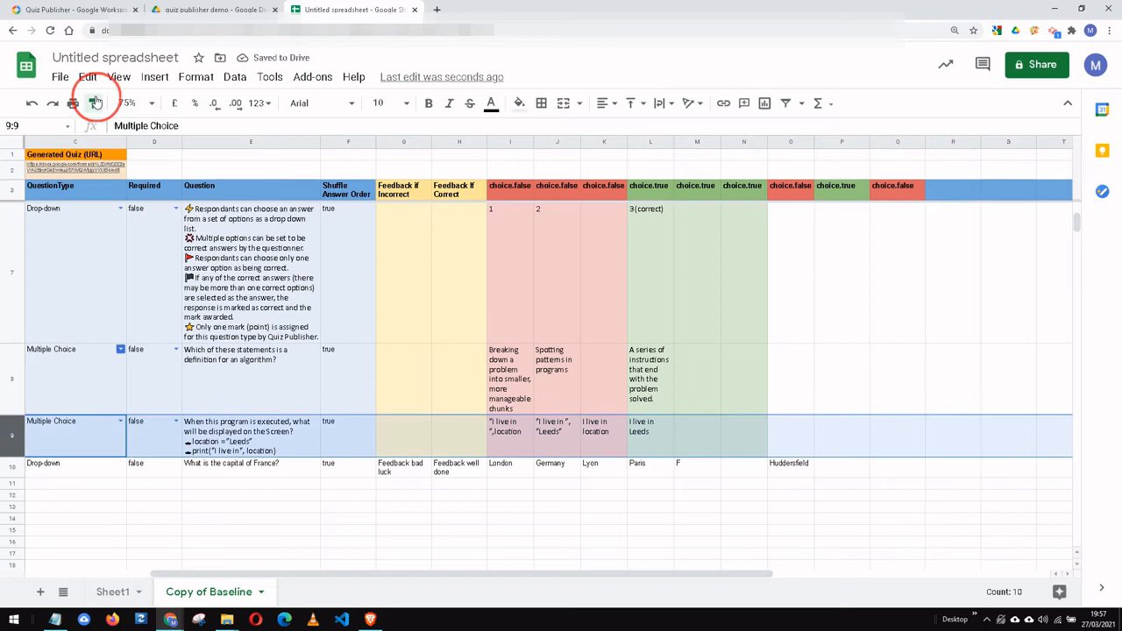
left_click(12, 470)
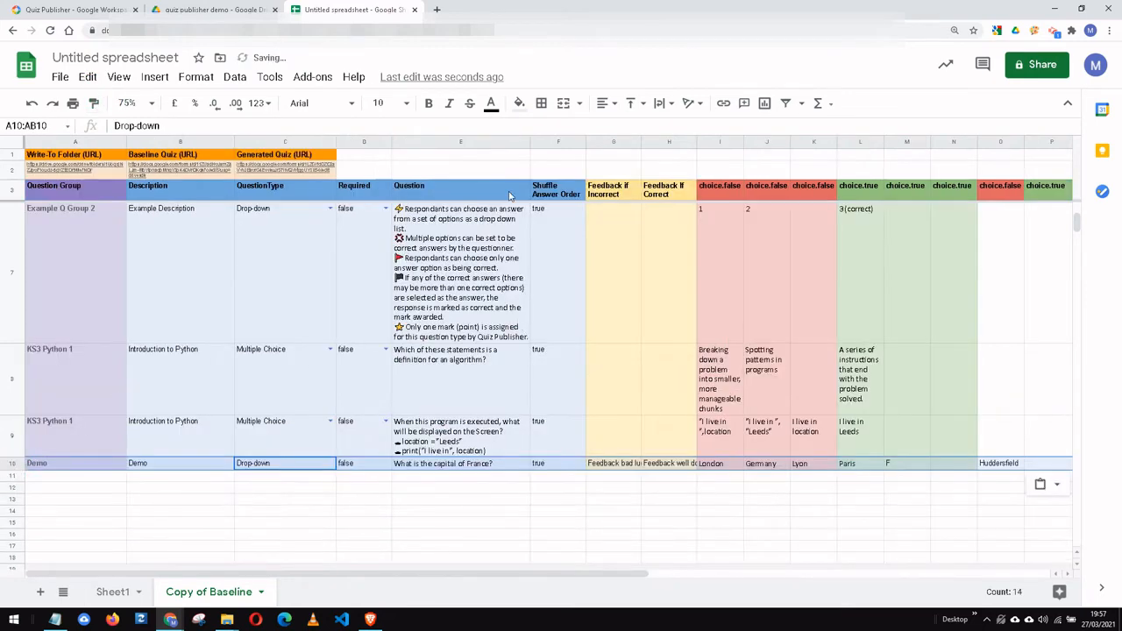
Step: Add all Quiz Publisher validation rules to the question sheet
left_click(313, 77)
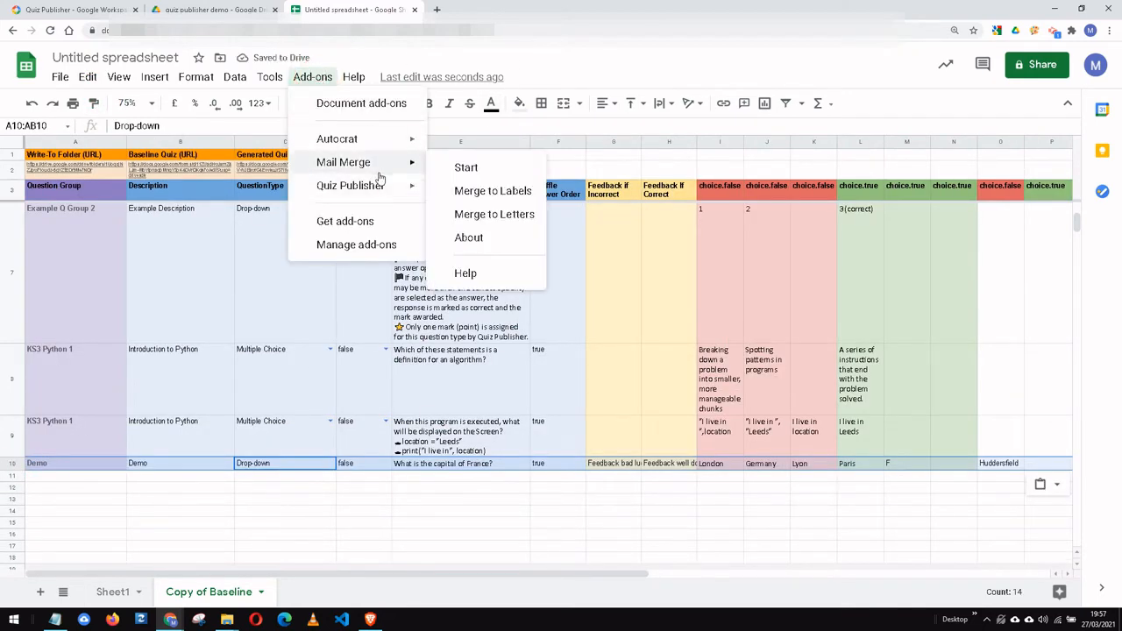
mouse_move(379, 184)
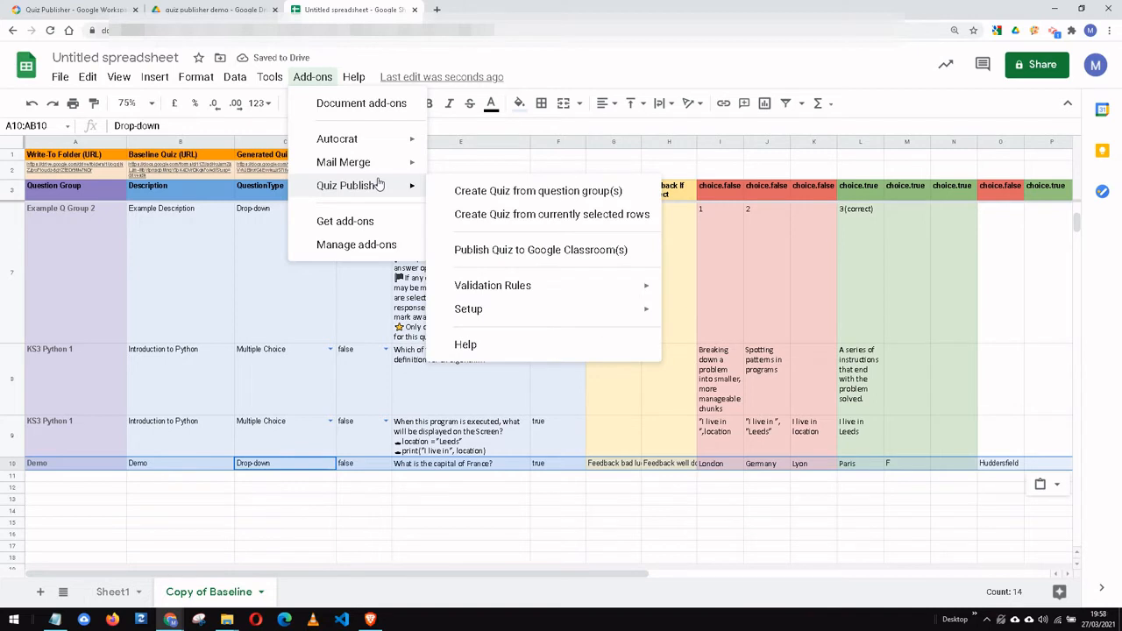
mouse_move(510, 284)
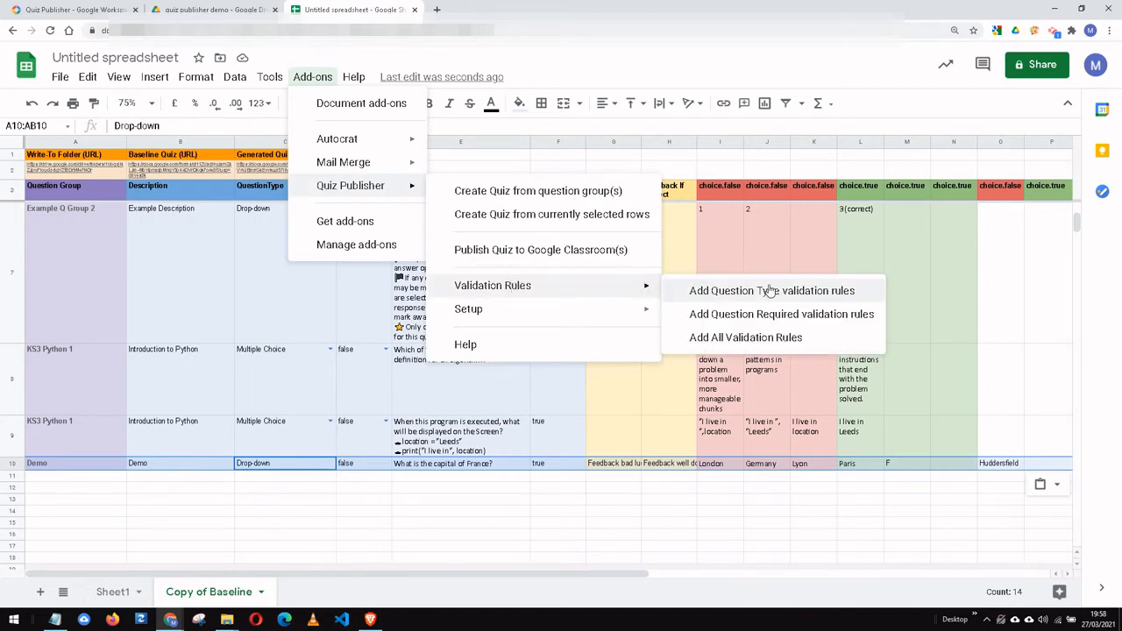
left_click(754, 342)
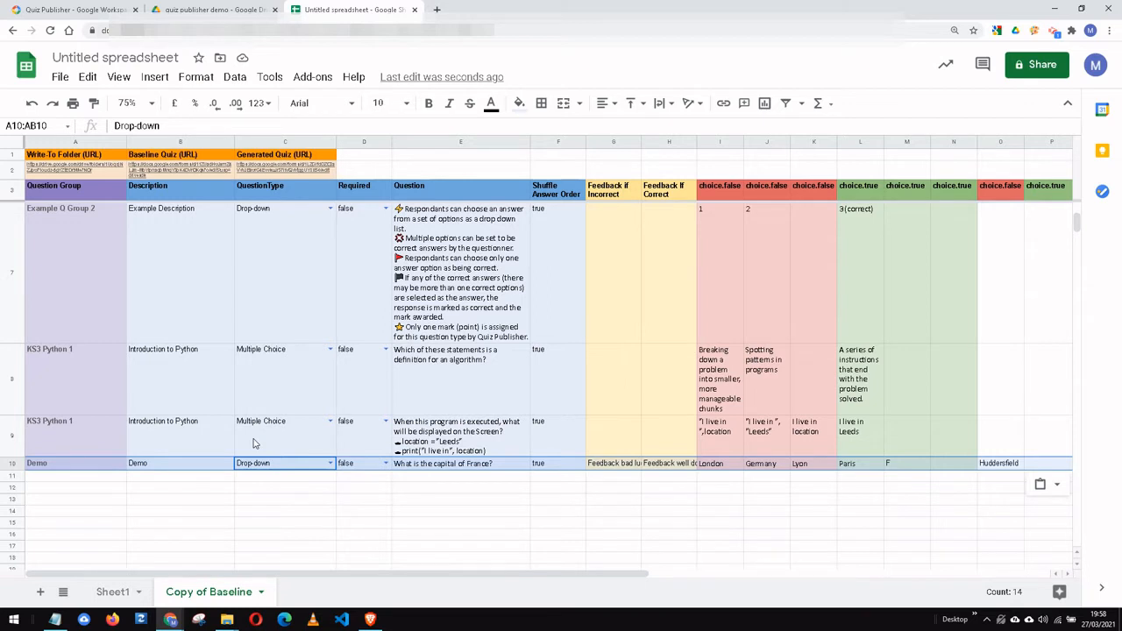
Step: Create a quiz named Demo Simple from the selected Demo question in row 10 with Quiz Publisher
left_click(312, 76)
mouse_move(359, 190)
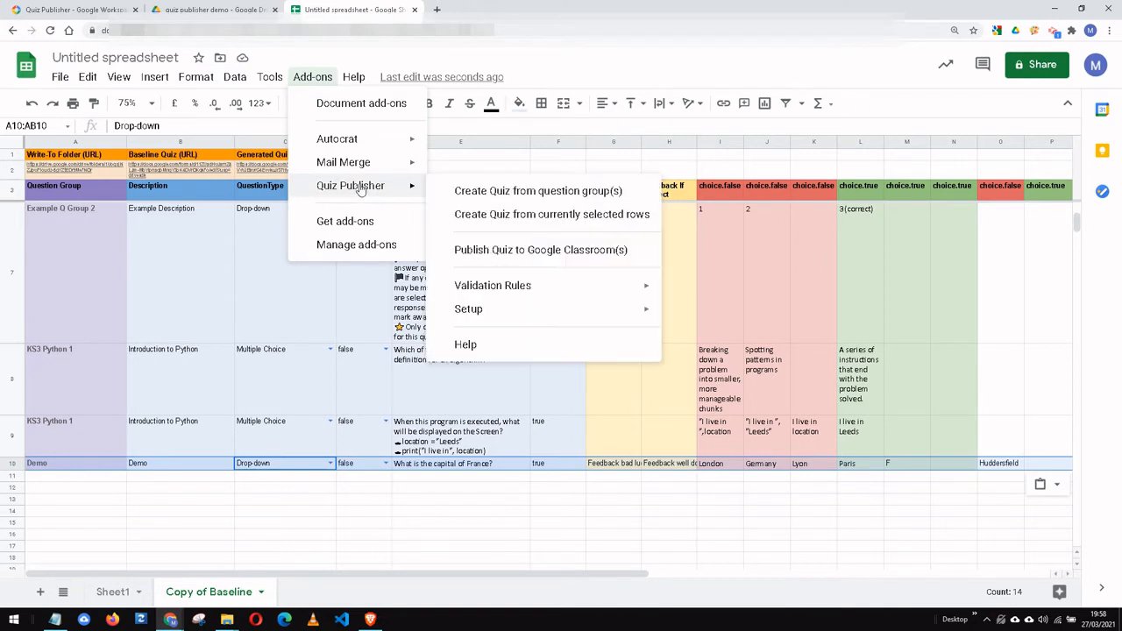
left_click(551, 214)
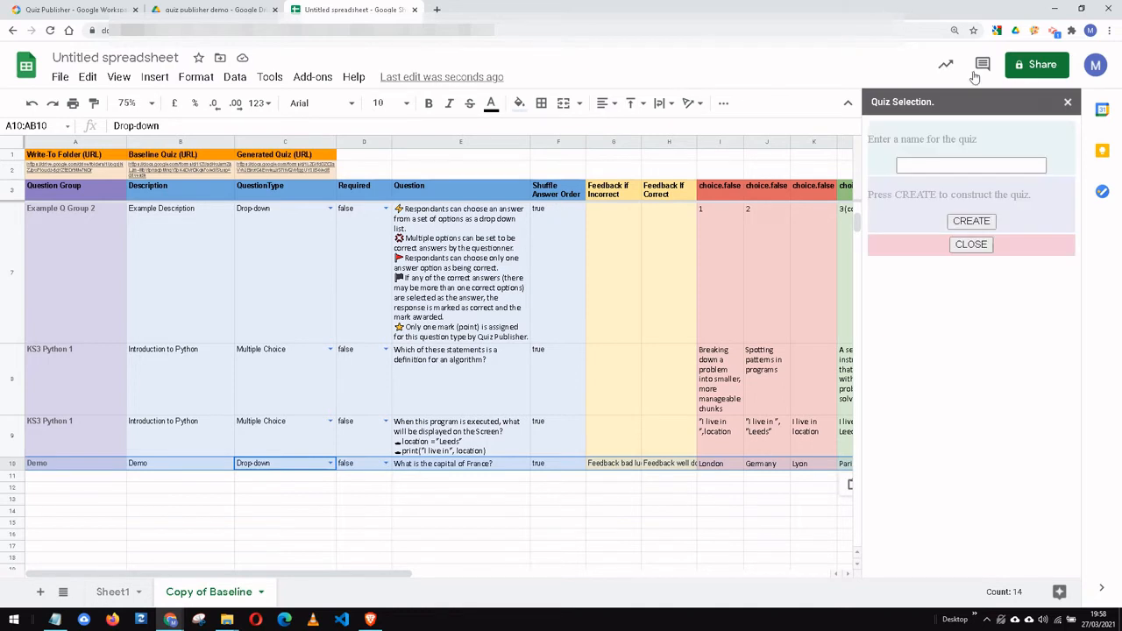
left_click(967, 165)
type("Dem")
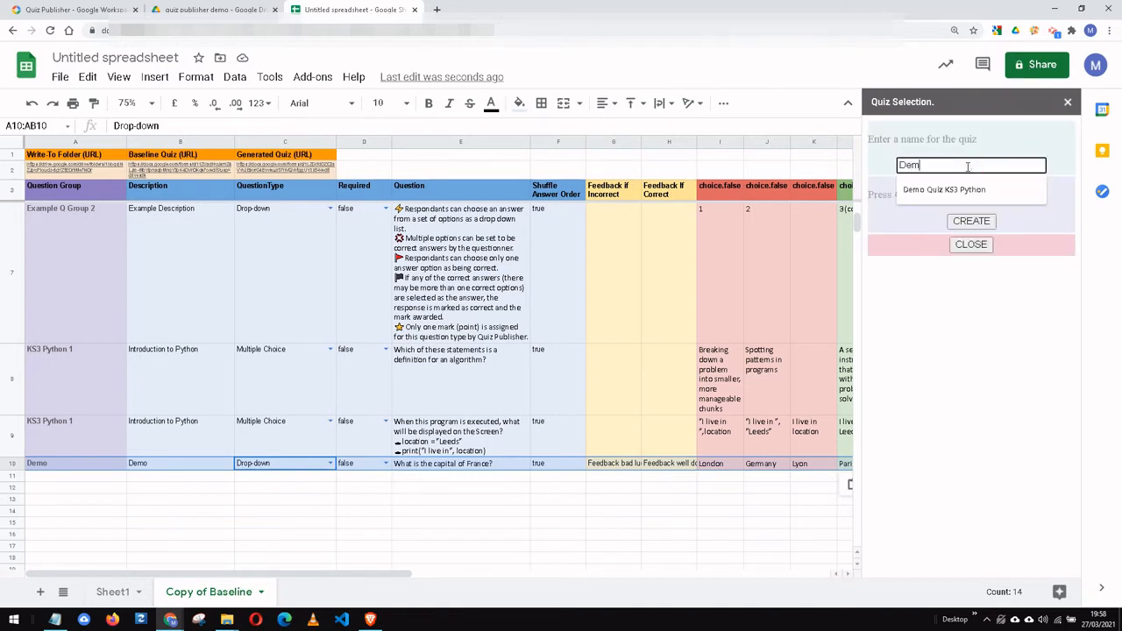
type("o Simple")
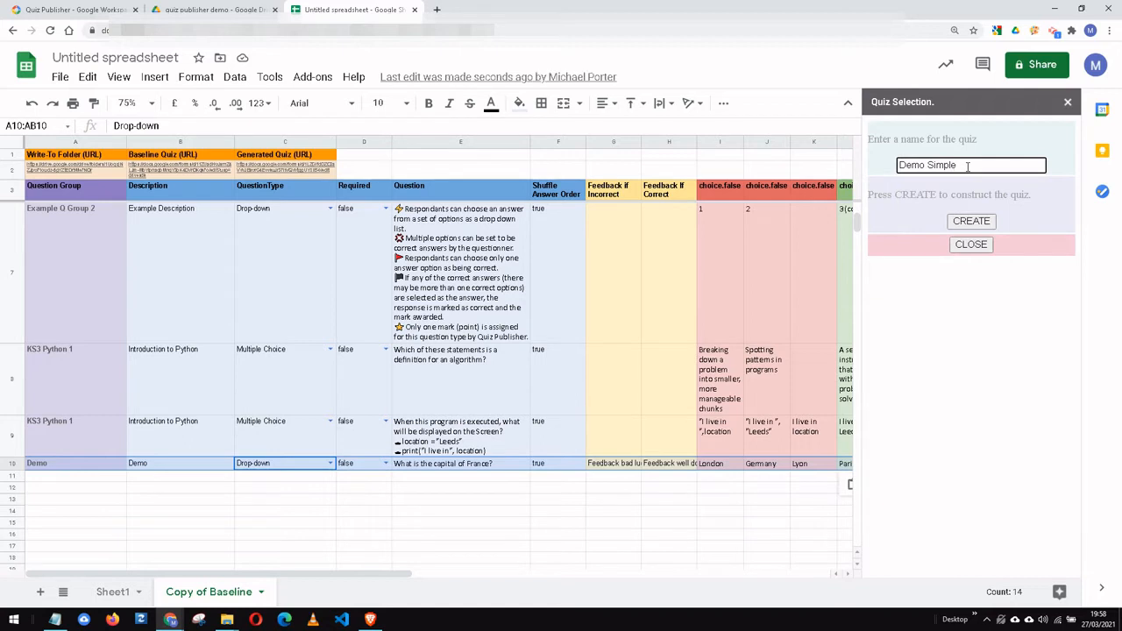
left_click(990, 223)
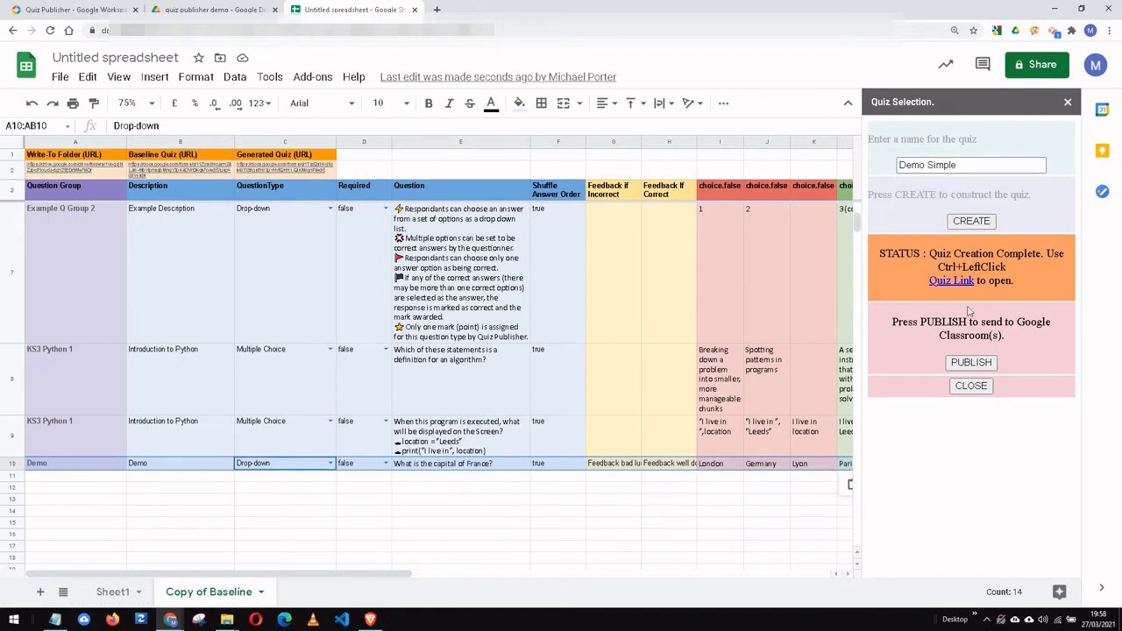
Step: Open the generated Demo Simple form, check the answer options and answer key of the capital of France question, and close it
left_click(952, 281, "ctrl")
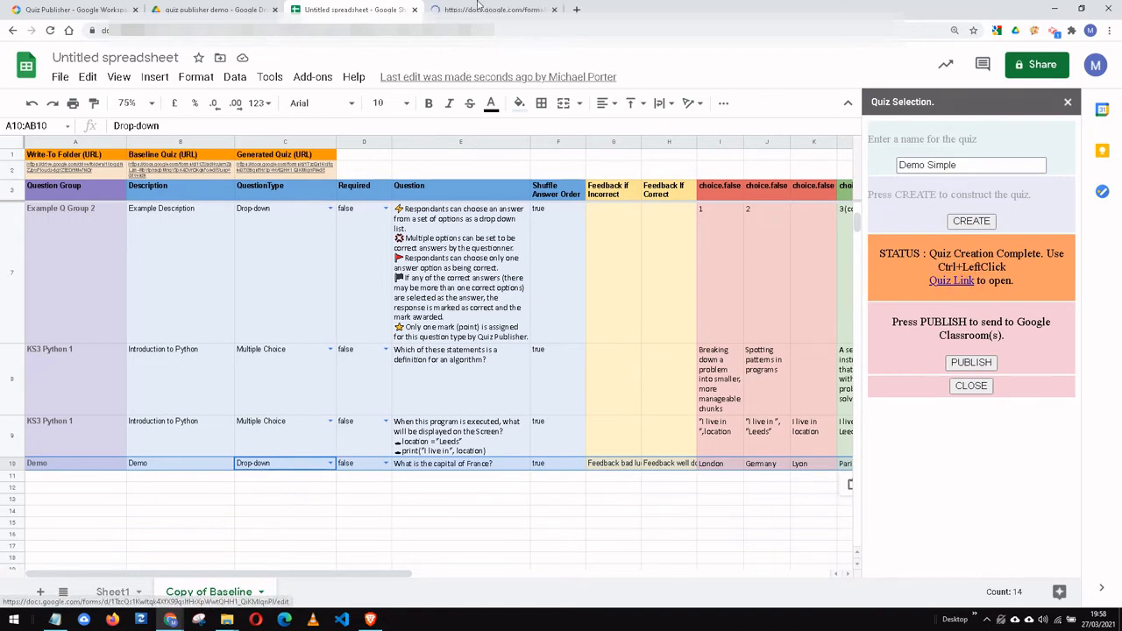
left_click(475, 6)
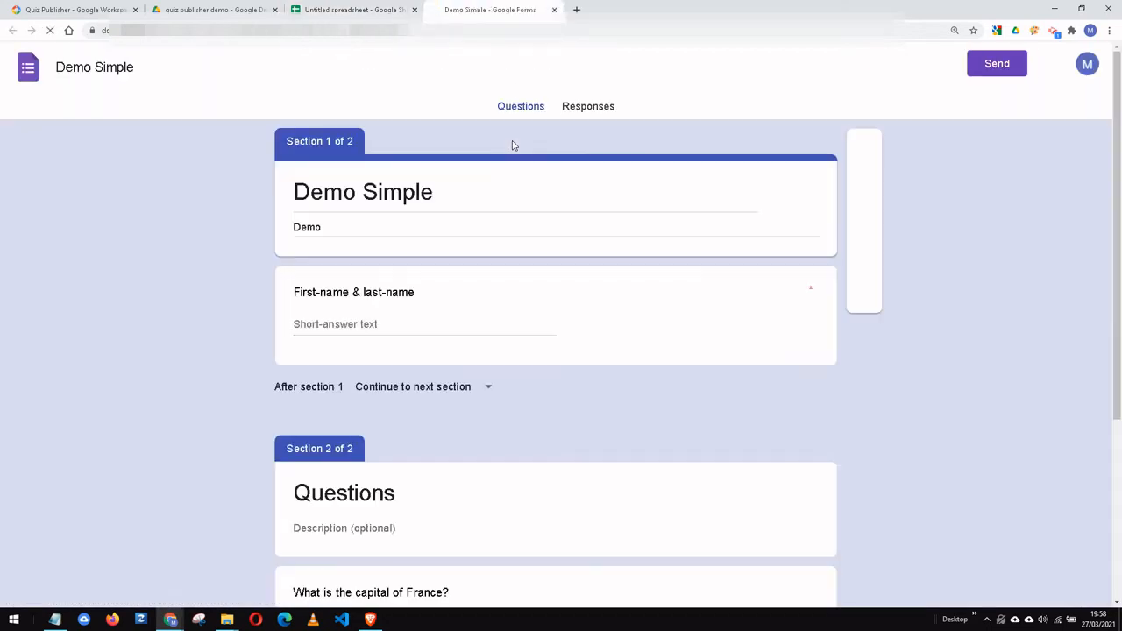
scroll(353, 463, "down", 3)
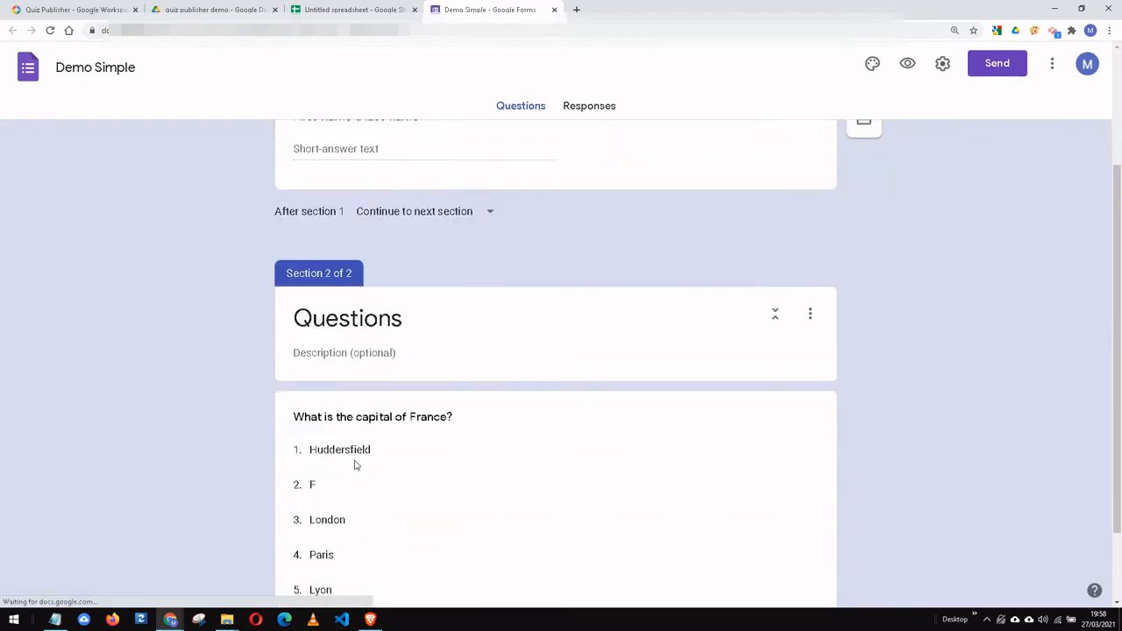
scroll(369, 354, "down", 1)
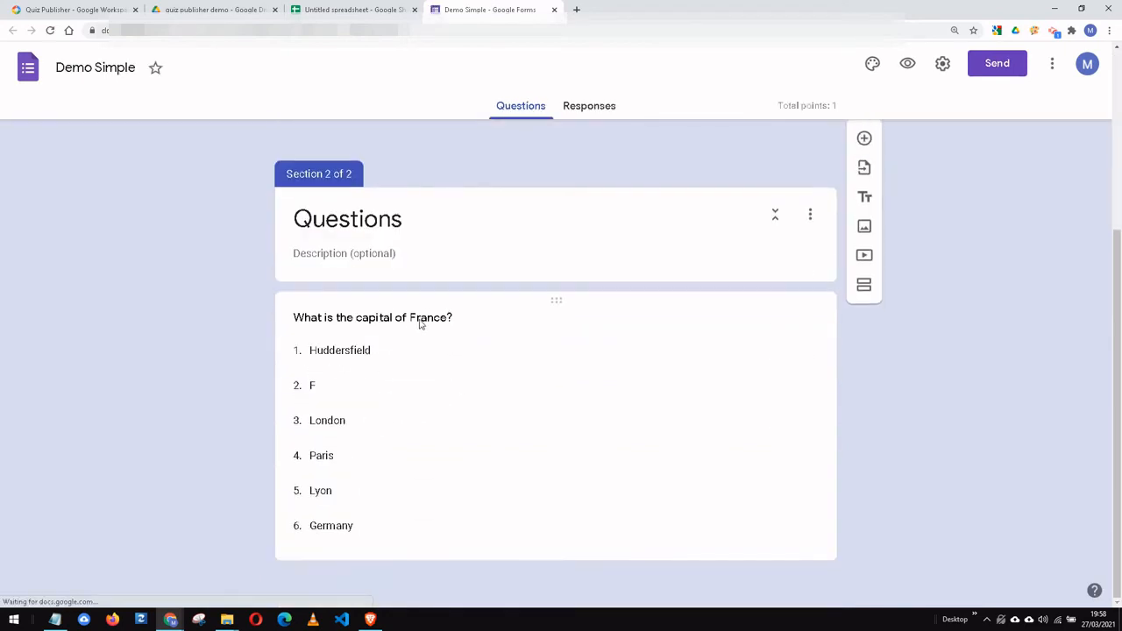
left_click(425, 318)
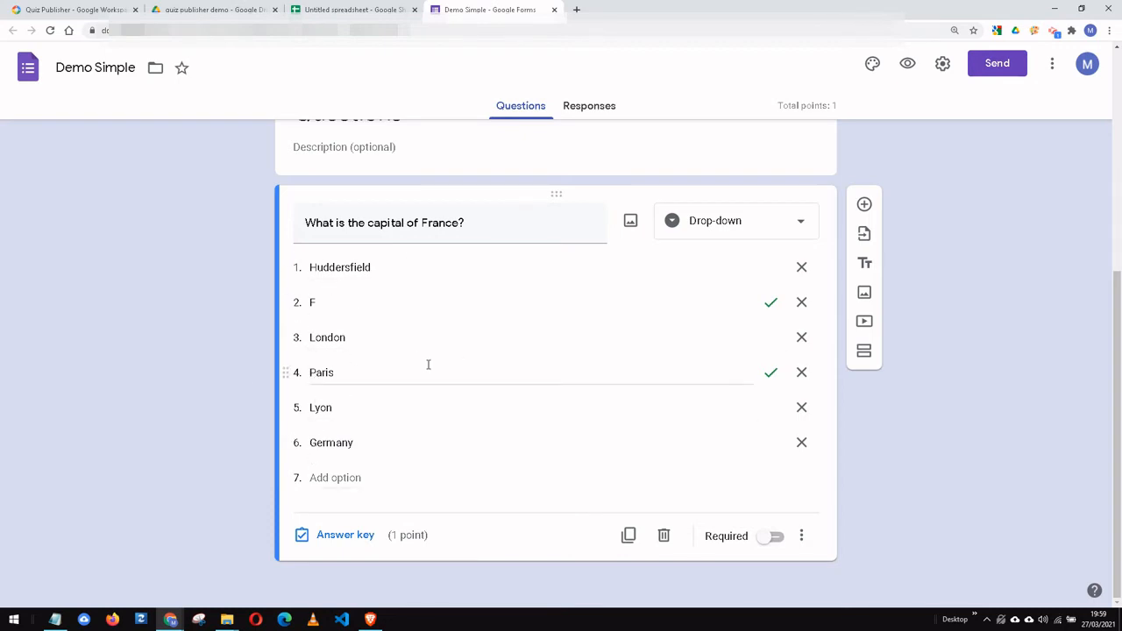
left_click(554, 9)
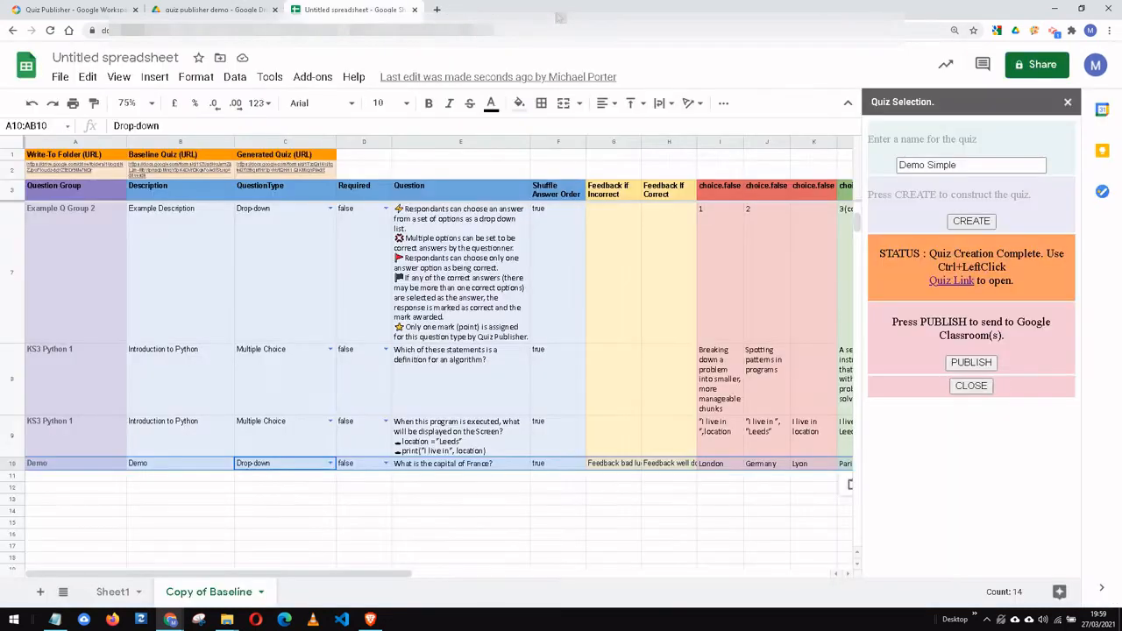
left_click(969, 387)
Step: Switch to Google Drive and look over the spreadsheet and Baseline Quiz in the quiz publisher demo folder
left_click(206, 9)
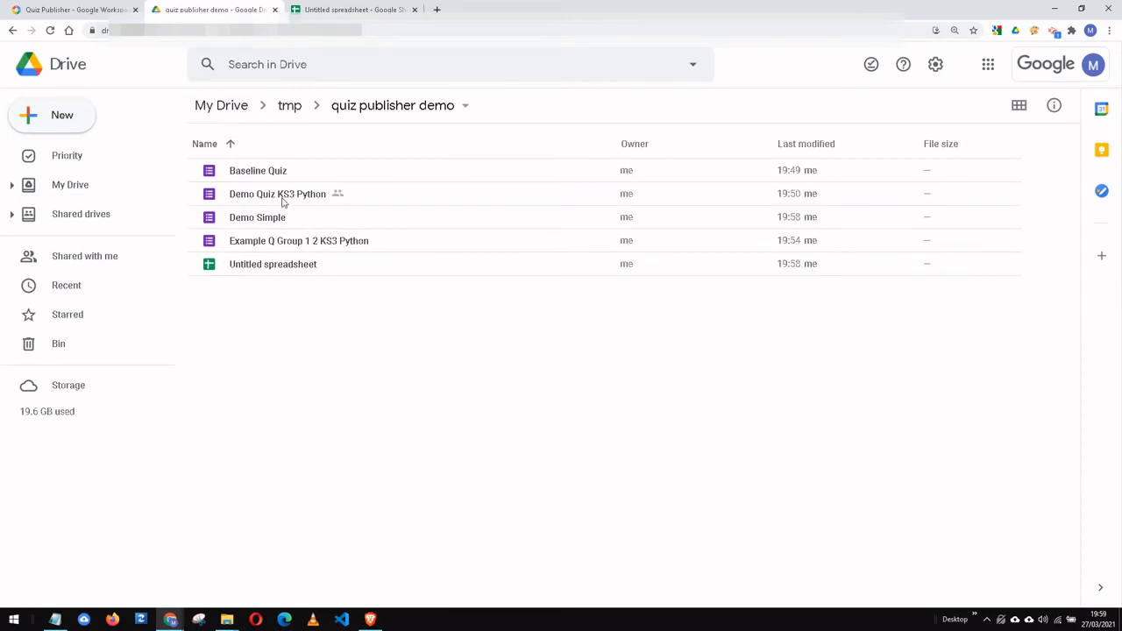
left_click(278, 267)
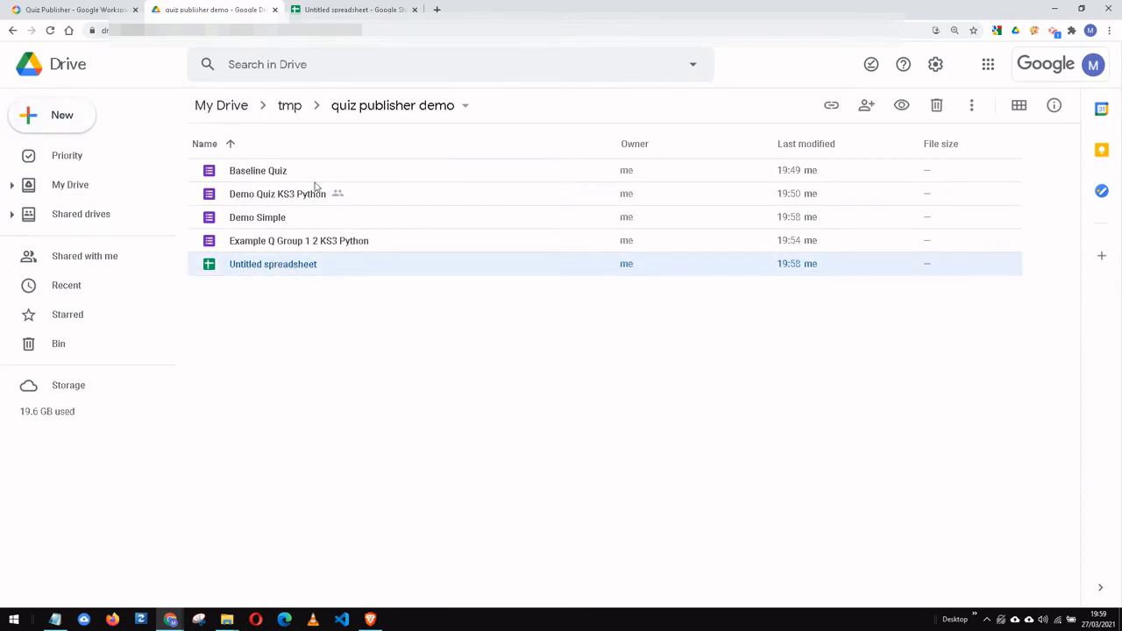
left_click(272, 174)
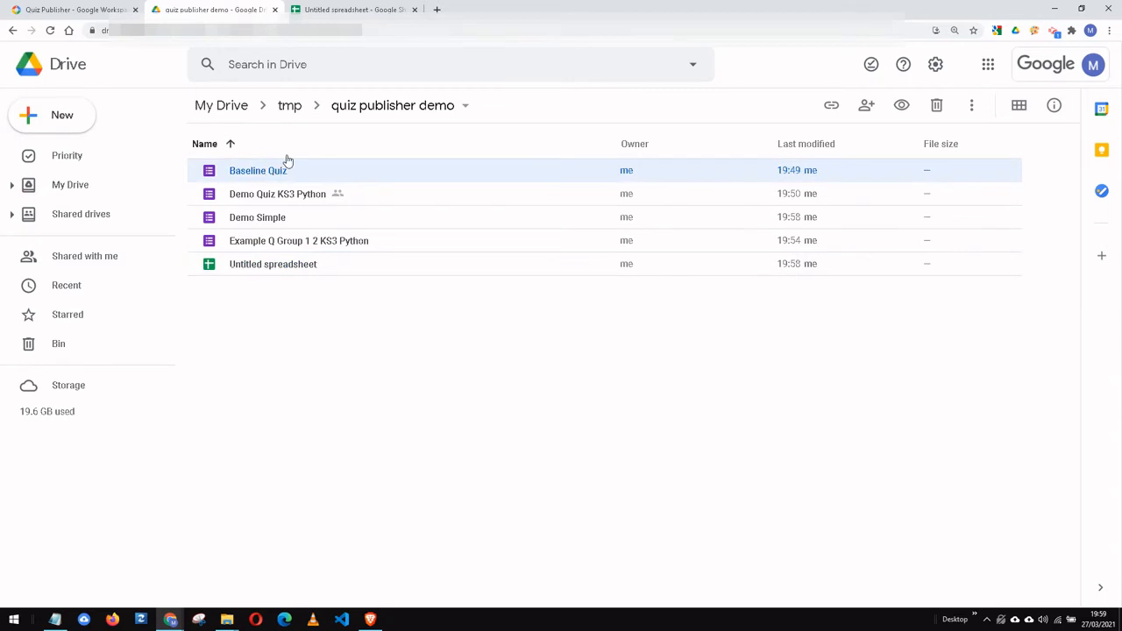
Step: Return to the spreadsheet and open the Baseline Quiz form from its URL in cell B2
left_click(366, 7)
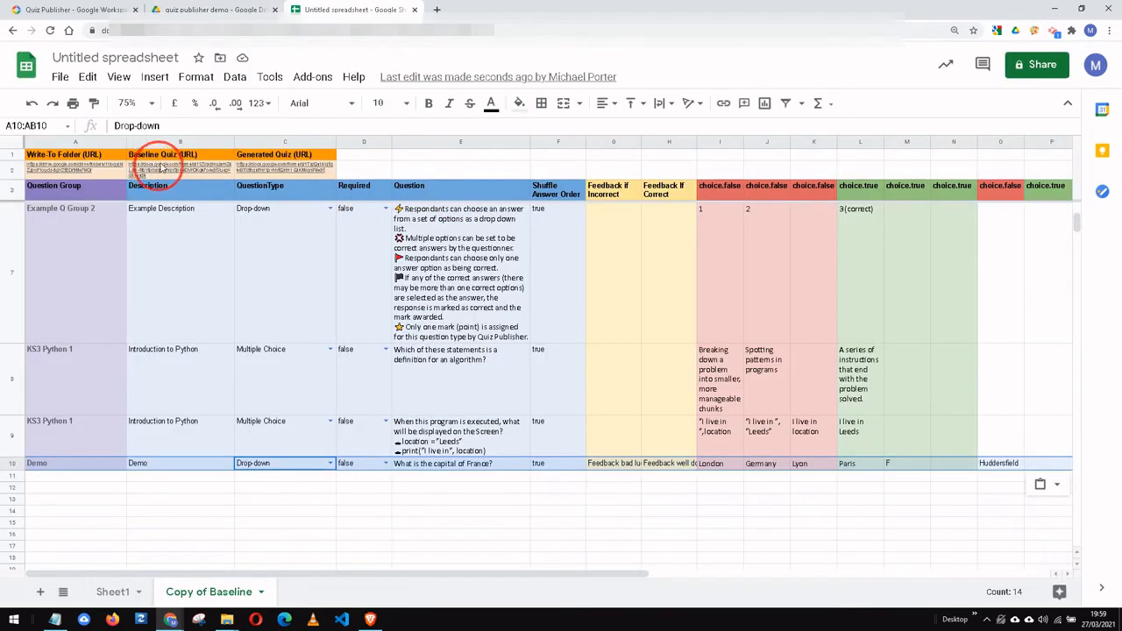
mouse_move(163, 171)
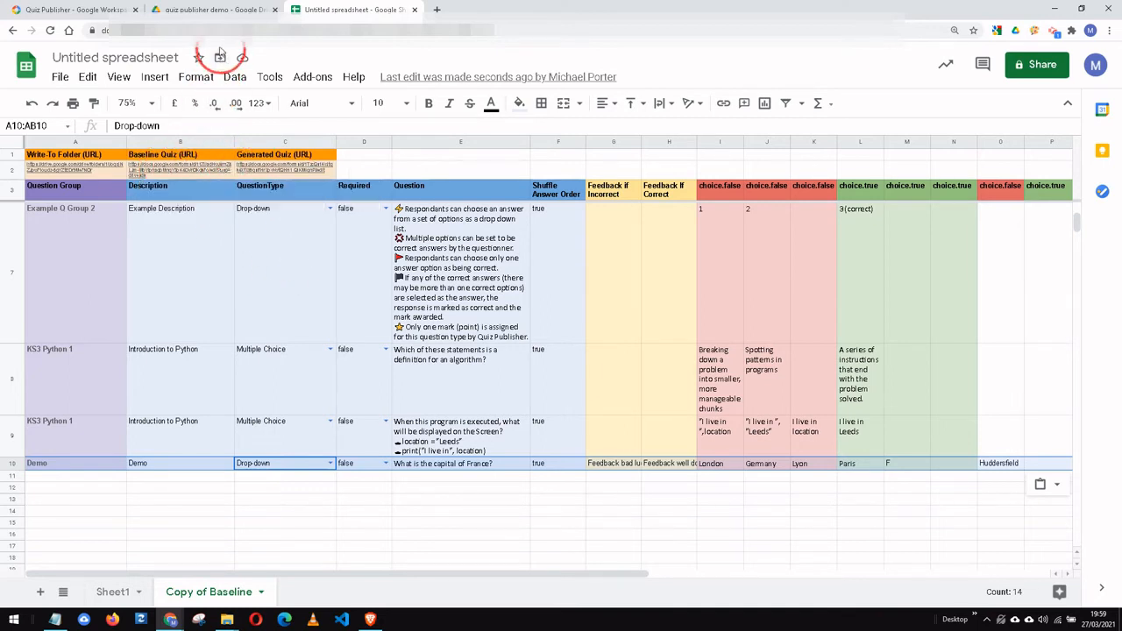
left_click(189, 169)
left_click(211, 198)
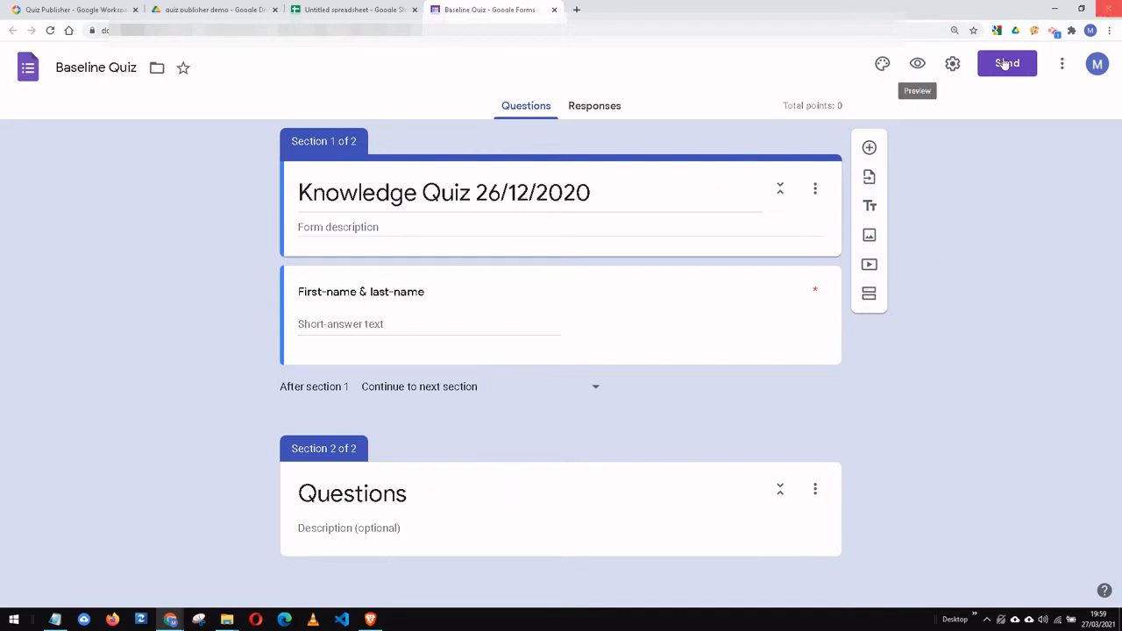
Step: Review the Baseline Quiz's General, Presentation and Quizzes settings, leaving without saving
left_click(951, 63)
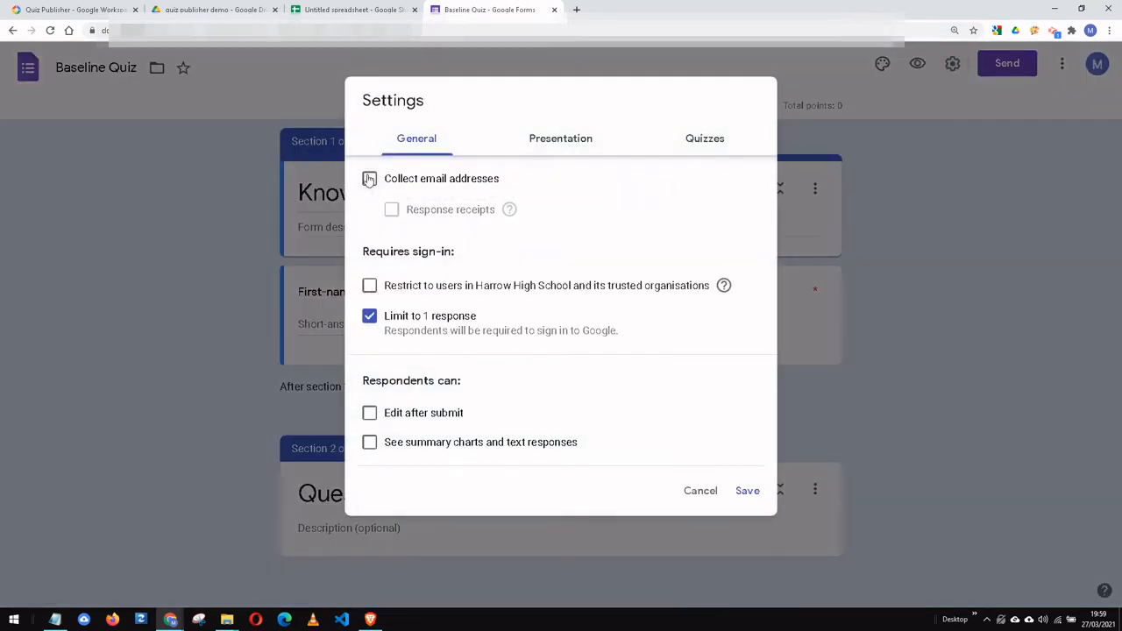
left_click(554, 153)
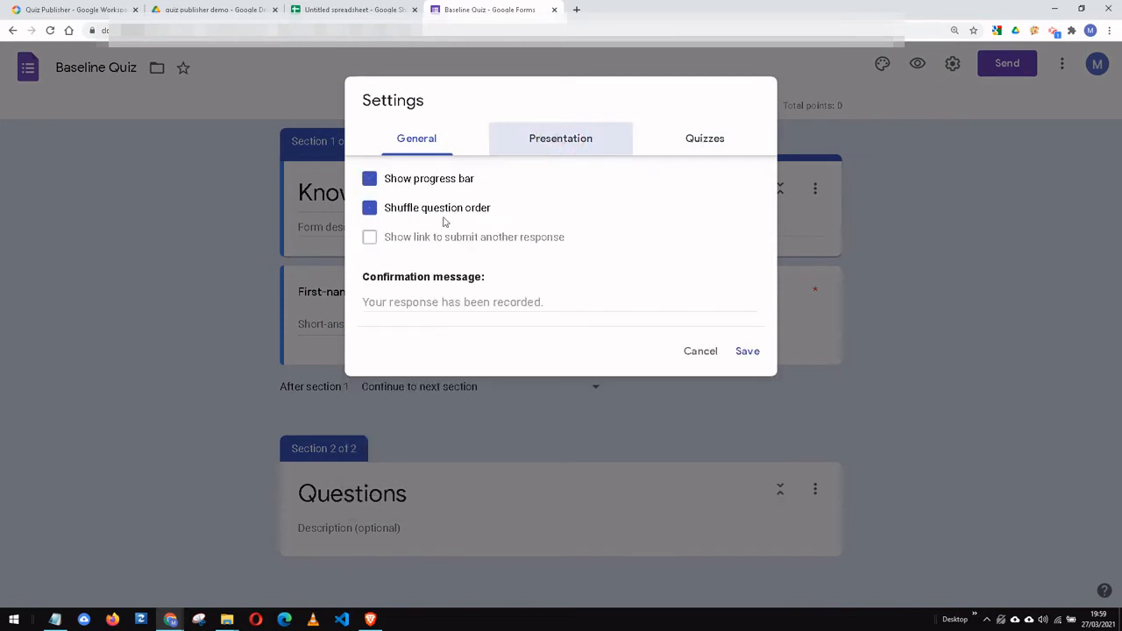
left_click(714, 140)
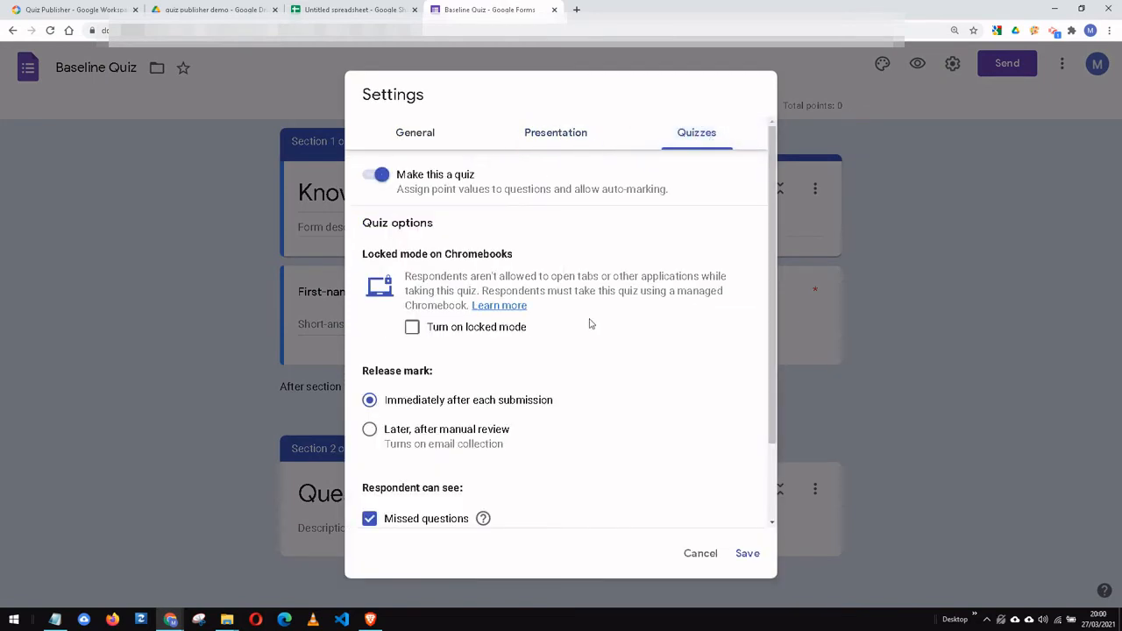
scroll(556, 456, "down", 1)
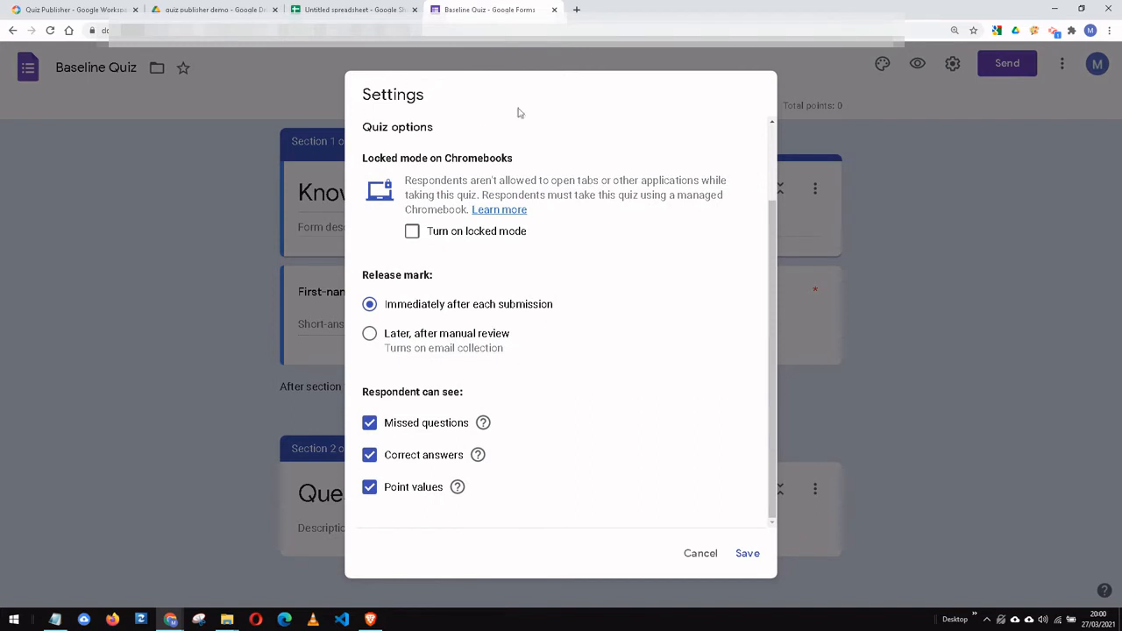
left_click(701, 553)
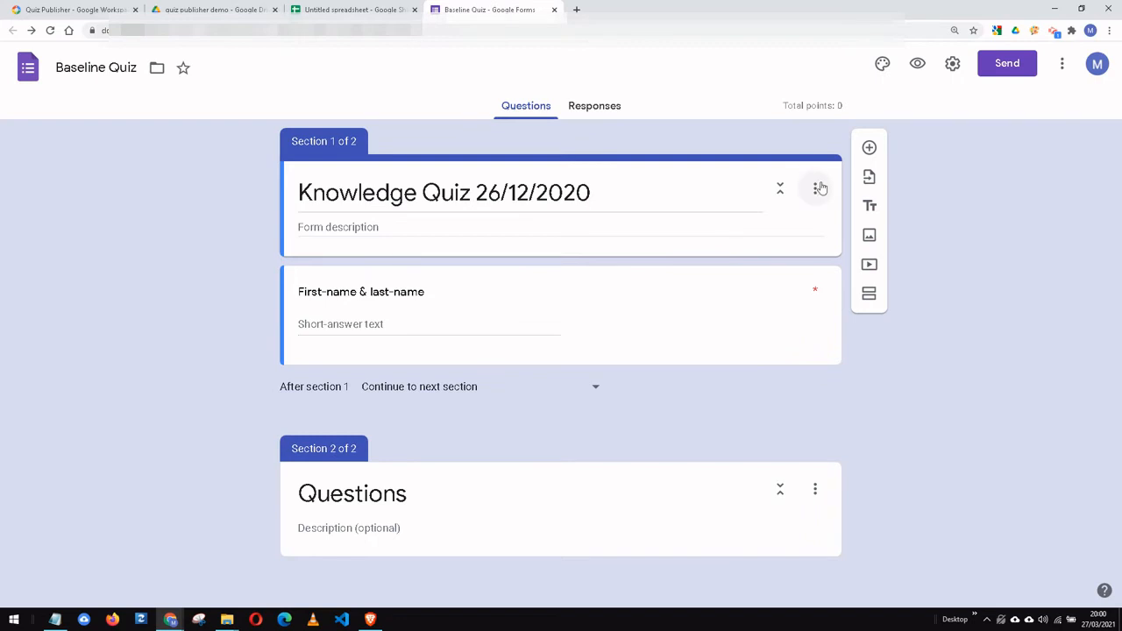
Step: Set the Baseline Quiz theme colour to red with the darkest pink background, and close the form
left_click(883, 64)
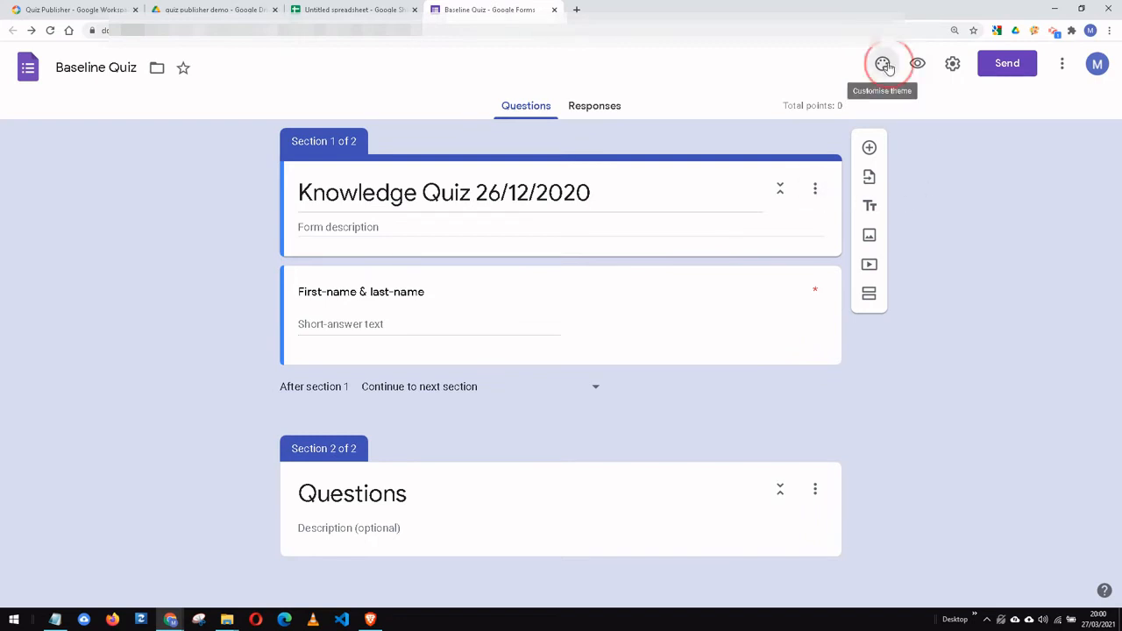
left_click(931, 295)
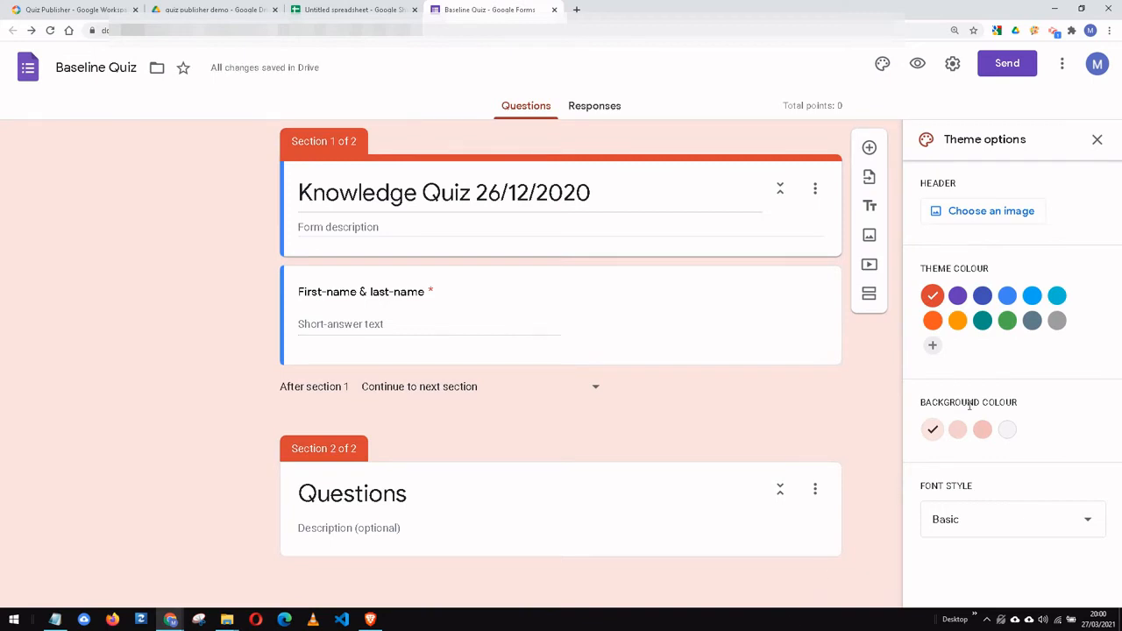
left_click(982, 428)
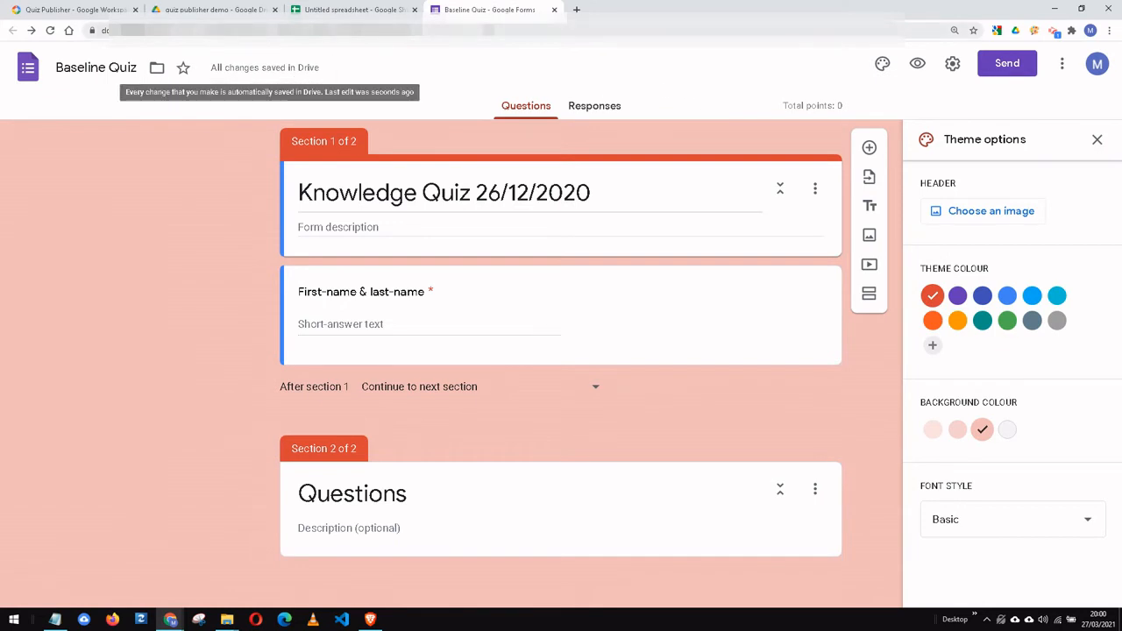
left_click(553, 10)
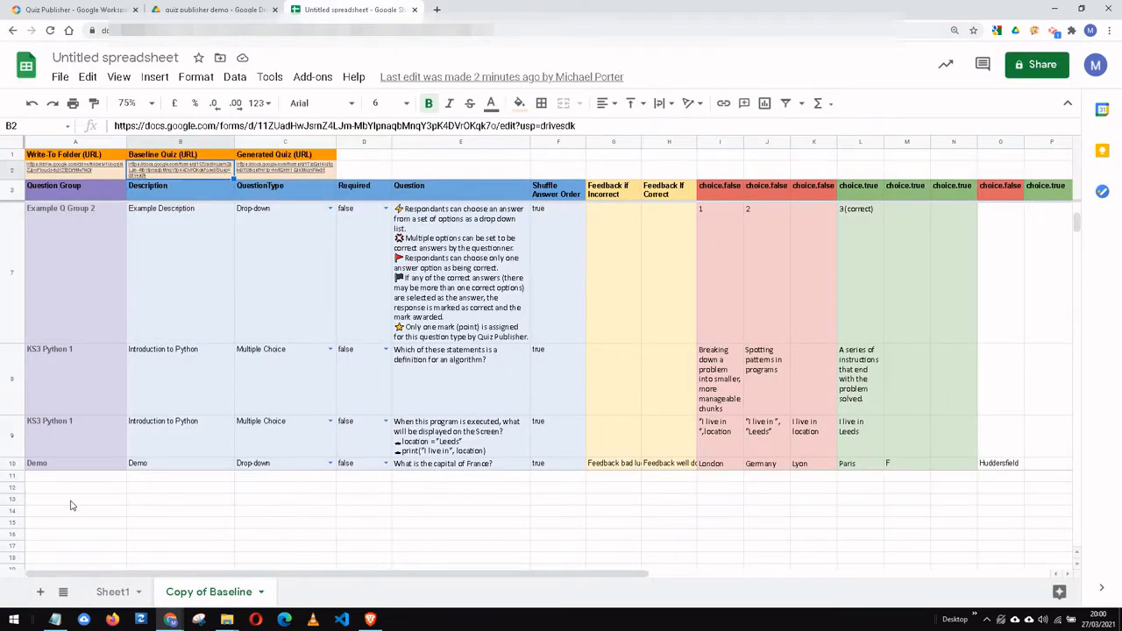
Step: Create a quiz named Demo Red from the Demo question in row 10 with Quiz Publisher
left_click(12, 464)
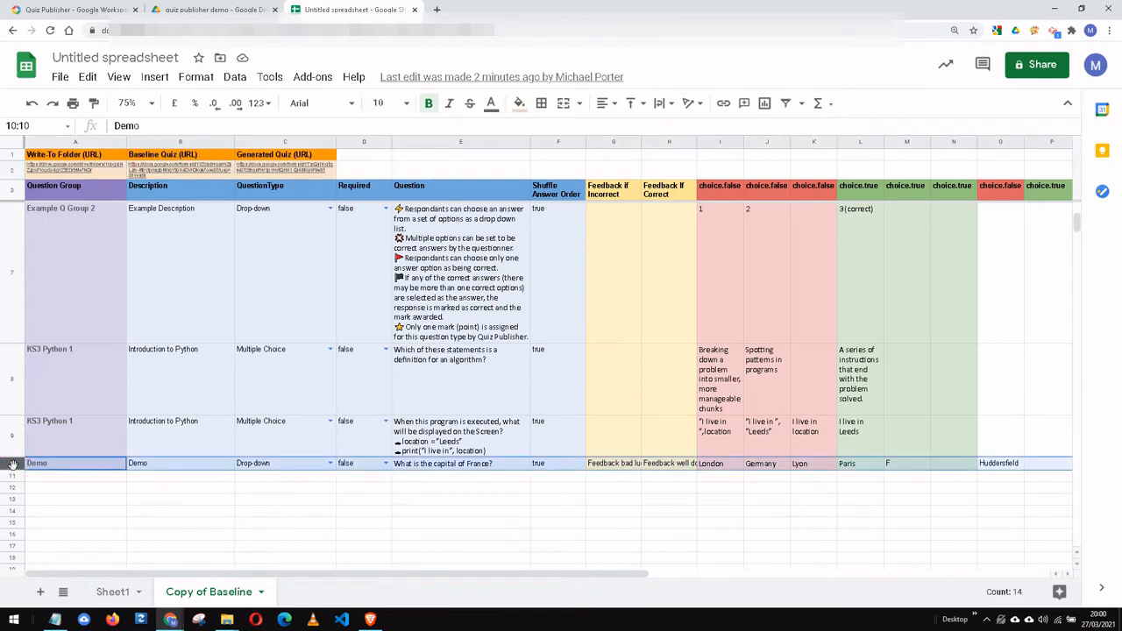
left_click(313, 76)
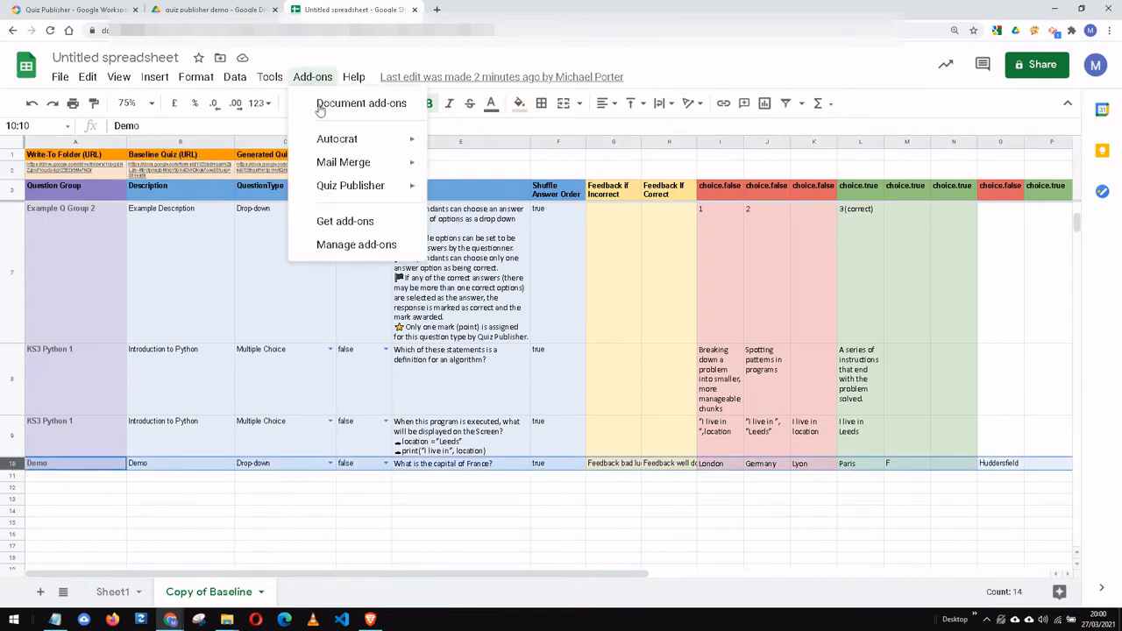
left_click(341, 185)
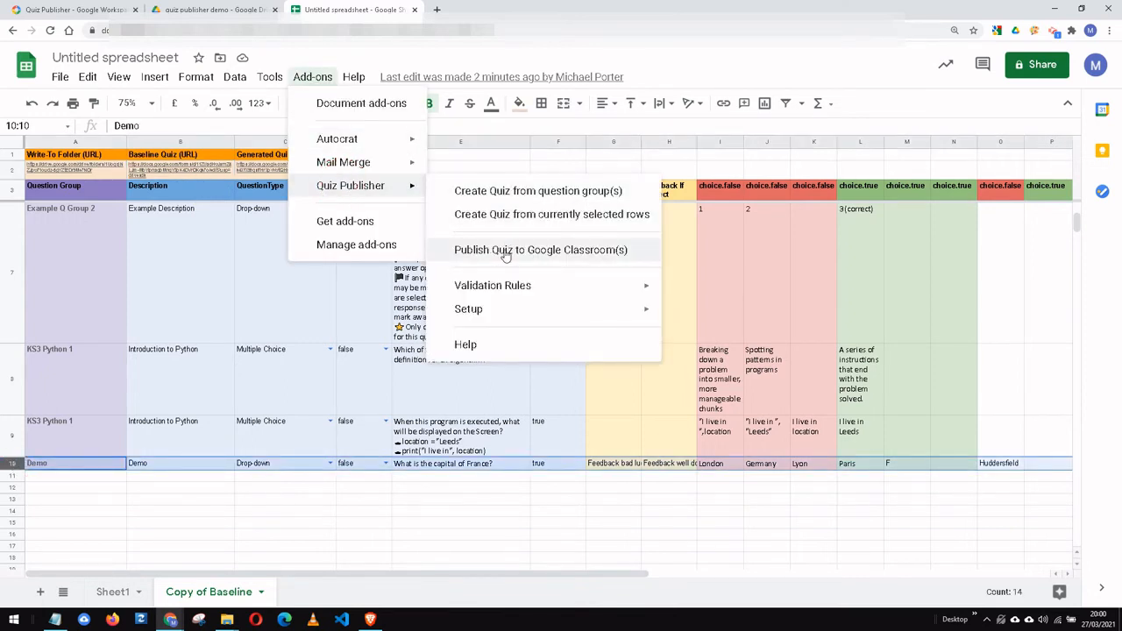
left_click(516, 215)
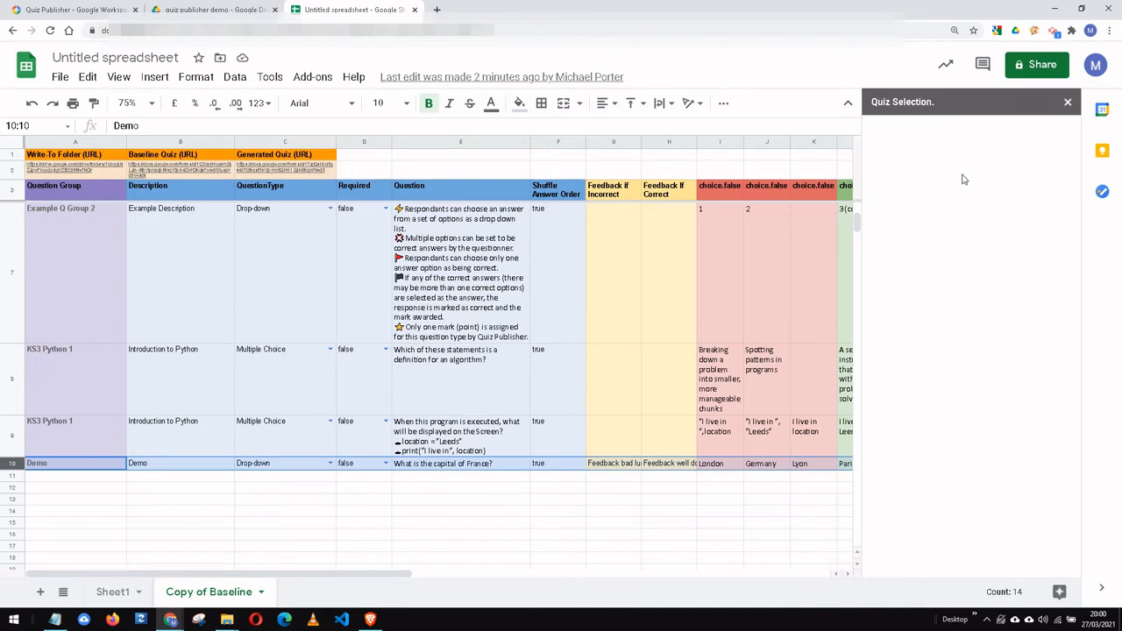
left_click(939, 163)
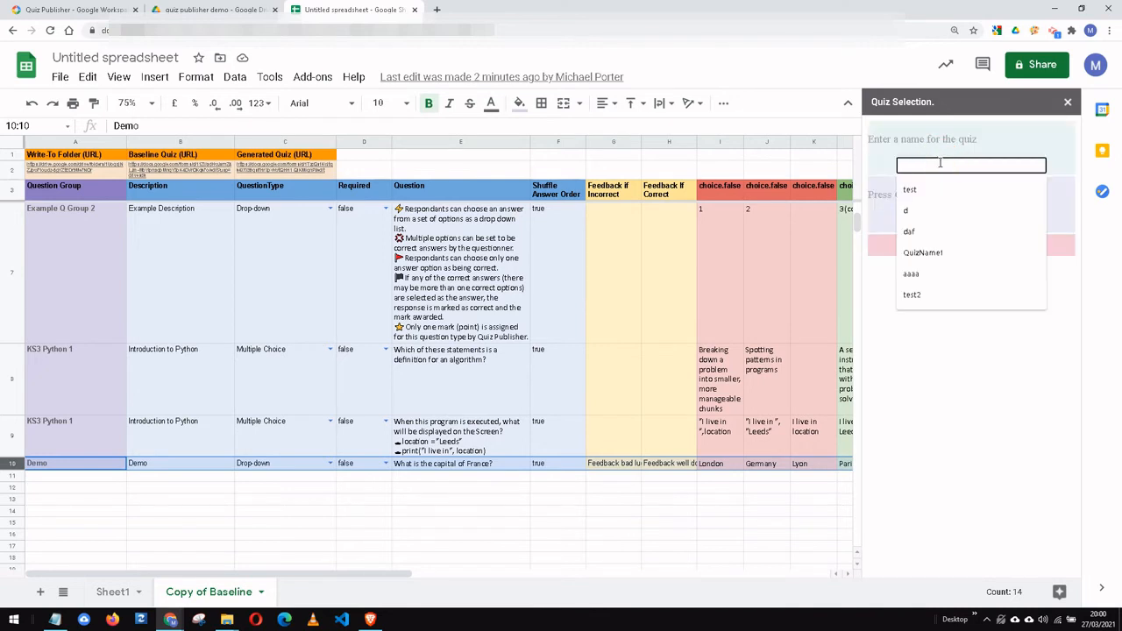
type("Demo RE")
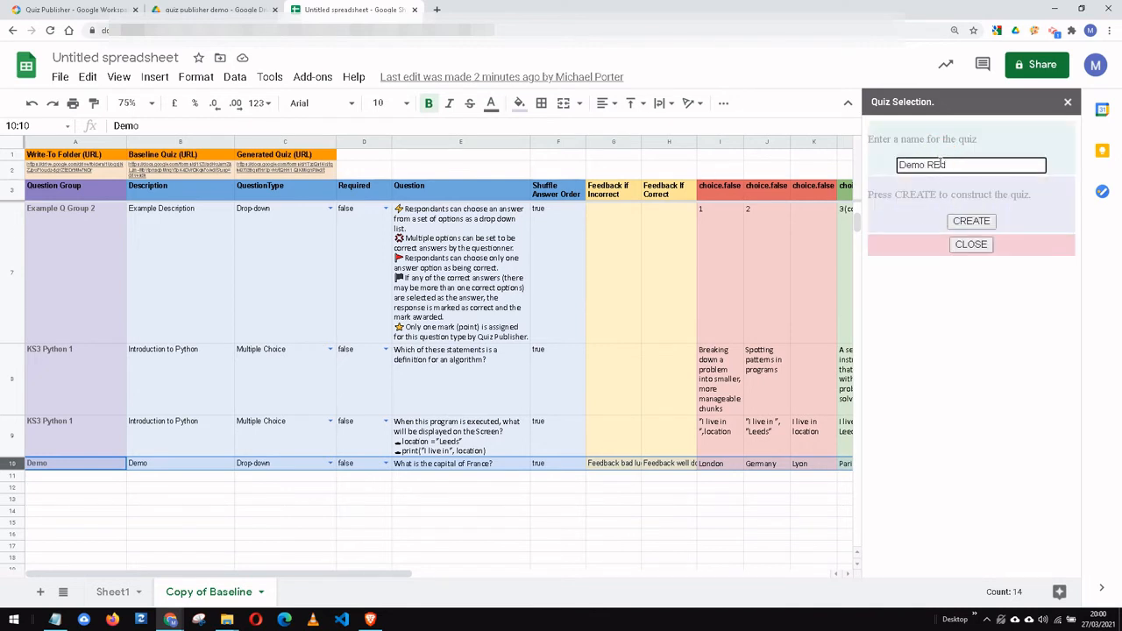
type("d")
left_click(971, 221)
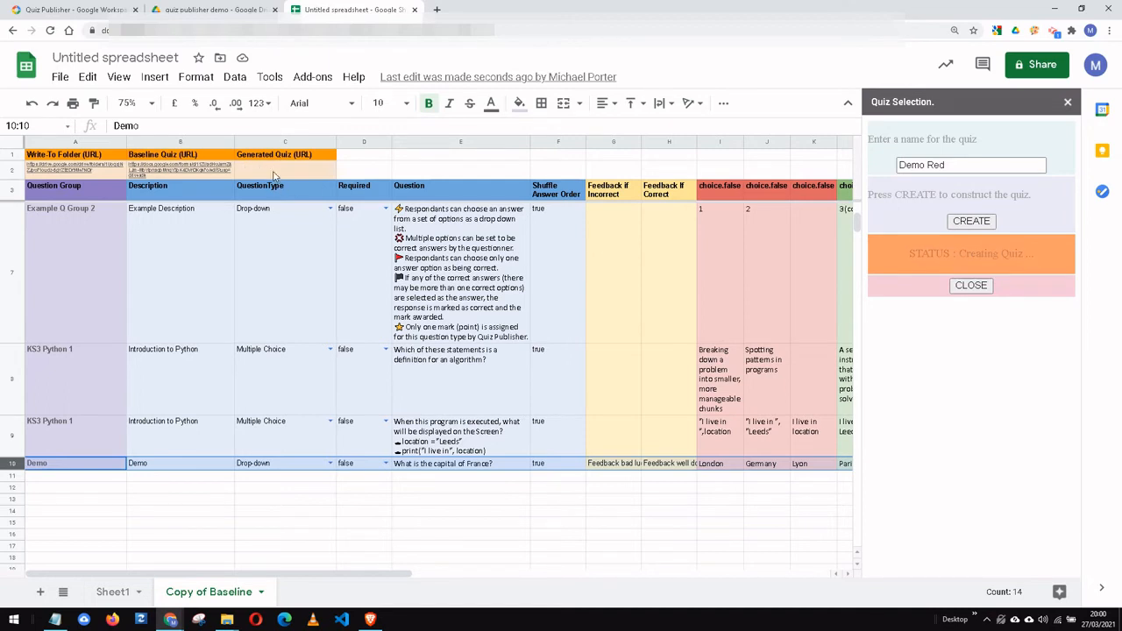
Step: Open the generated Demo Red quiz from its URL in cell C2, check its appearance, and return to the spreadsheet
mouse_move(276, 178)
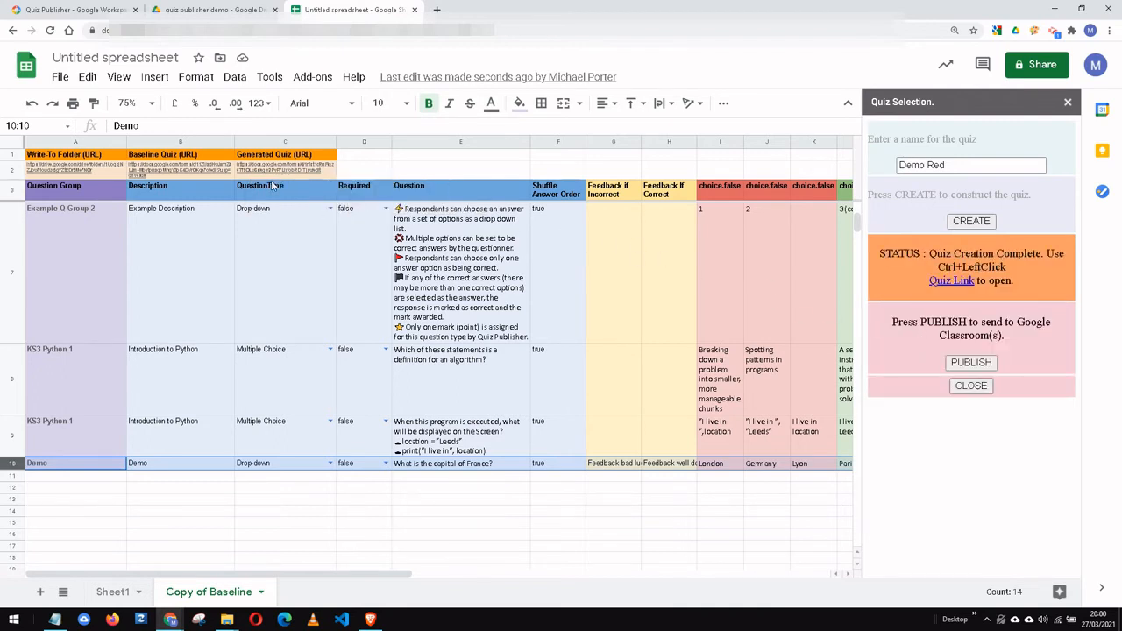
left_click(269, 175)
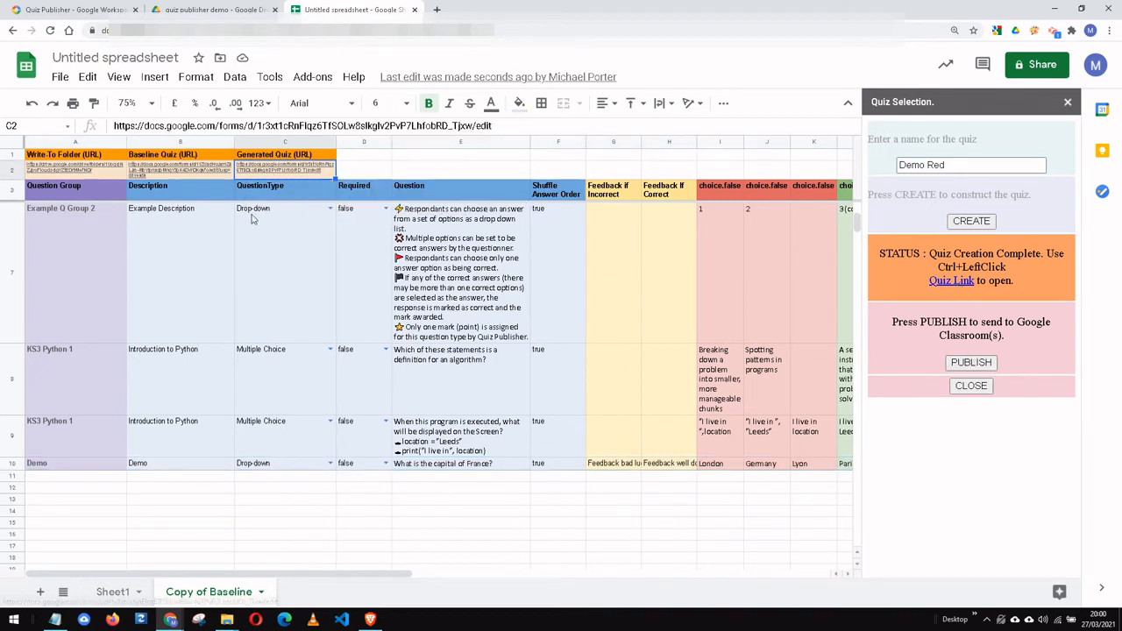
mouse_move(303, 173)
left_click(307, 201)
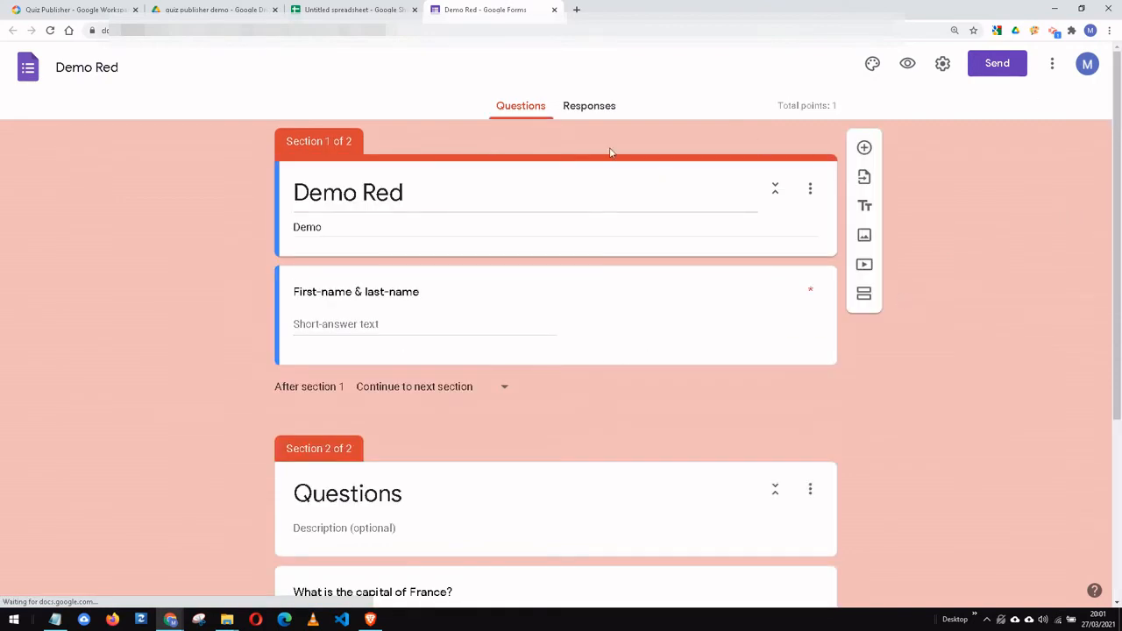
left_click(368, 10)
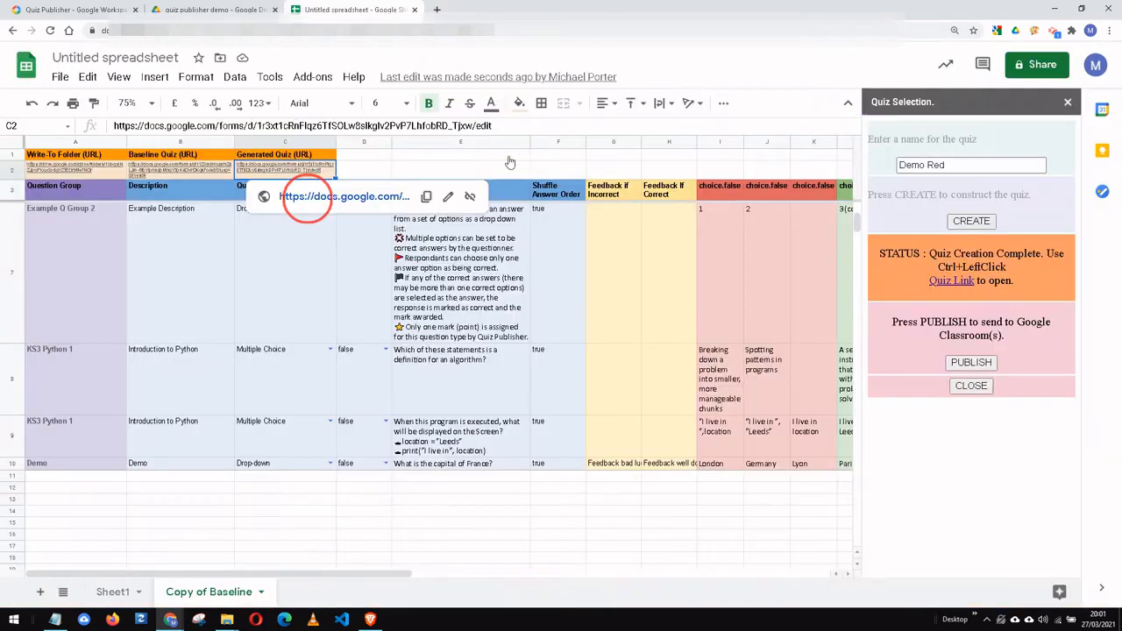
Step: Close the Quiz Selection sidebar and go through question rows 8 to 10 one by one
left_click(13, 463)
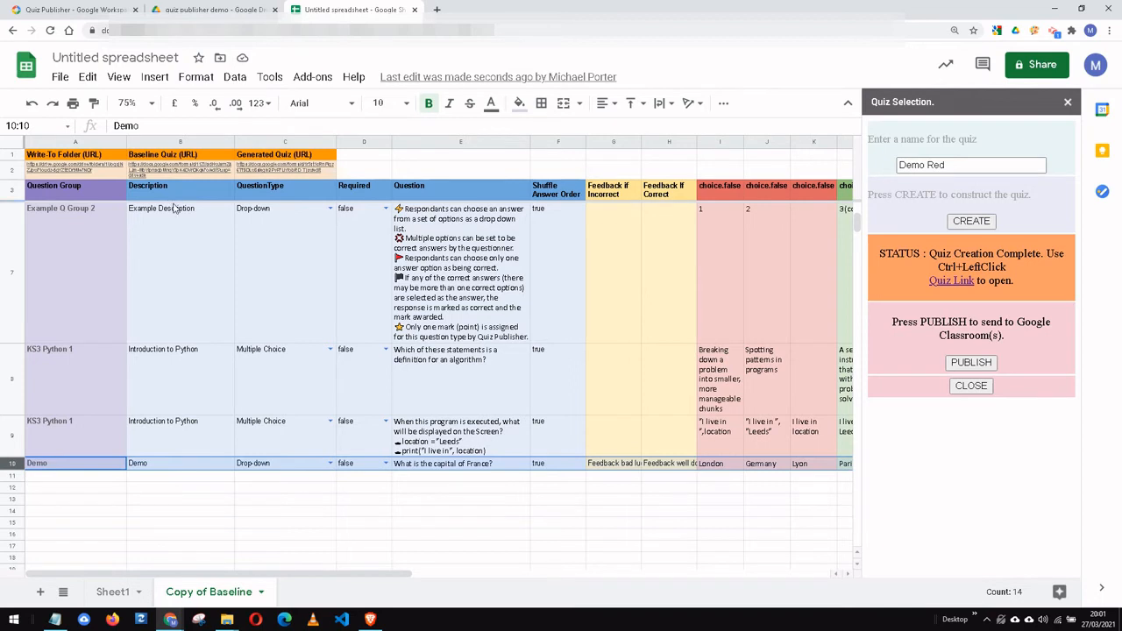
left_click(1067, 101)
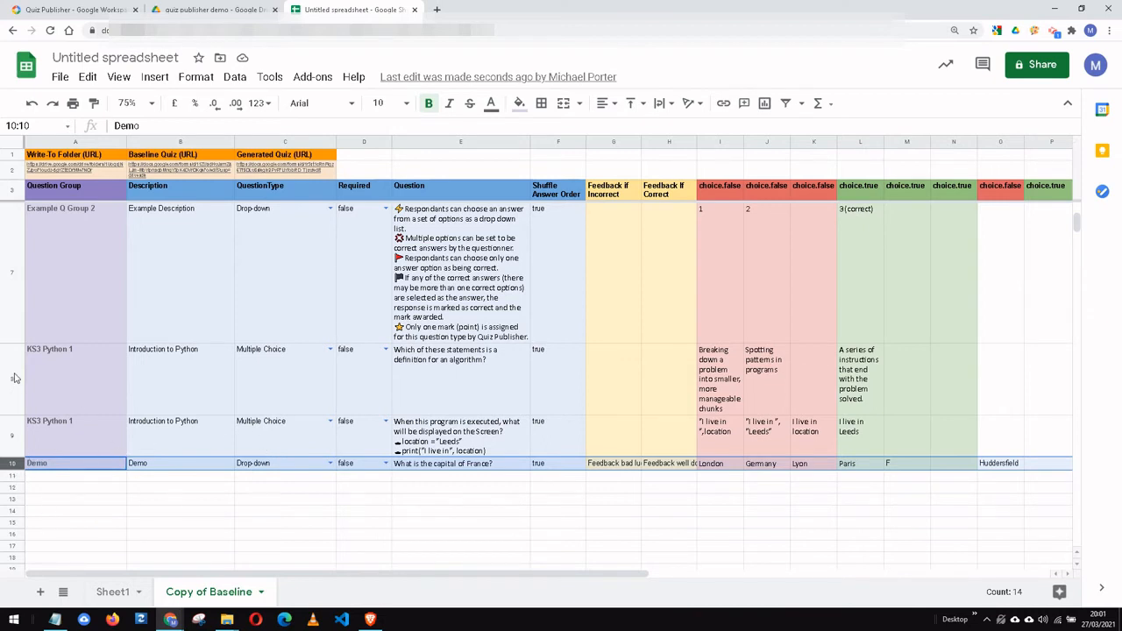
left_click(12, 434)
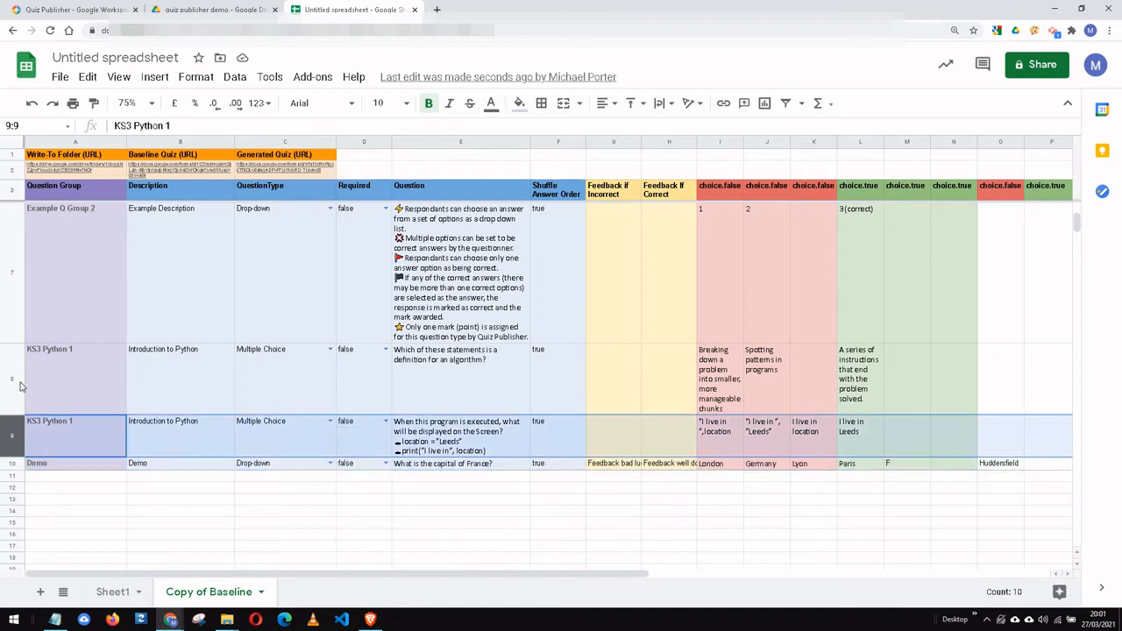
left_click(17, 369)
left_click(17, 435)
left_click(12, 462)
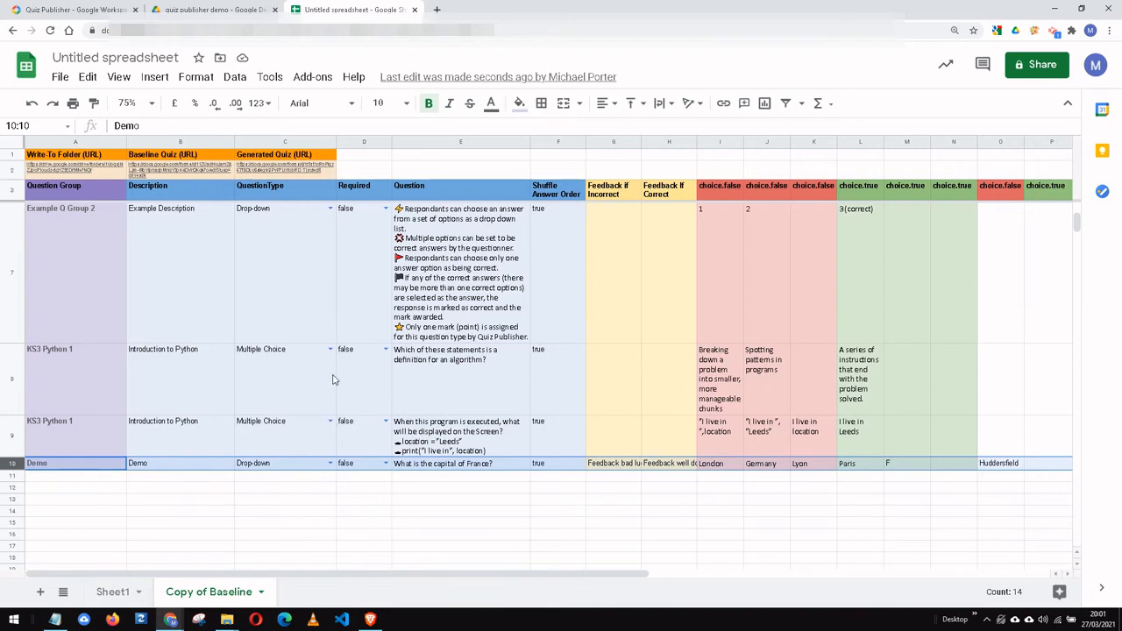
Step: Compare the Question Group and Description entries of the KS3 Python 1 and Demo questions
scroll(337, 378, "up", 3)
scroll(326, 370, "down", 3)
left_click(63, 438)
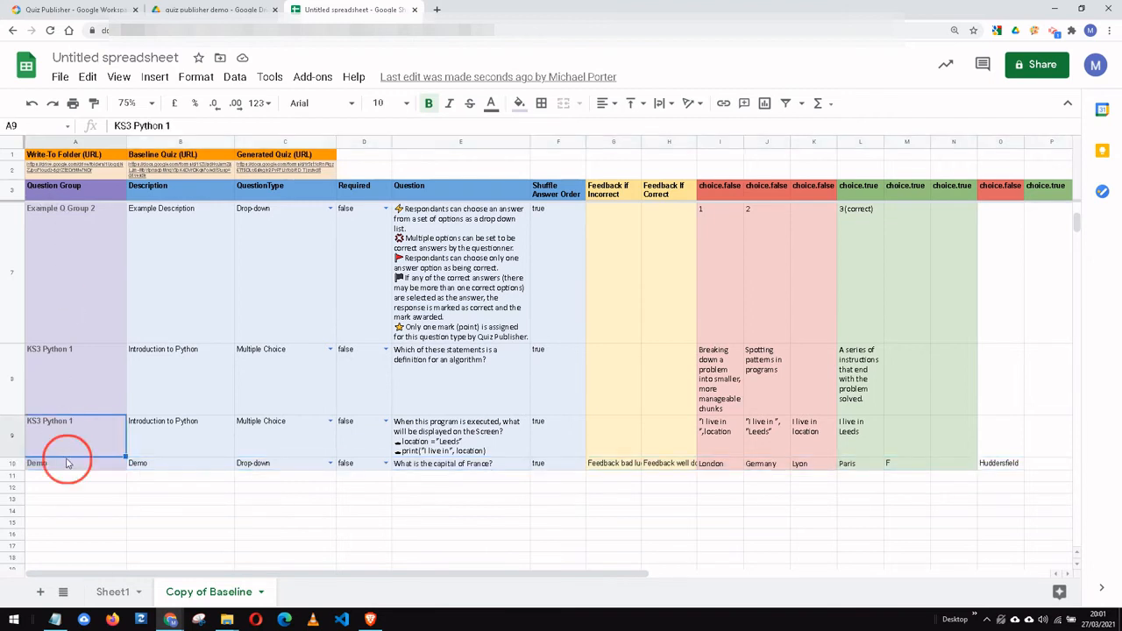
left_click(186, 466)
left_click(163, 375)
left_click(158, 430)
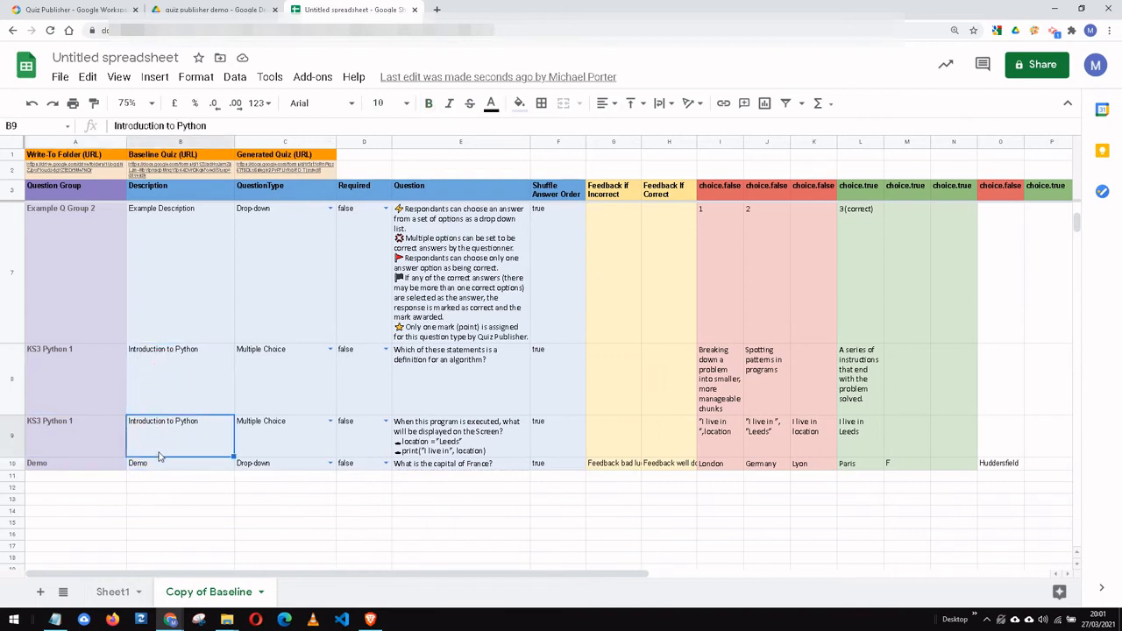
left_click(159, 463)
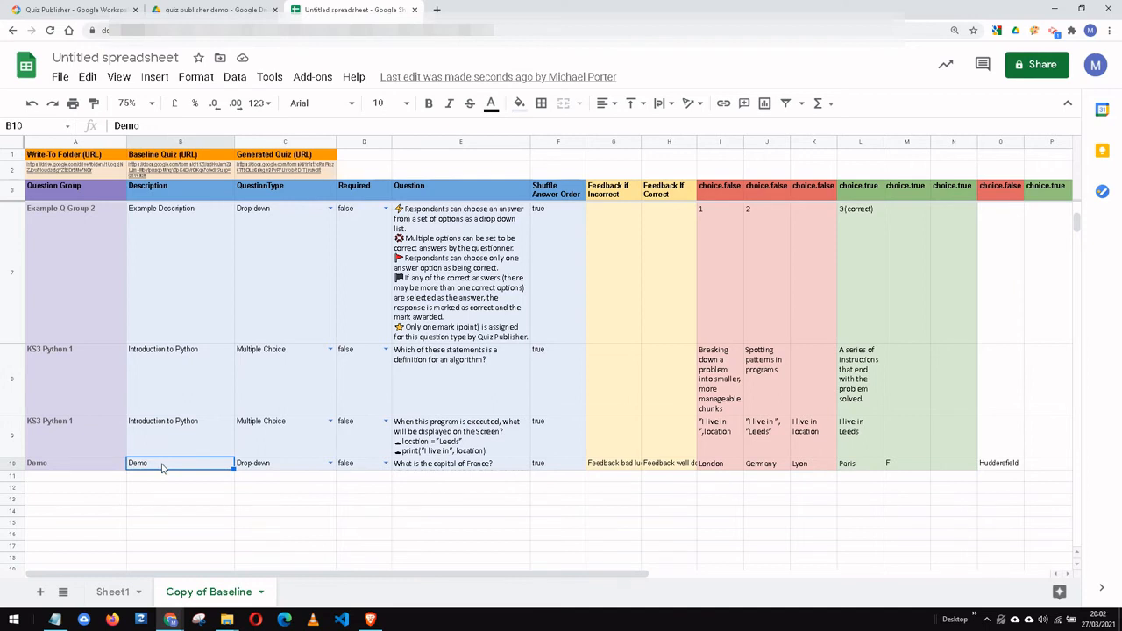
Step: Reopen the generated Demo Red quiz from cell C2, check the description under its title, and close the form
left_click(289, 166)
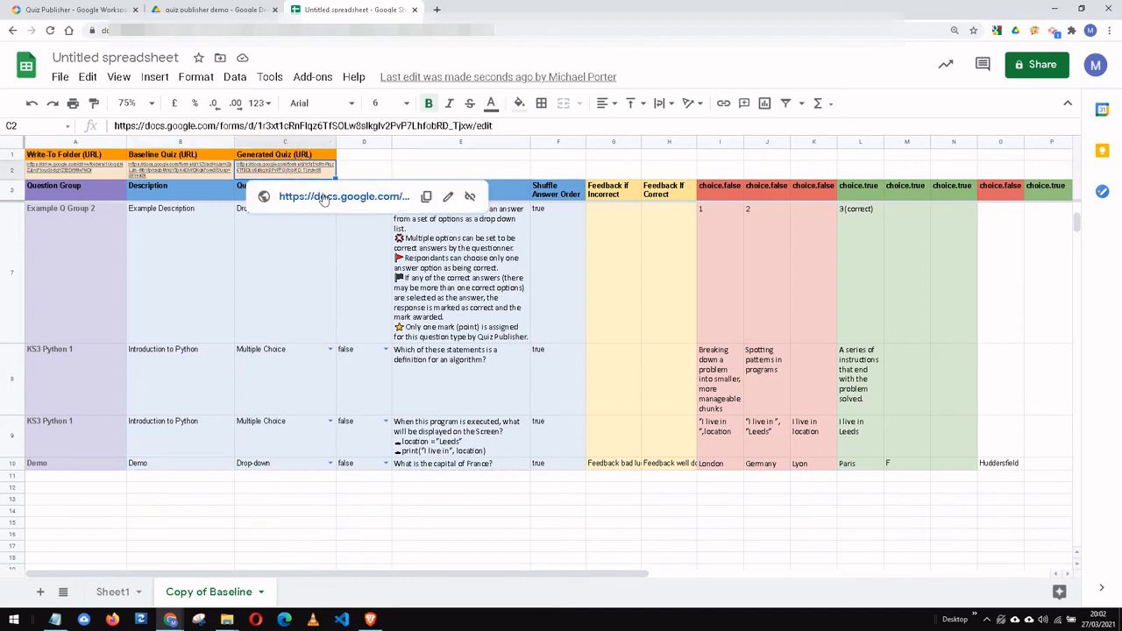
left_click(324, 197)
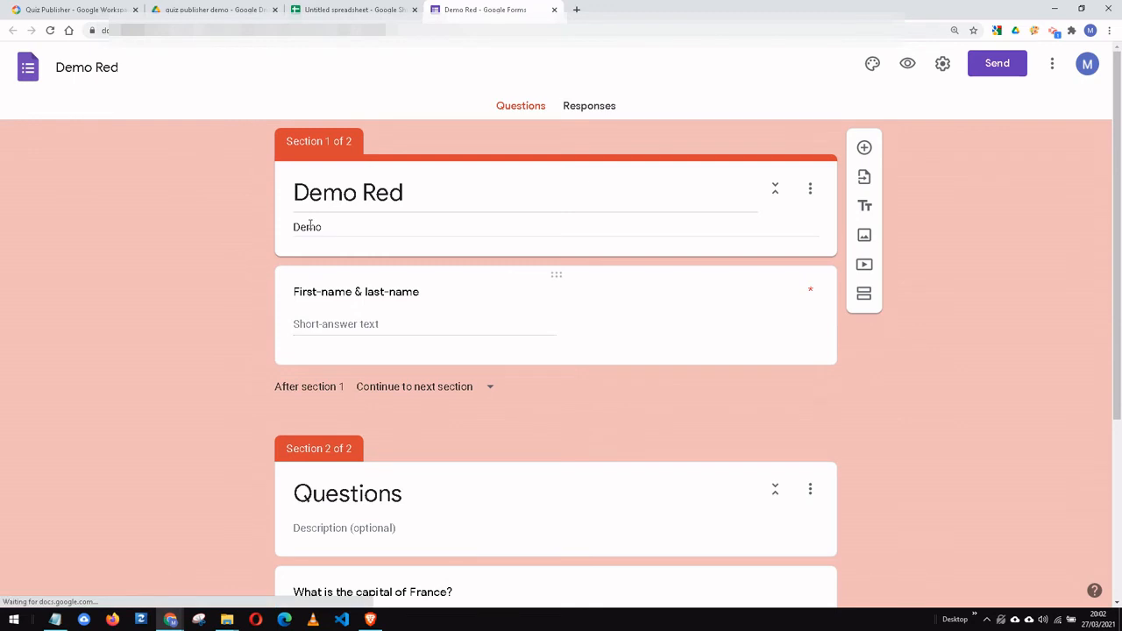
left_click(370, 226)
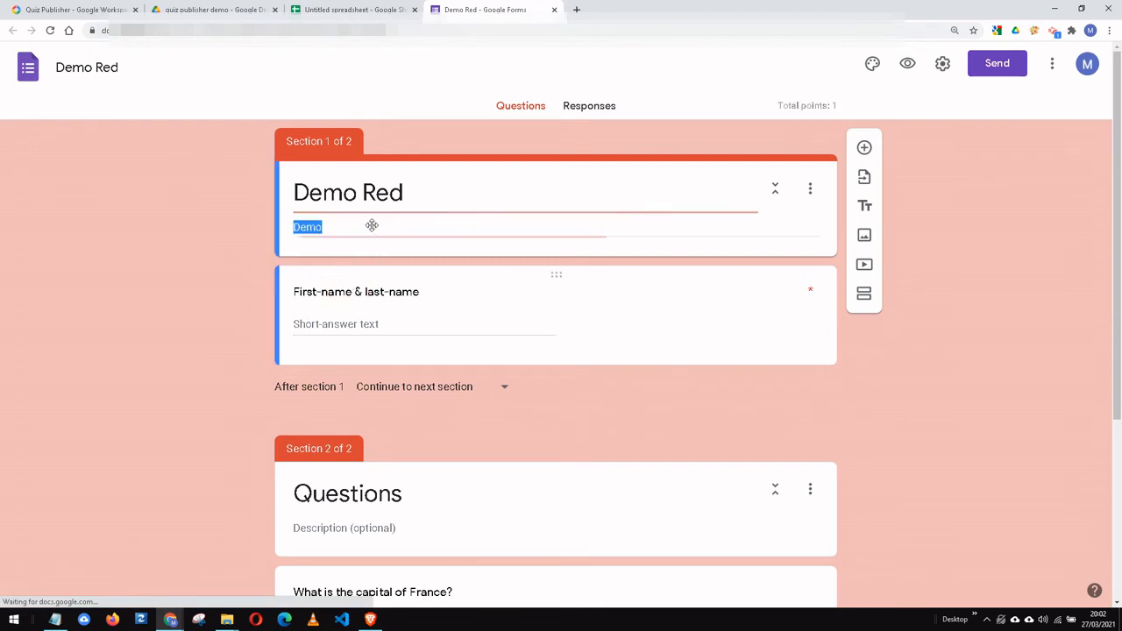
left_click(554, 10)
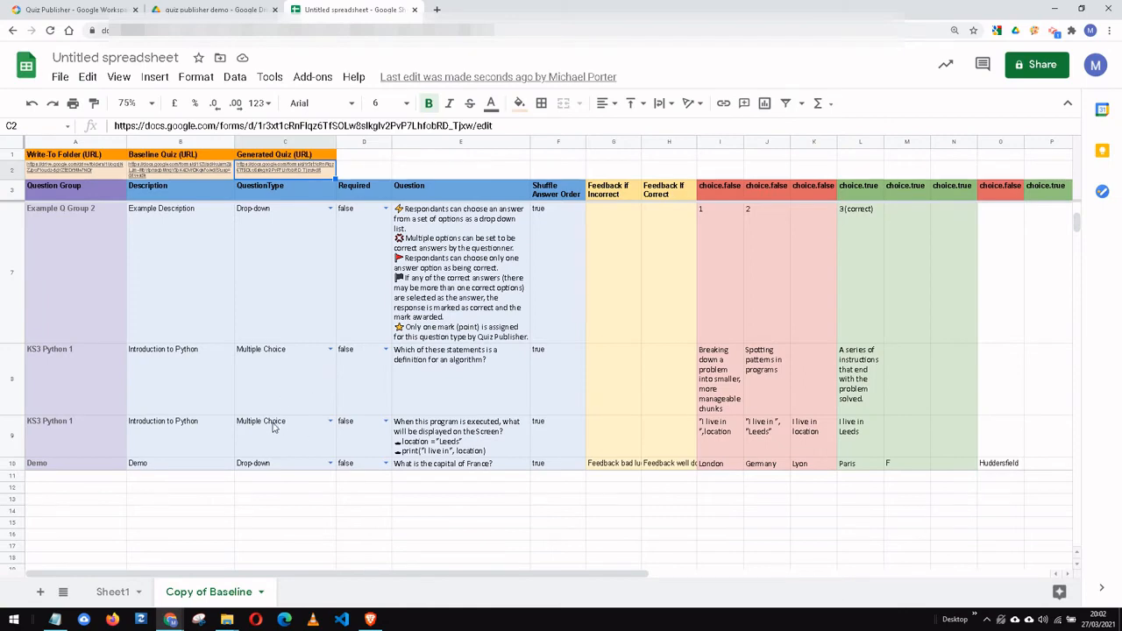
Step: Review the QuestionType entries of the example questions in rows 4 to 7
scroll(275, 427, "up", 5)
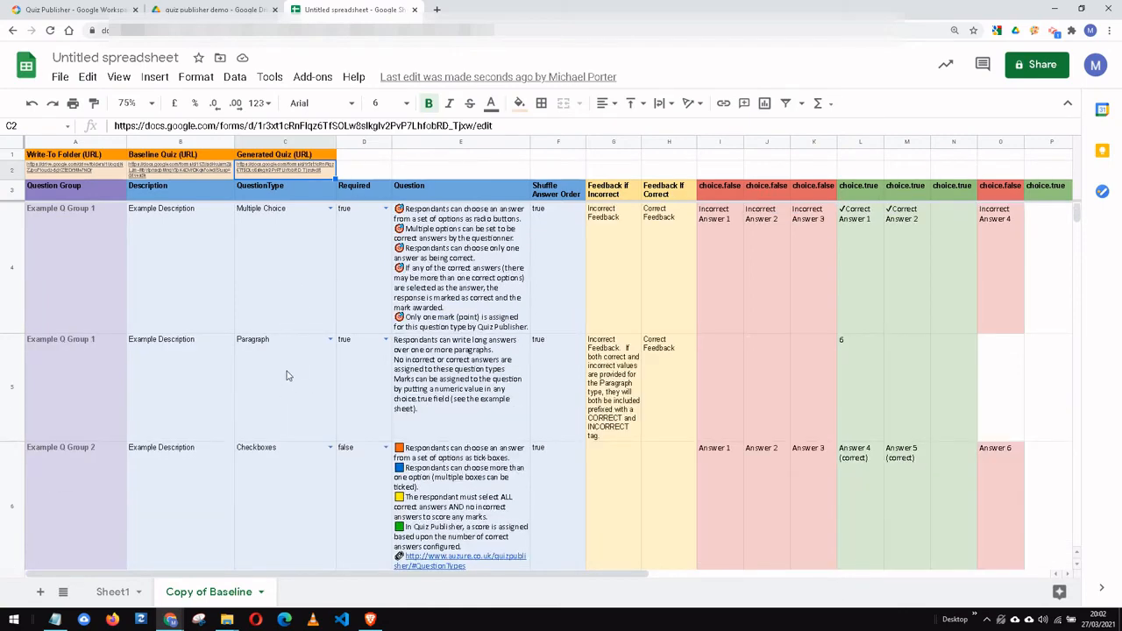
scroll(289, 460, "down", 1)
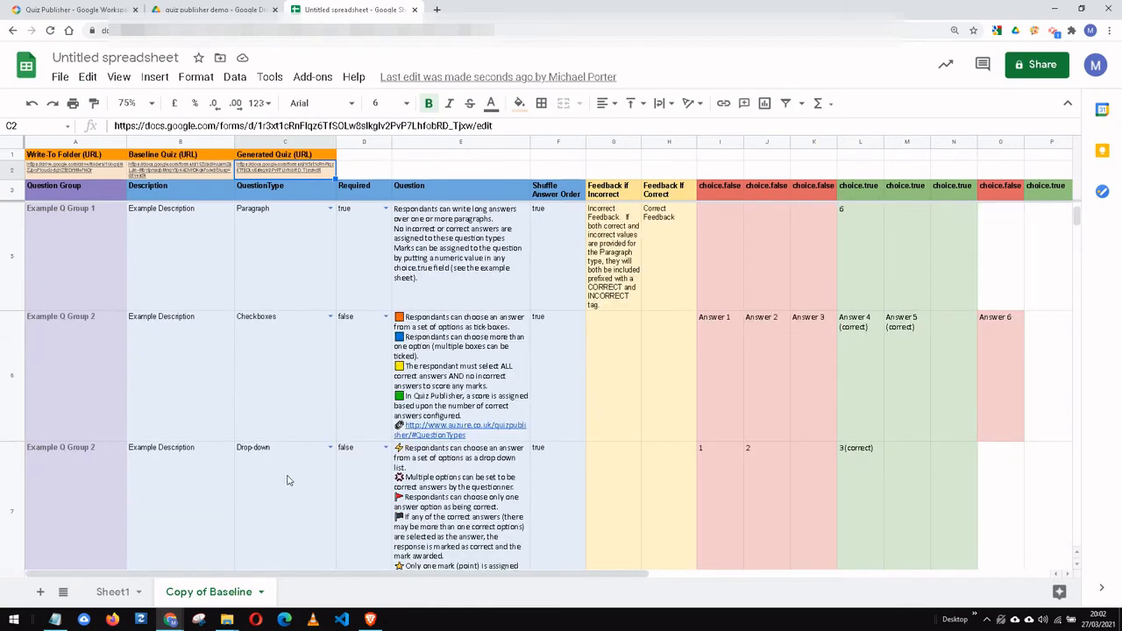
left_click(285, 479)
scroll(346, 311, "up", 1)
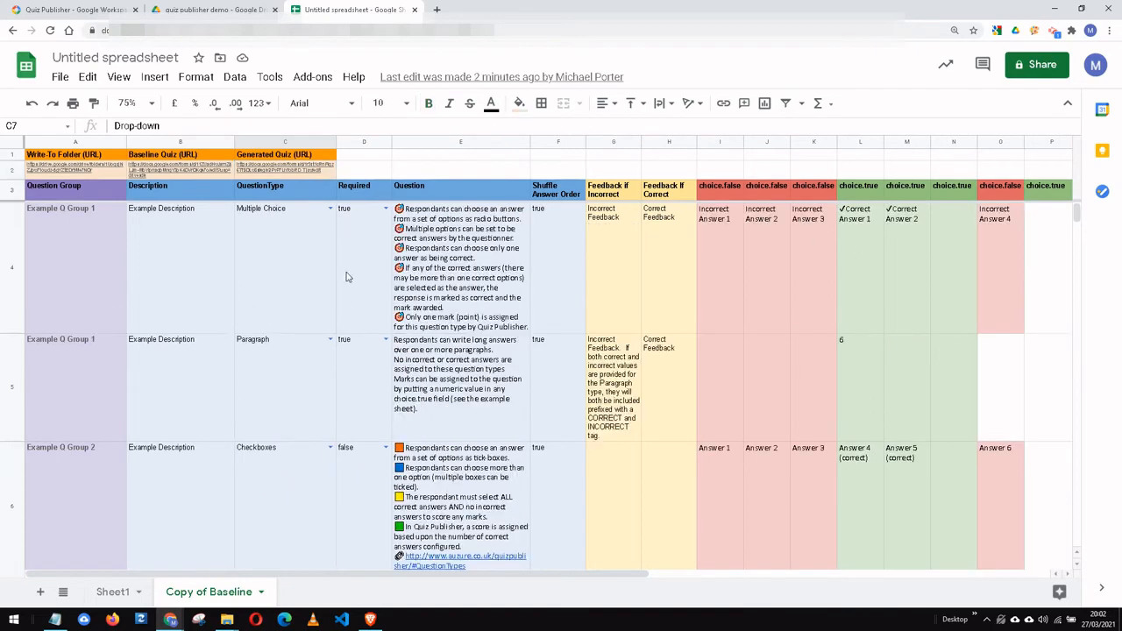
left_click(290, 265)
left_click(275, 469)
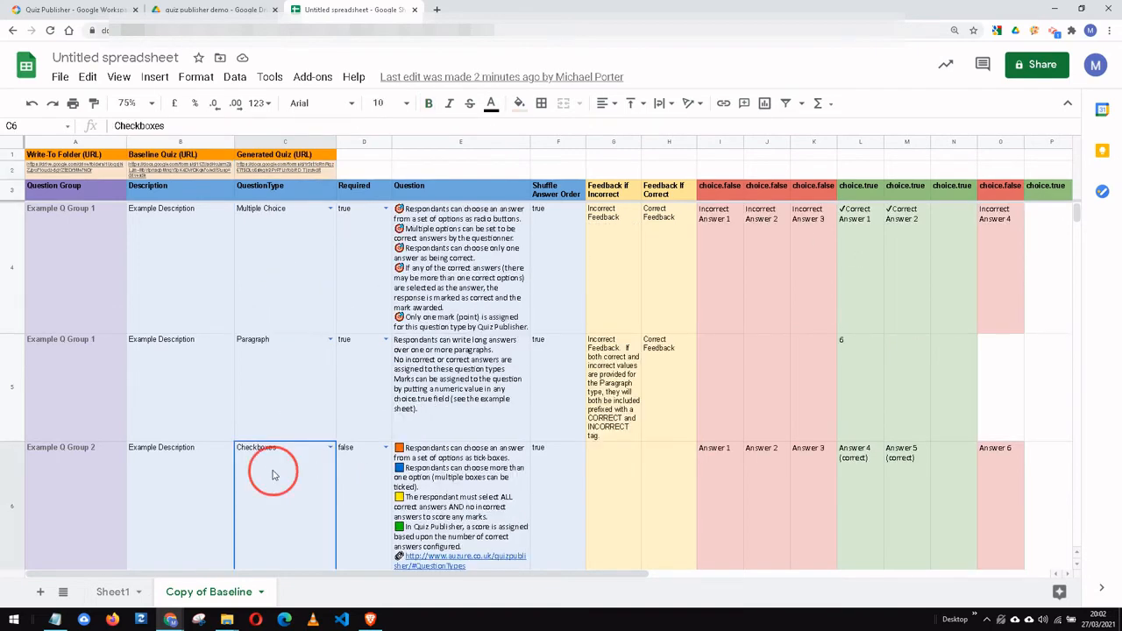
scroll(276, 473, "down", 1)
left_click(274, 471)
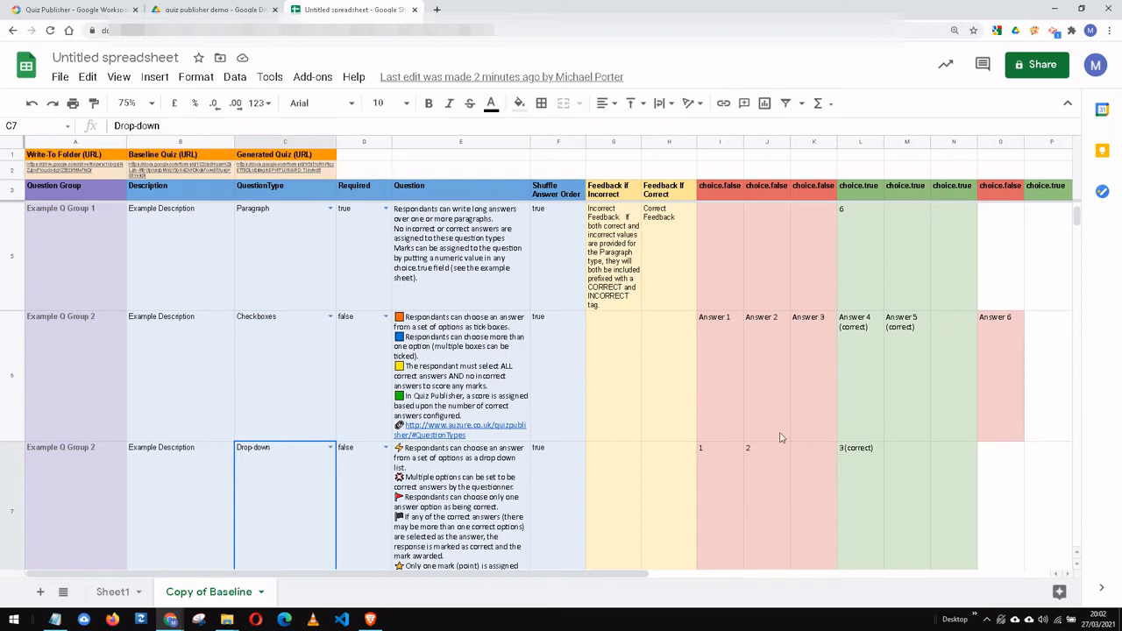
scroll(695, 438, "up", 1)
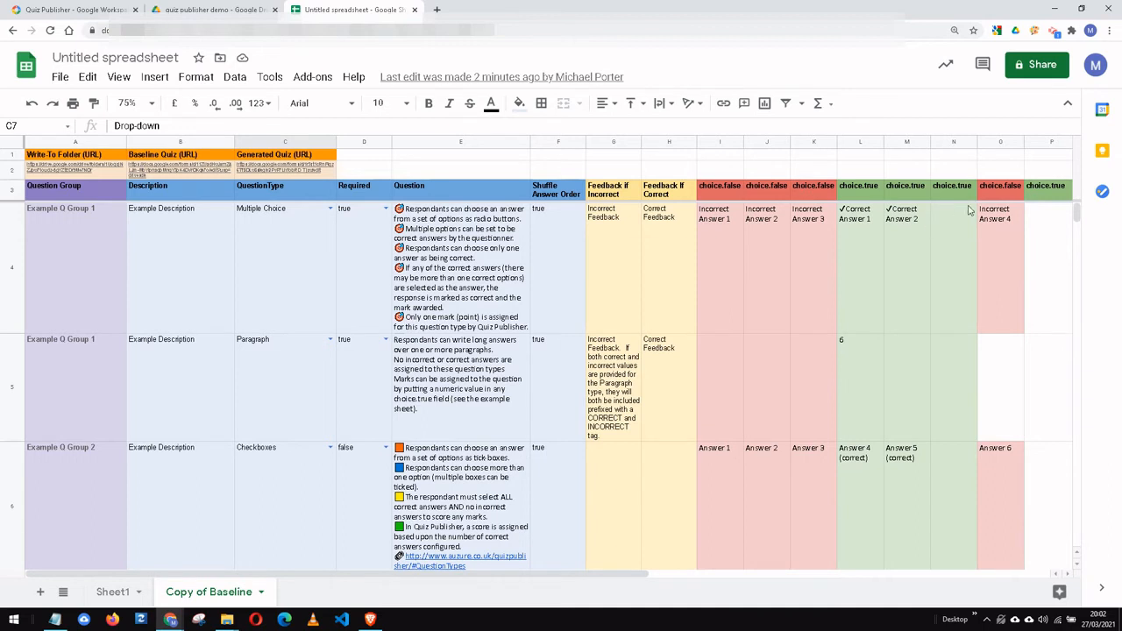
Step: Examine the correct answers of the Multiple Choice example in row 4 and the answer choices of the Checkboxes example in row 6
left_click_drag(851, 263, 902, 252)
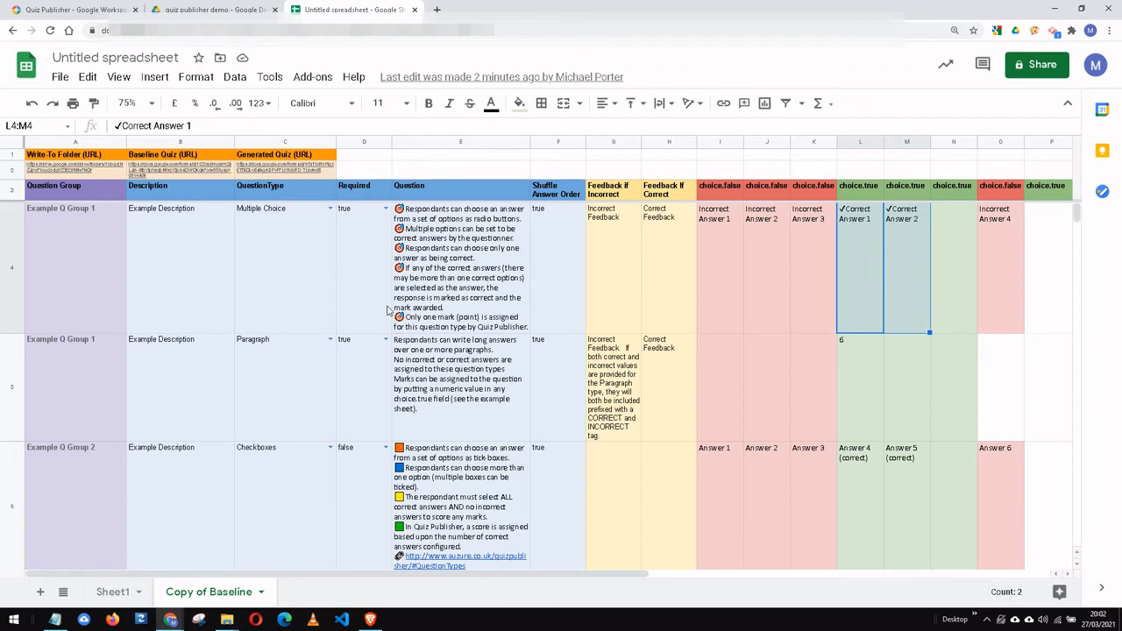
scroll(386, 311, "down", 1)
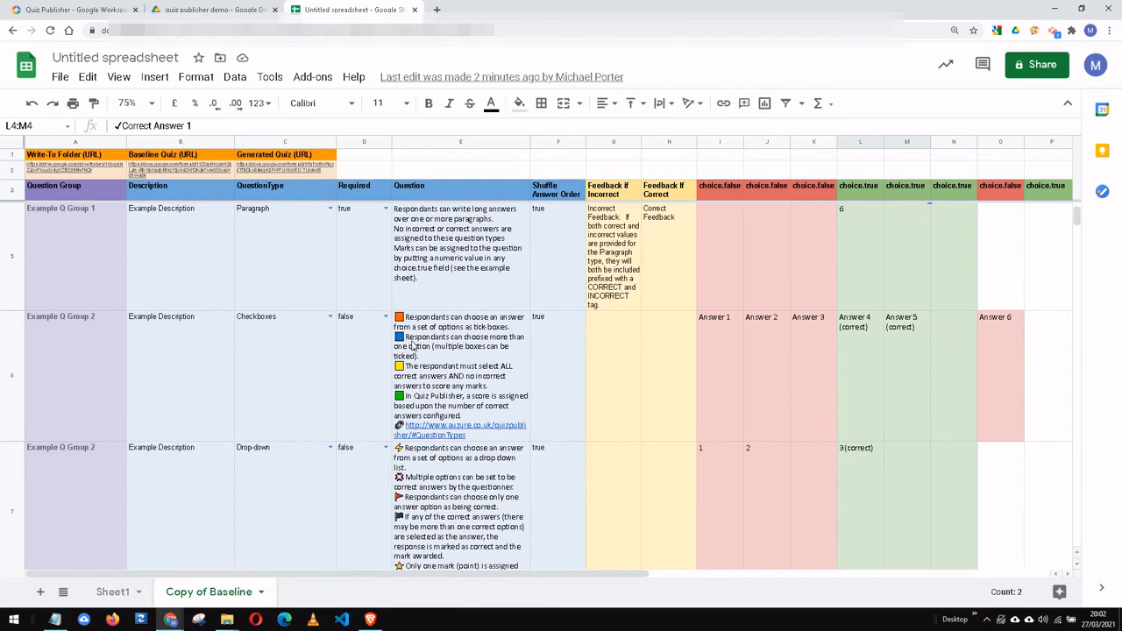
left_click(283, 362)
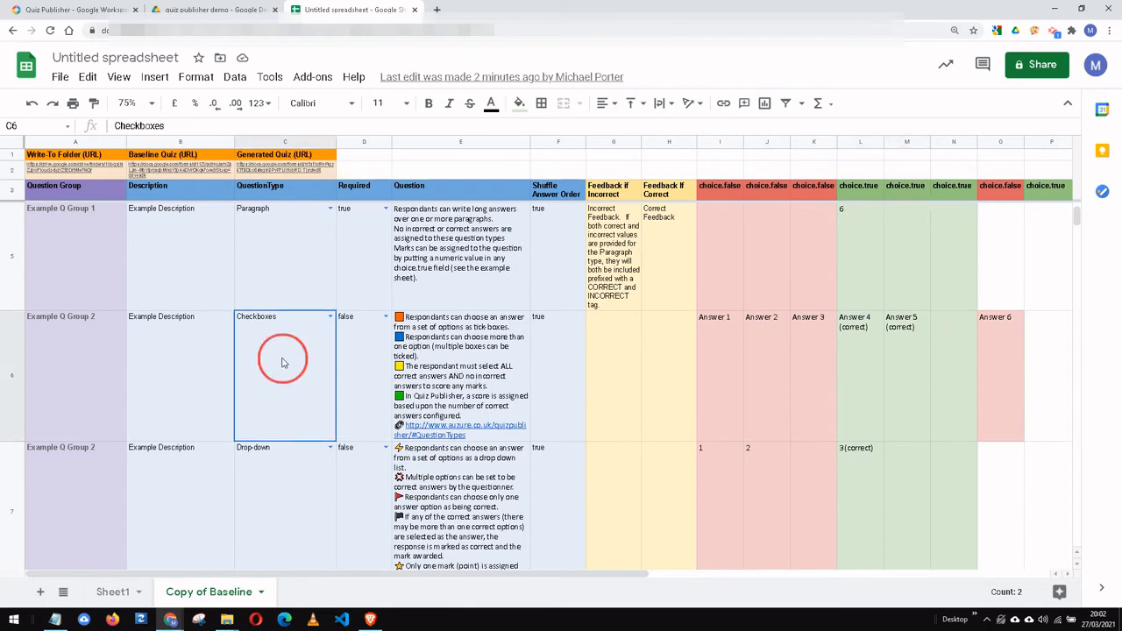
left_click_drag(712, 357, 922, 367)
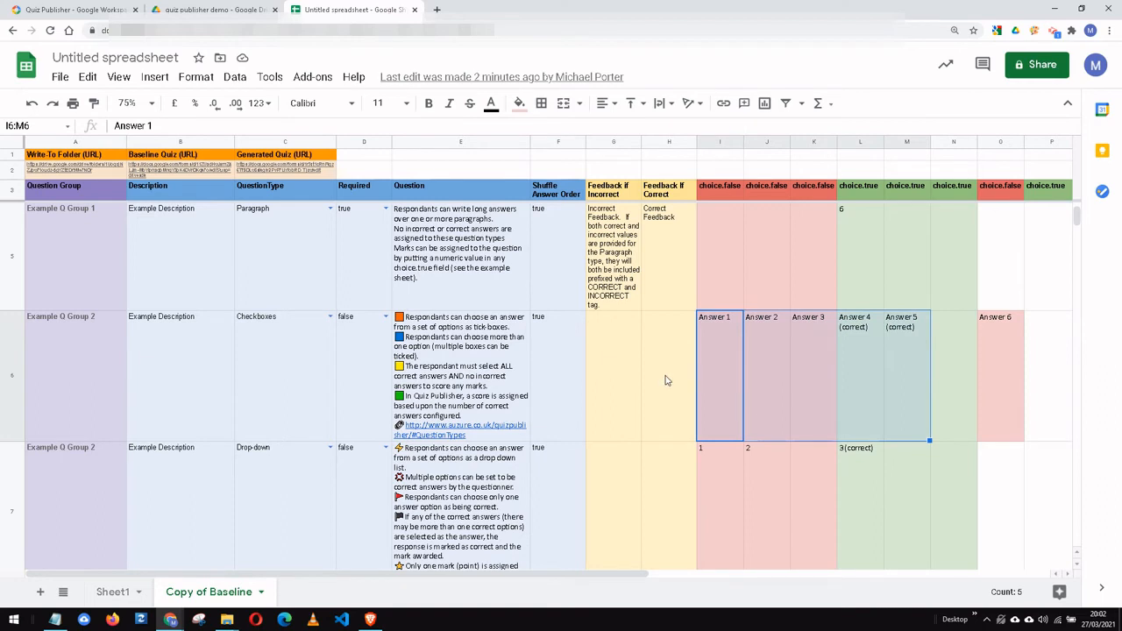
Step: Examine the Paragraph example in row 5, including its mark in the choice.true column and its incorrect and correct feedback
scroll(668, 379, "up", 1)
left_click(283, 403)
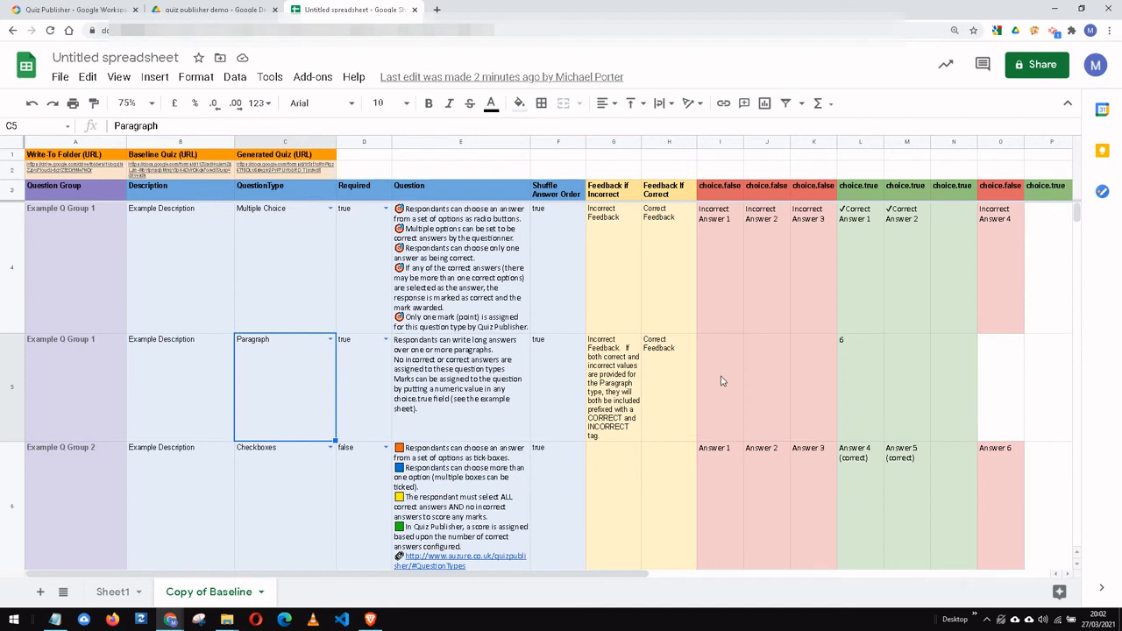
left_click(857, 370)
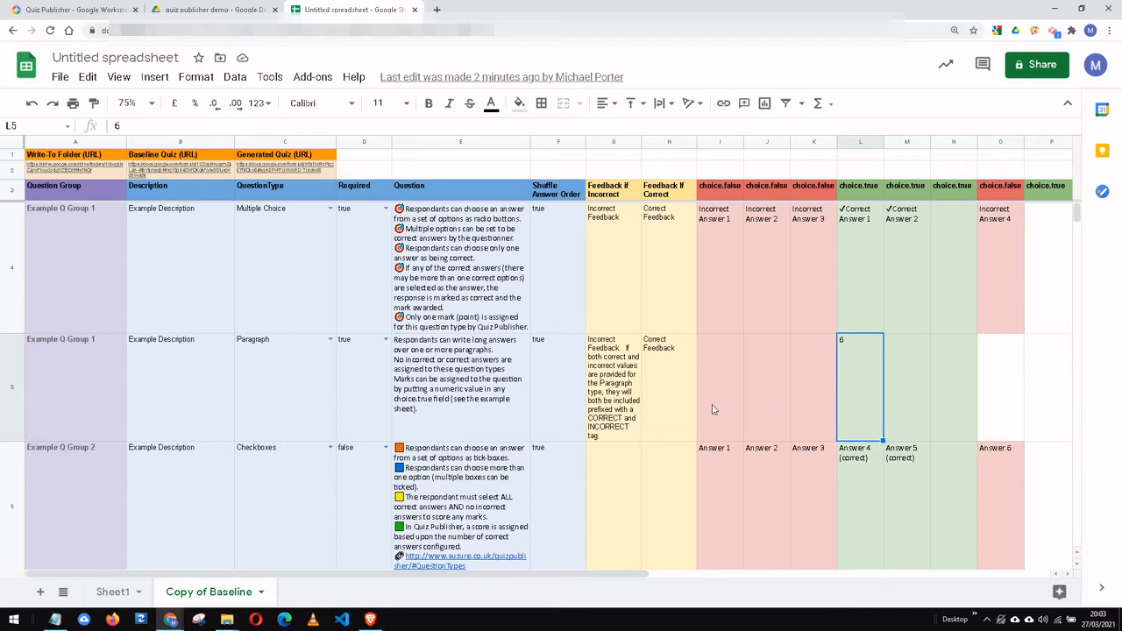
left_click(620, 386)
left_click(673, 384)
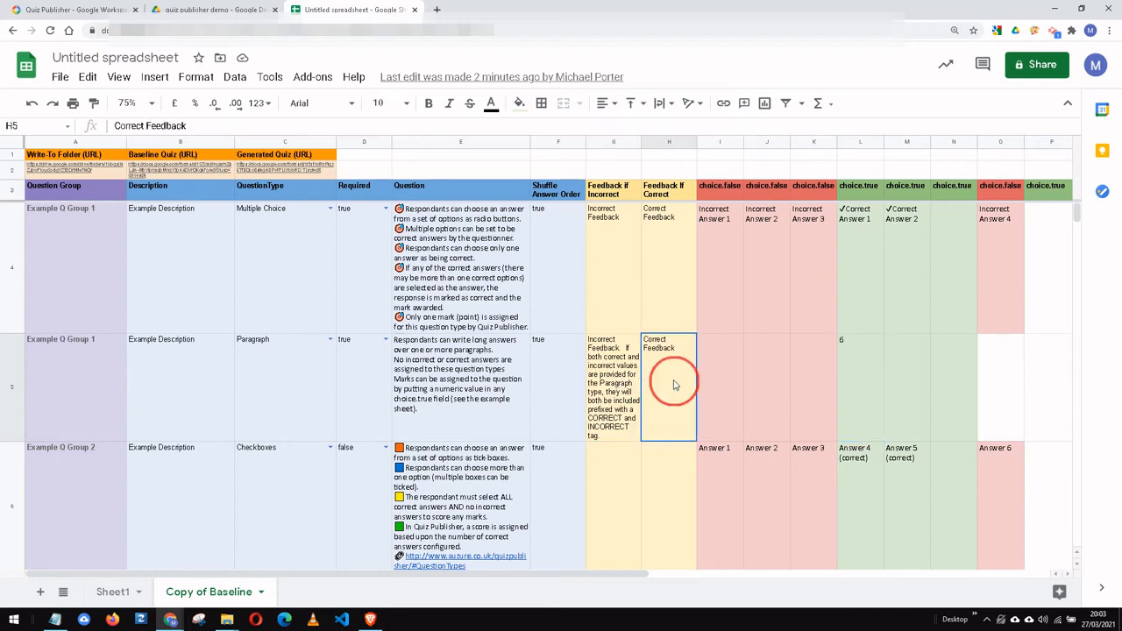
left_click_drag(610, 383, 662, 383)
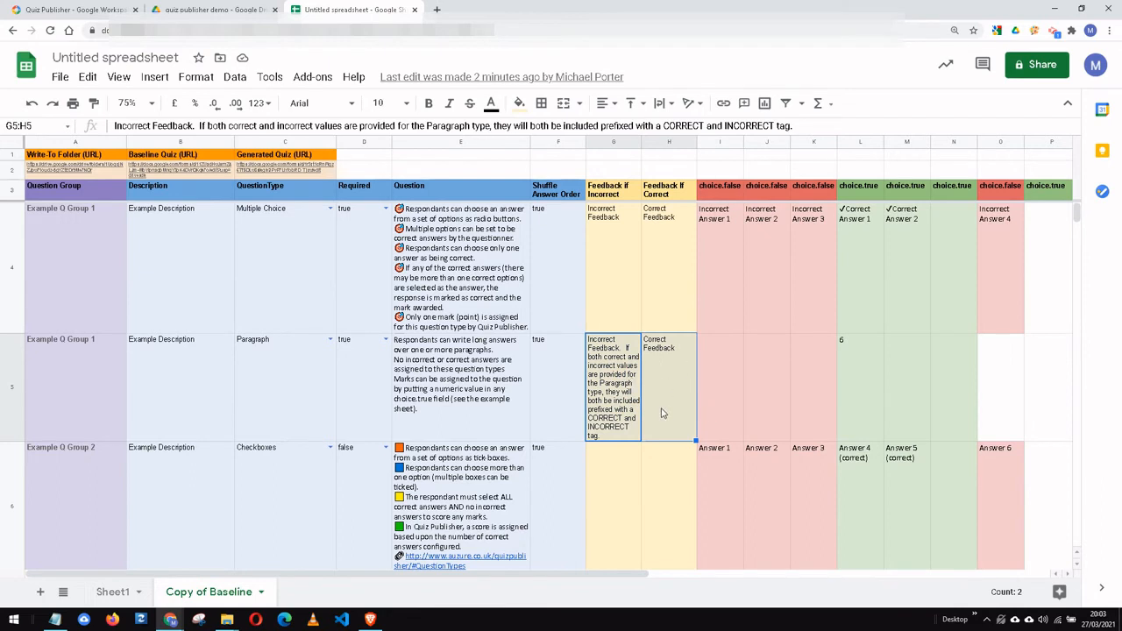
Step: Create a quiz named Para Demo from the Paragraph question in row 5 with Quiz Publisher
left_click(16, 407)
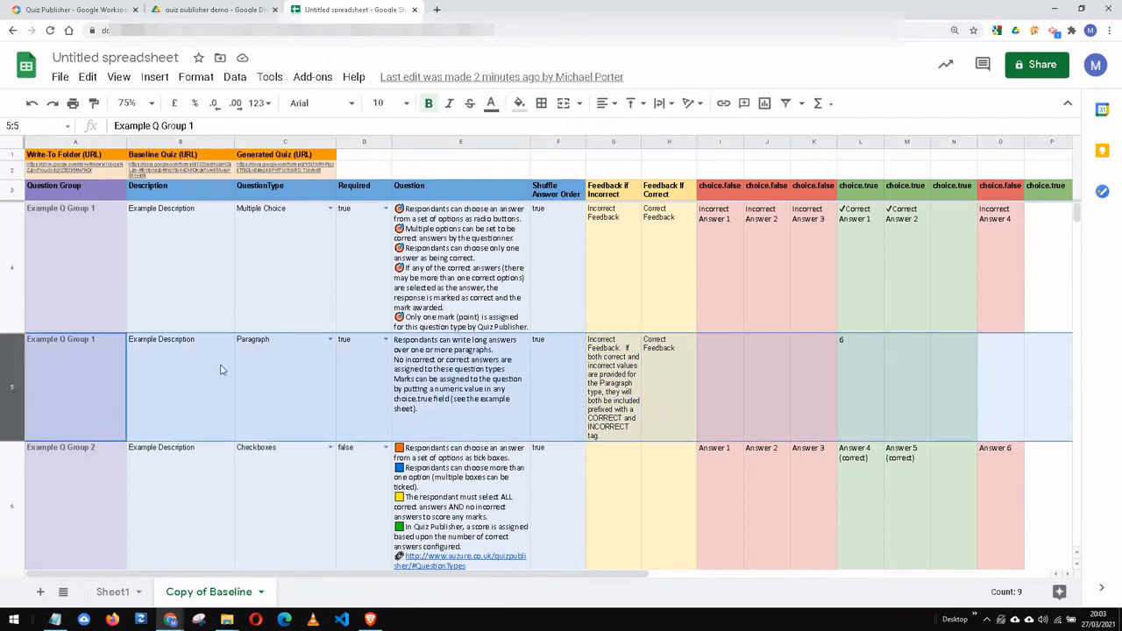
left_click(312, 76)
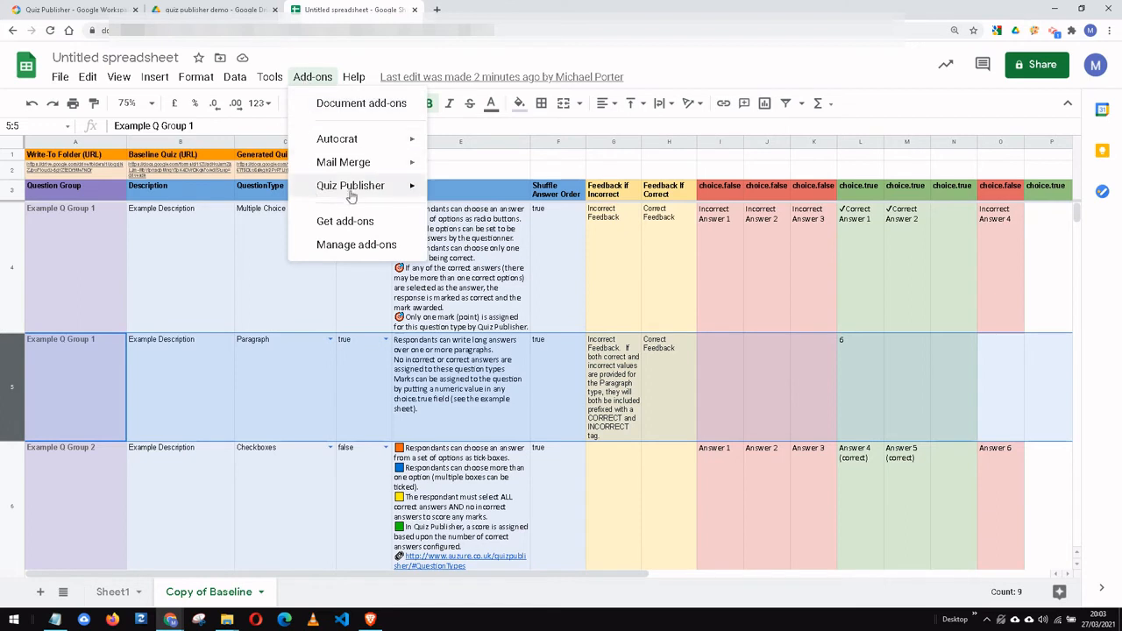
mouse_move(419, 188)
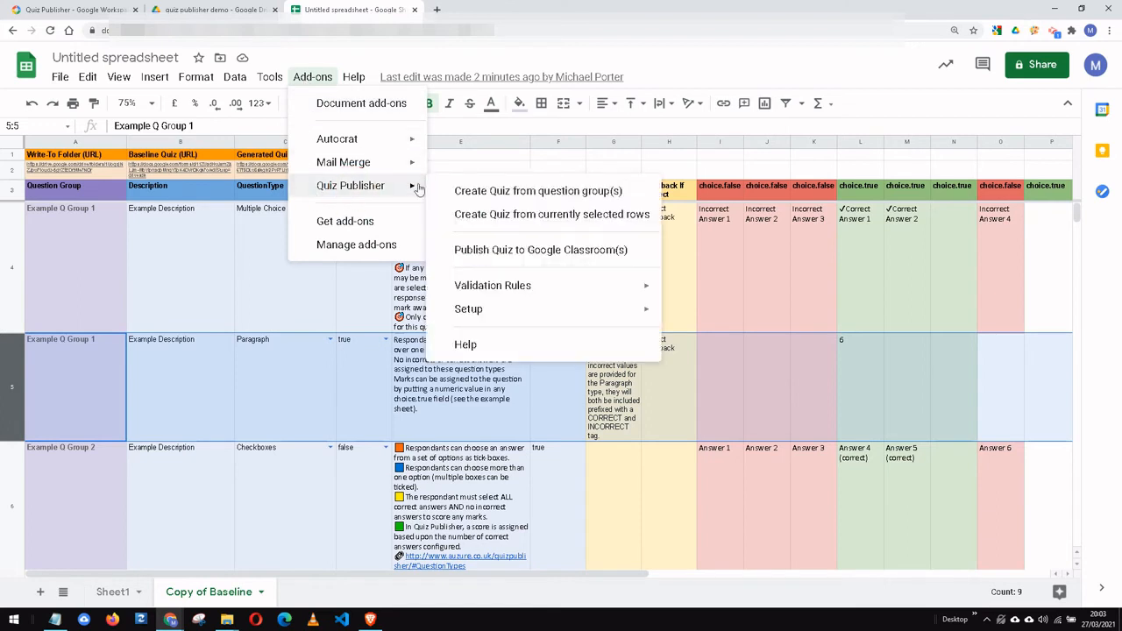
left_click(573, 217)
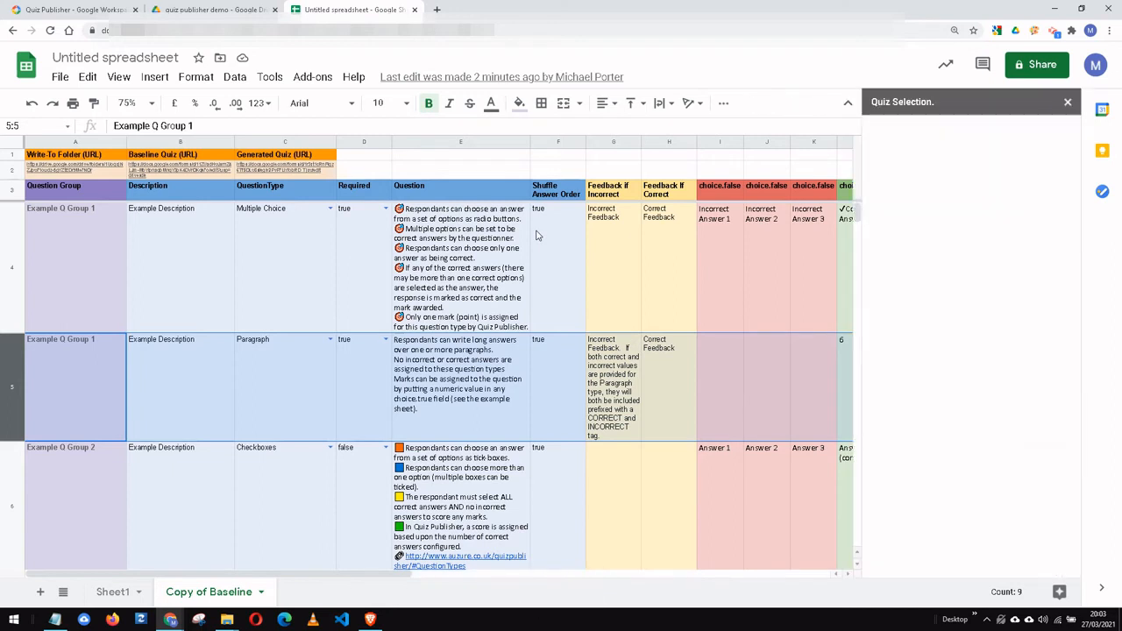
left_click(931, 165)
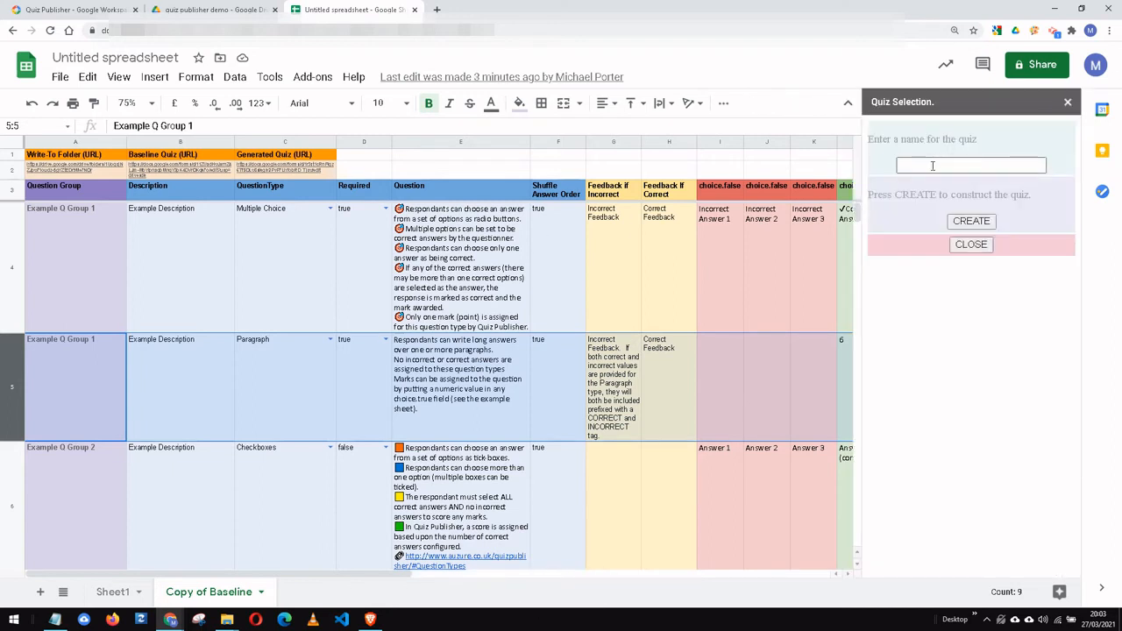
type("Para Demo")
left_click(987, 223)
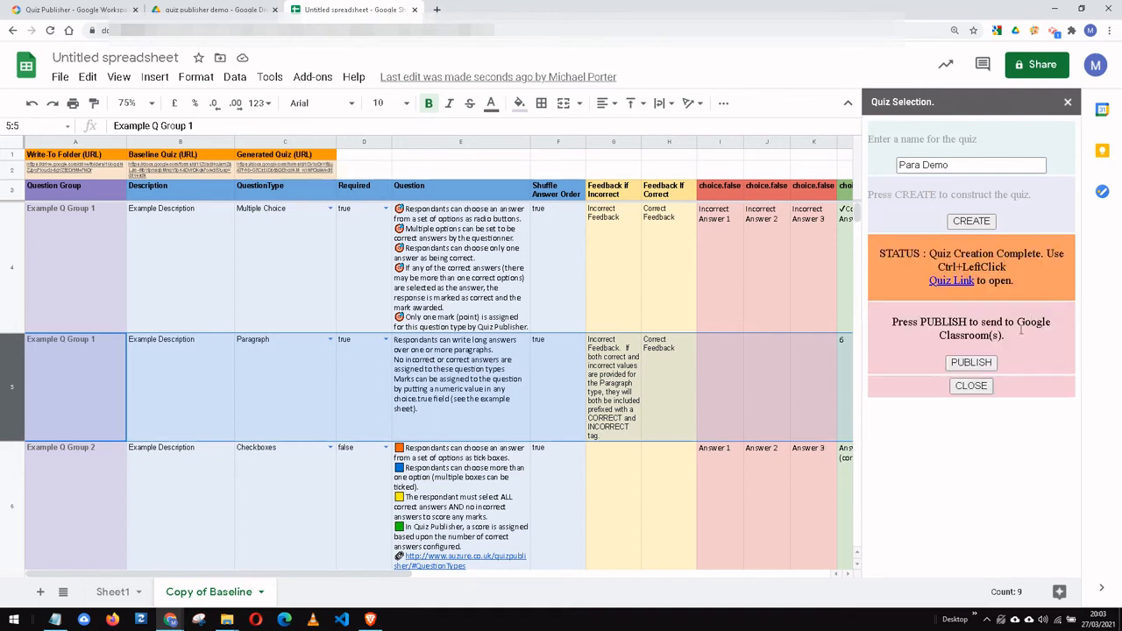
Step: Open the generated Para Demo quiz and examine the Paragraph question's points and its combined correct and incorrect feedback
left_click(951, 282, "ctrl")
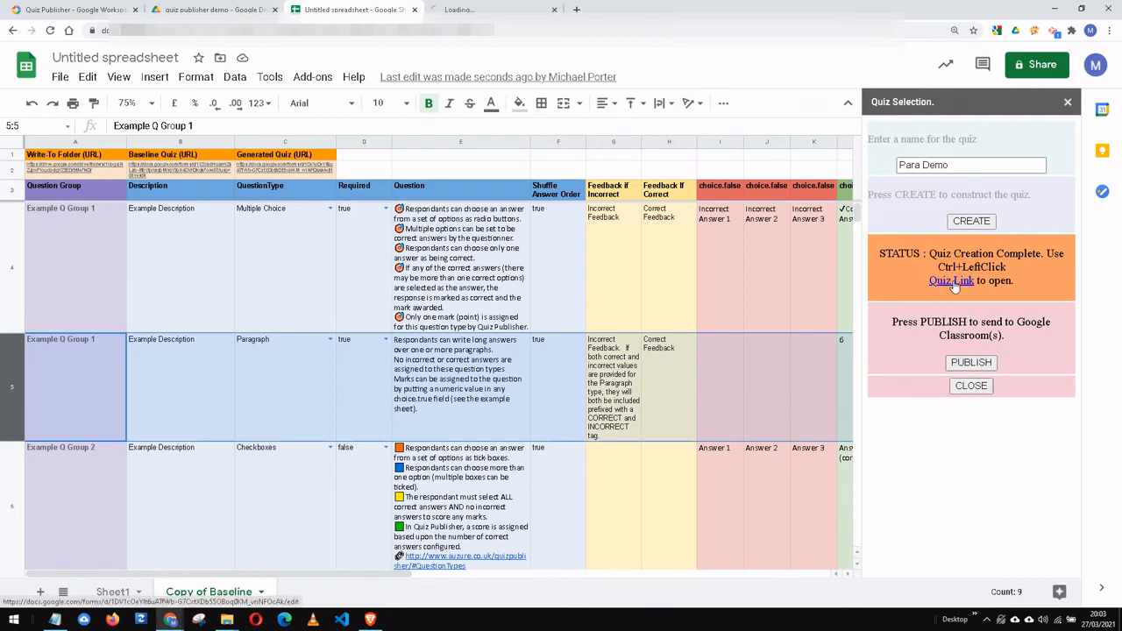
left_click(462, 11)
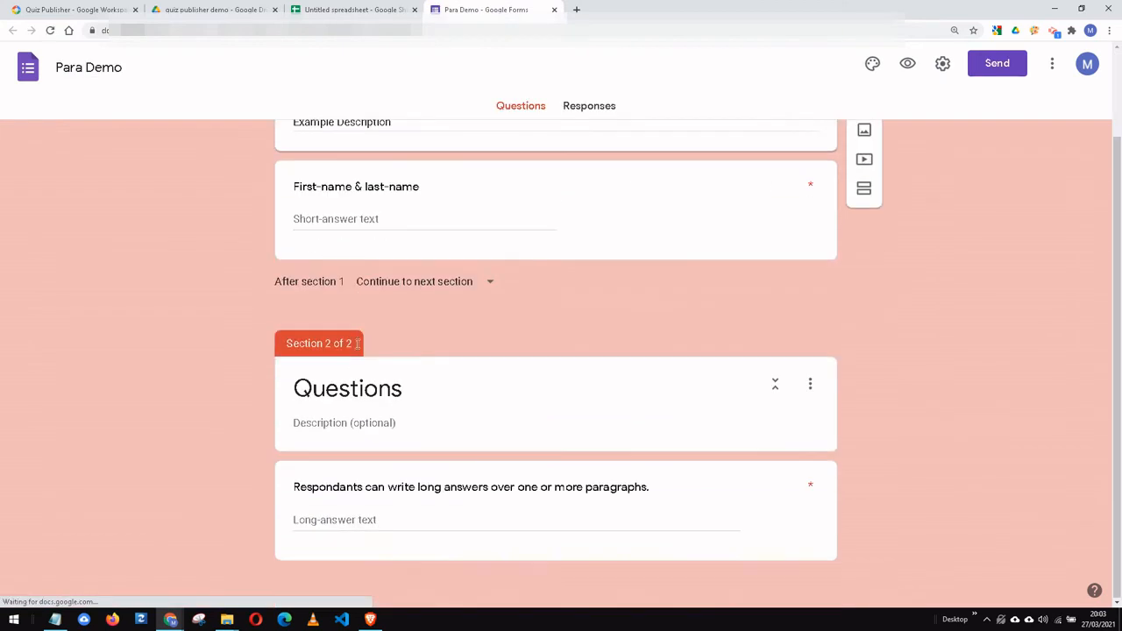
scroll(319, 298, "down", 1)
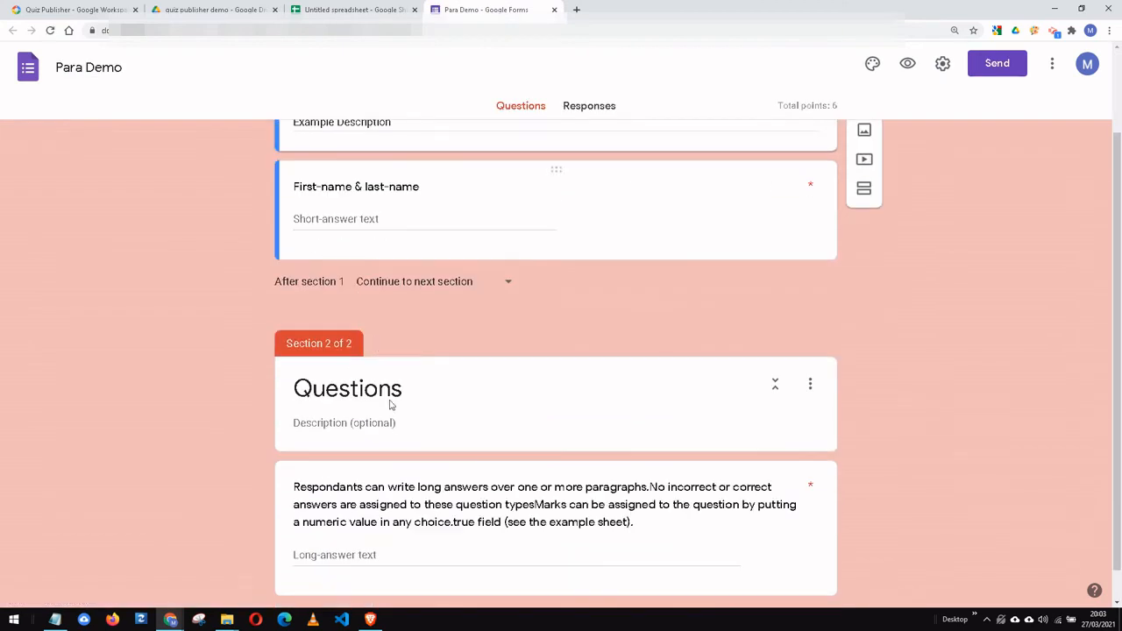
left_click(420, 502)
scroll(1051, 326, "down", 1)
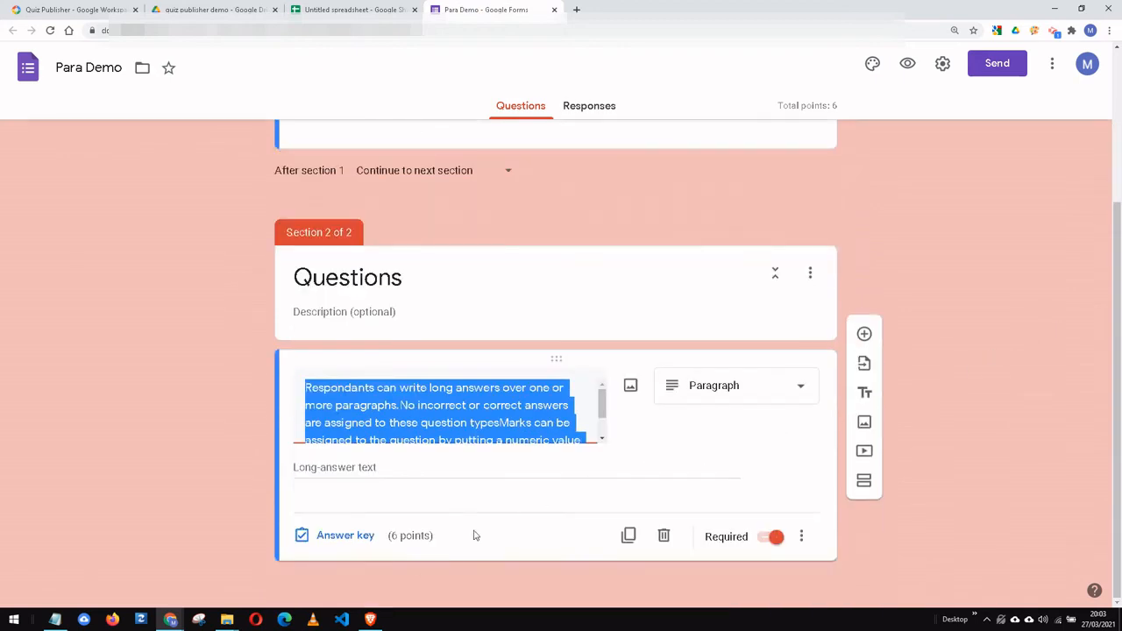
left_click(351, 535)
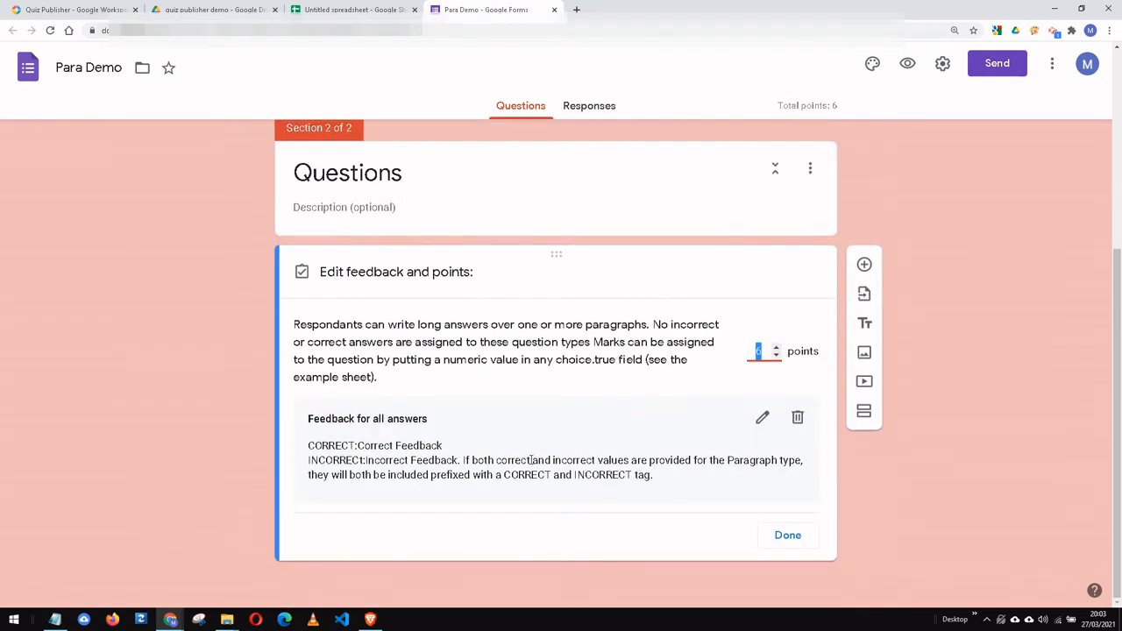
left_click_drag(310, 445, 386, 460)
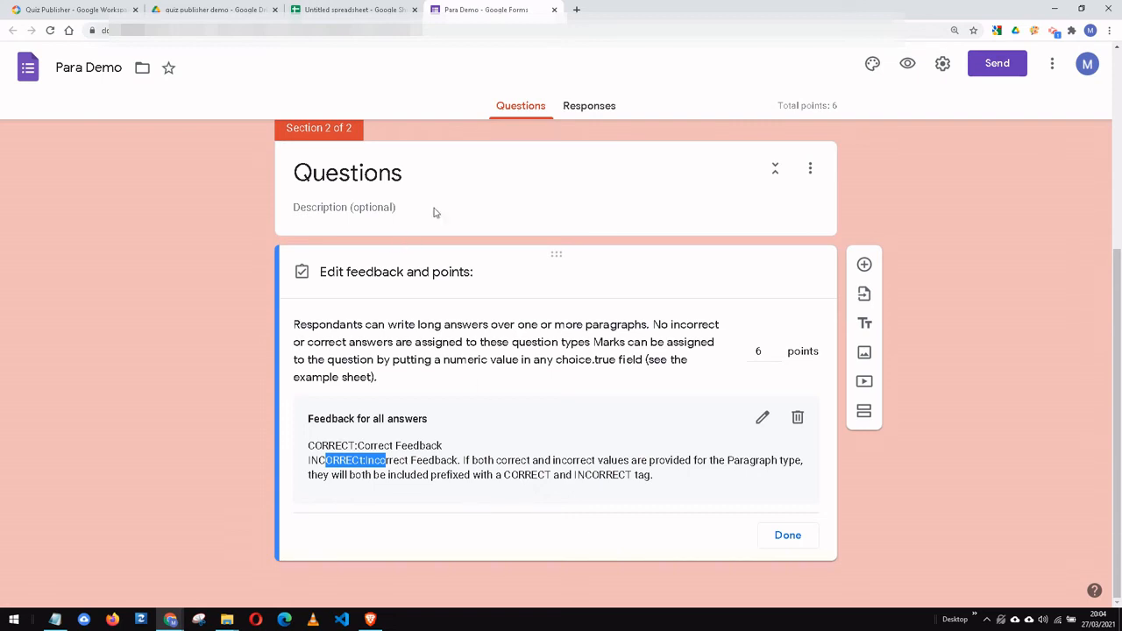
Step: Open the quiz publisher demo folder from the Write-To Folder link in A2 and review the baseline and generated quizzes stored there
left_click(237, 9)
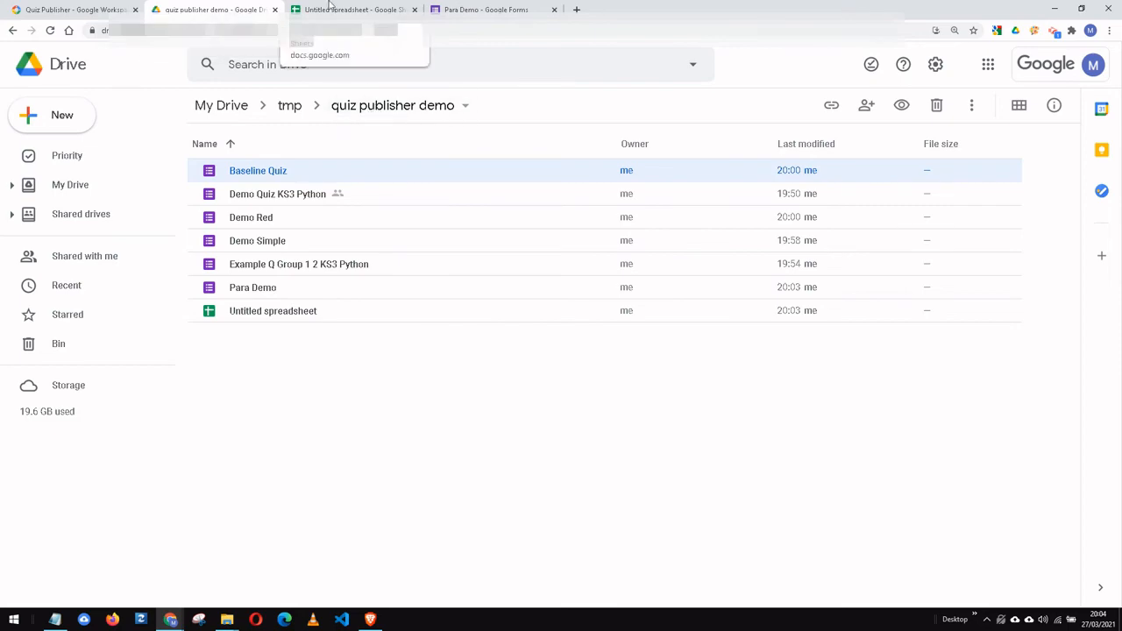
left_click(360, 8)
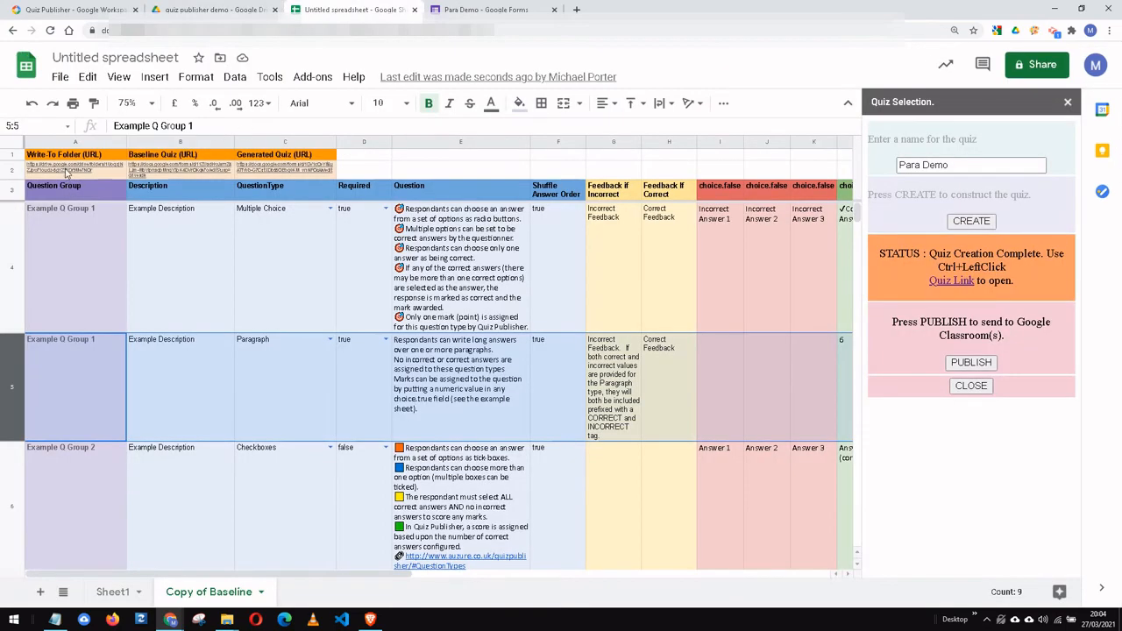
left_click(66, 171)
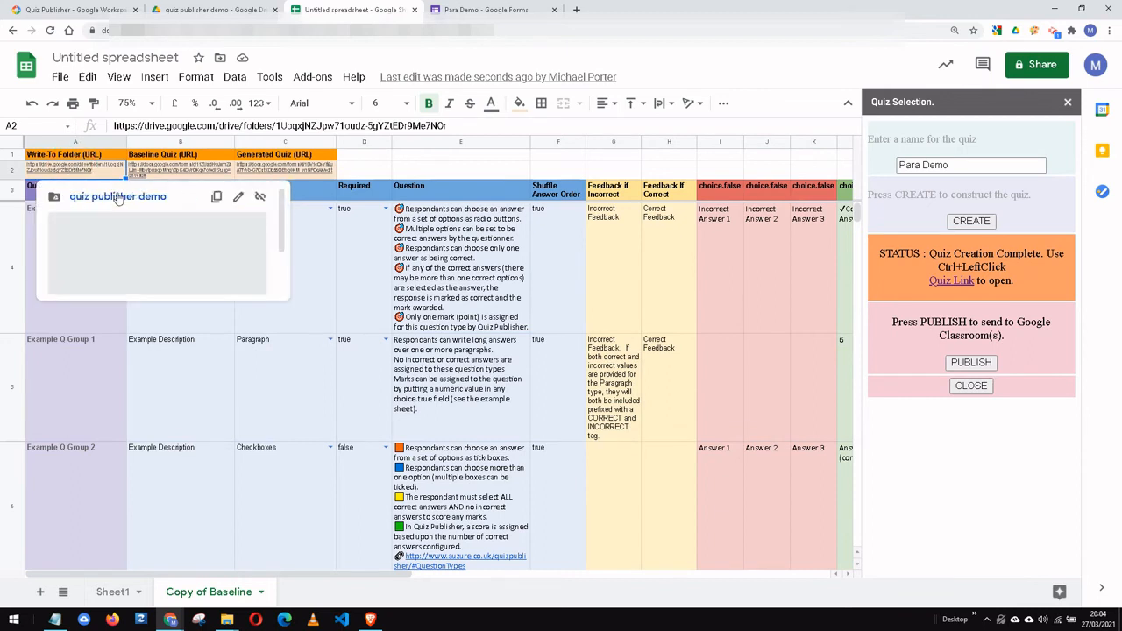
left_click(114, 198)
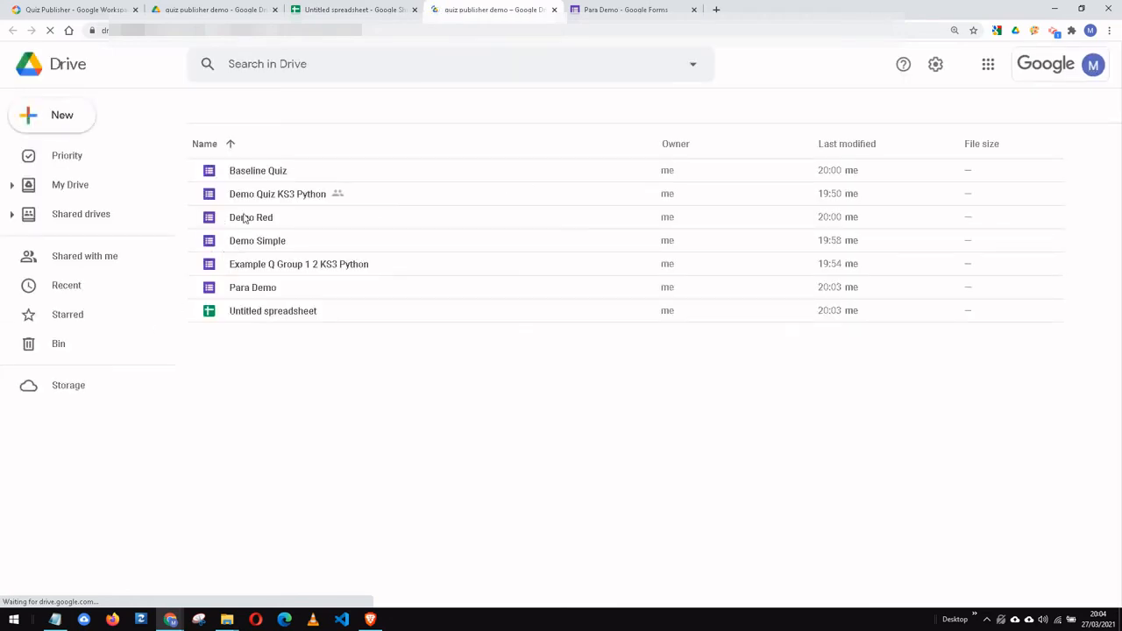
left_click(257, 173)
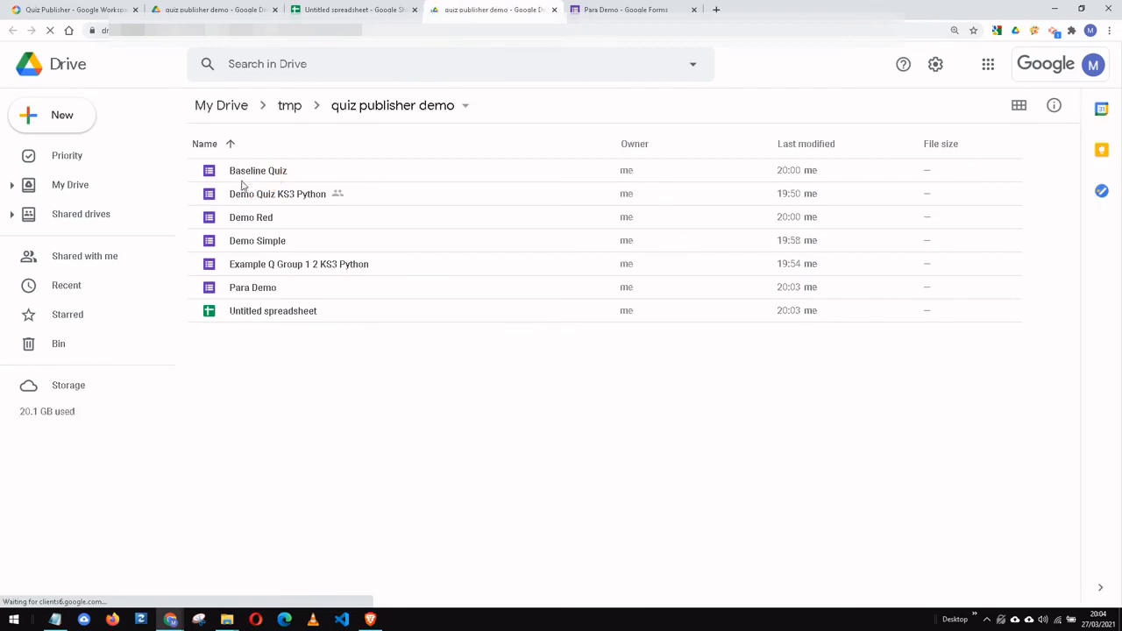
left_click(336, 174)
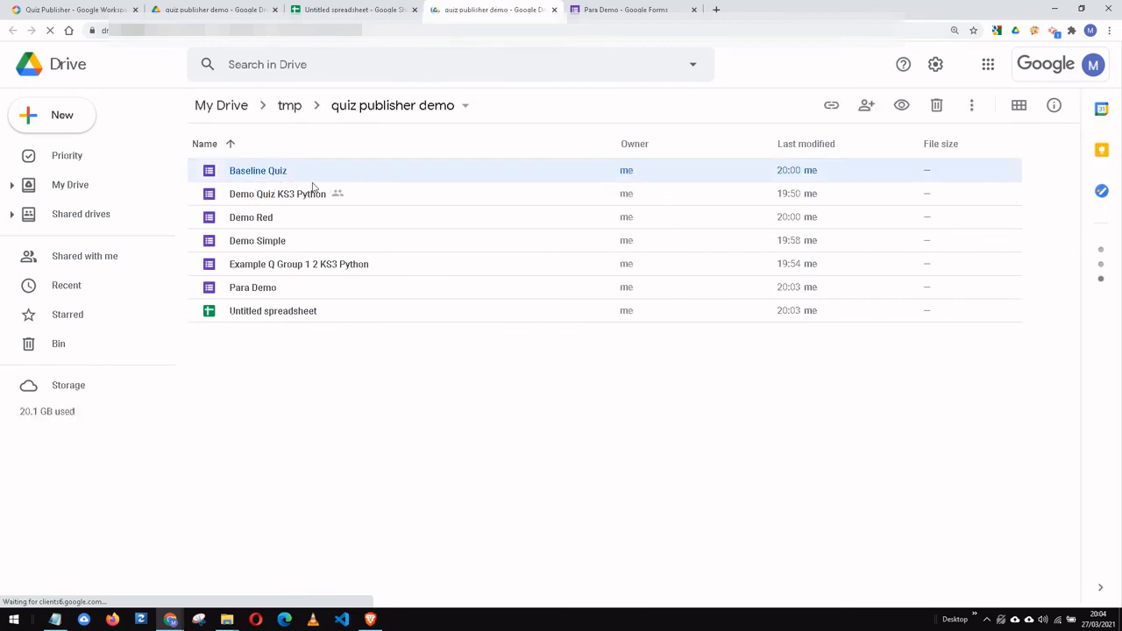
left_click(247, 203)
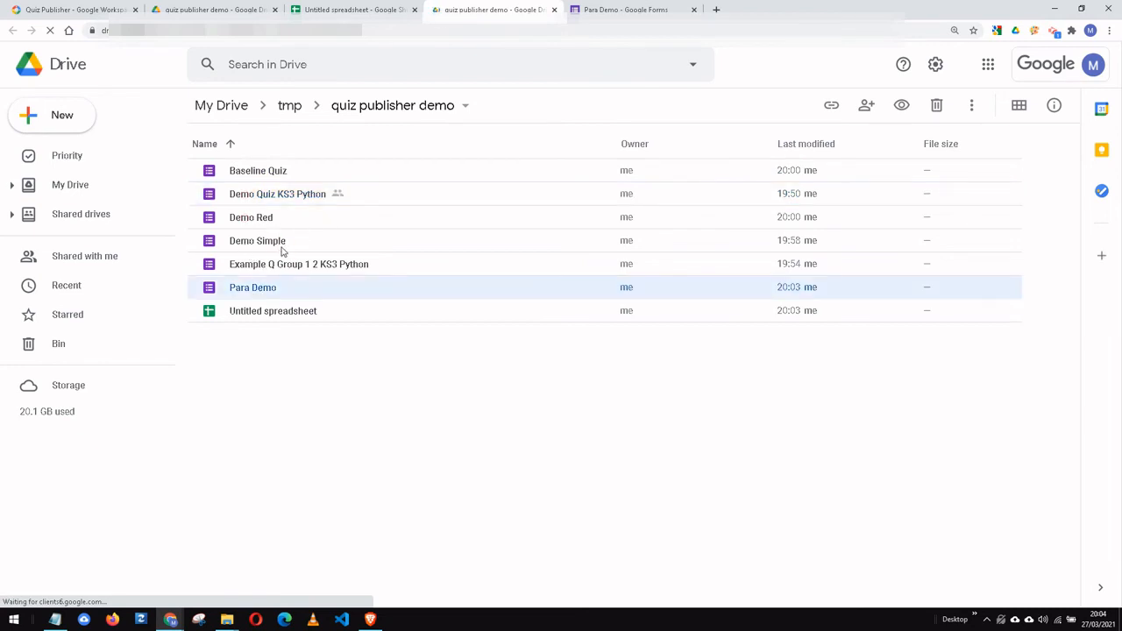
Step: Return to the spreadsheet and close the Quiz Selection sidebar
left_click(350, 9)
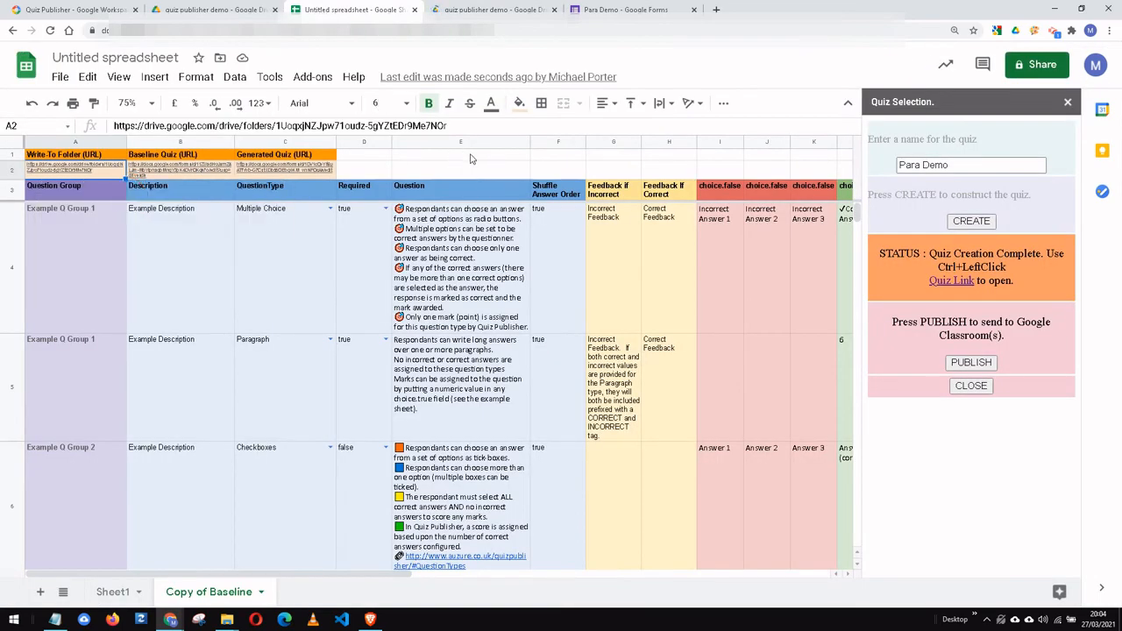
left_click(973, 388)
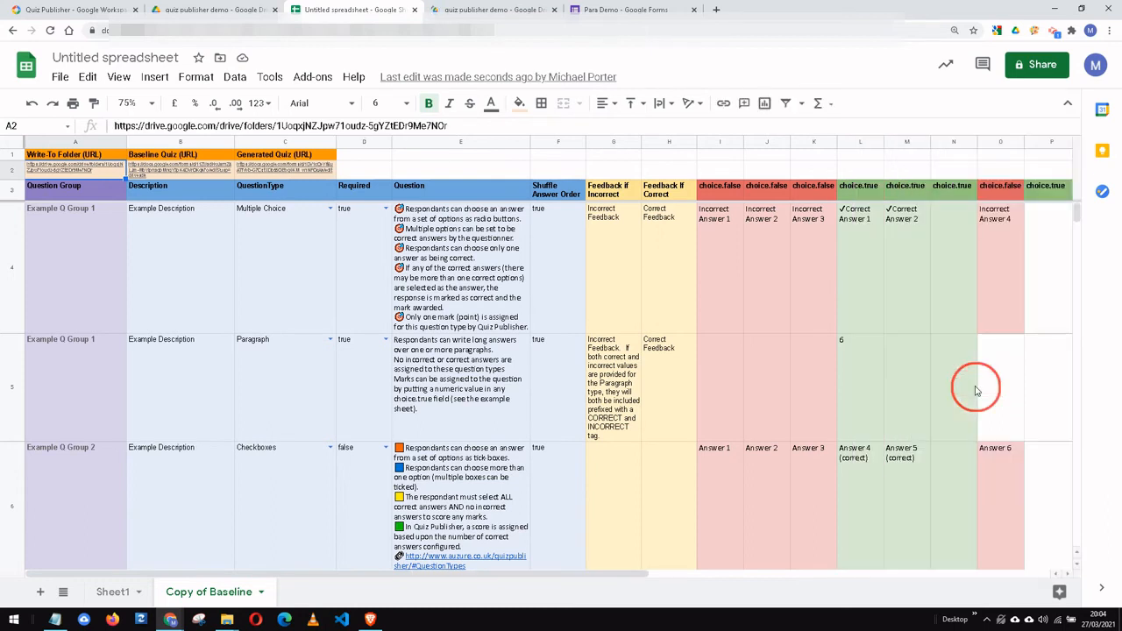
left_click(263, 282)
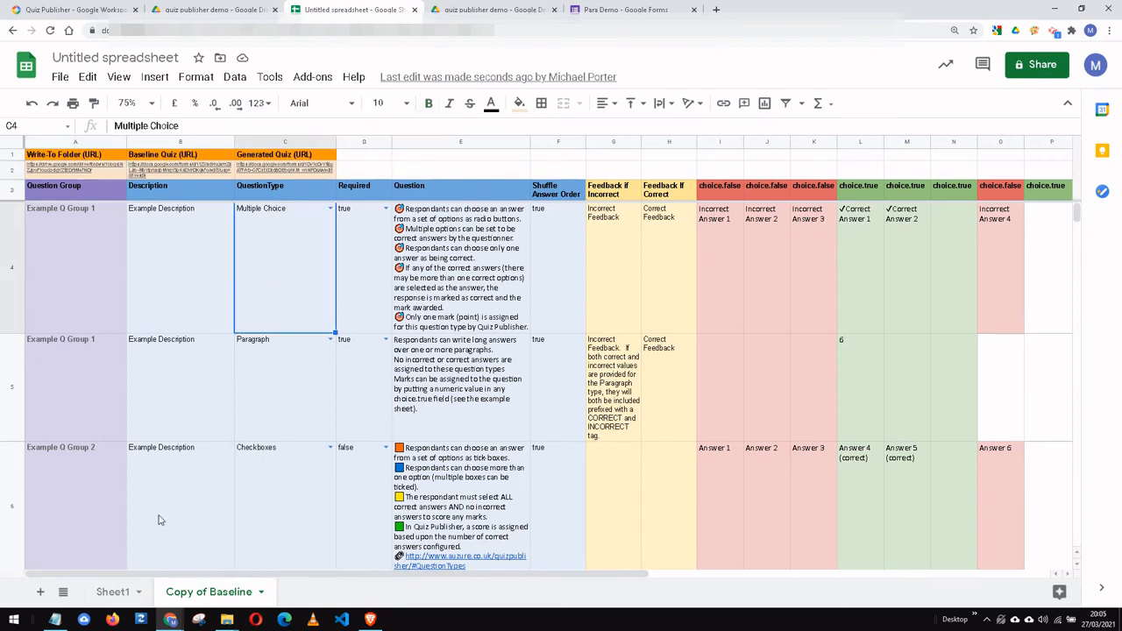
right_click(216, 593)
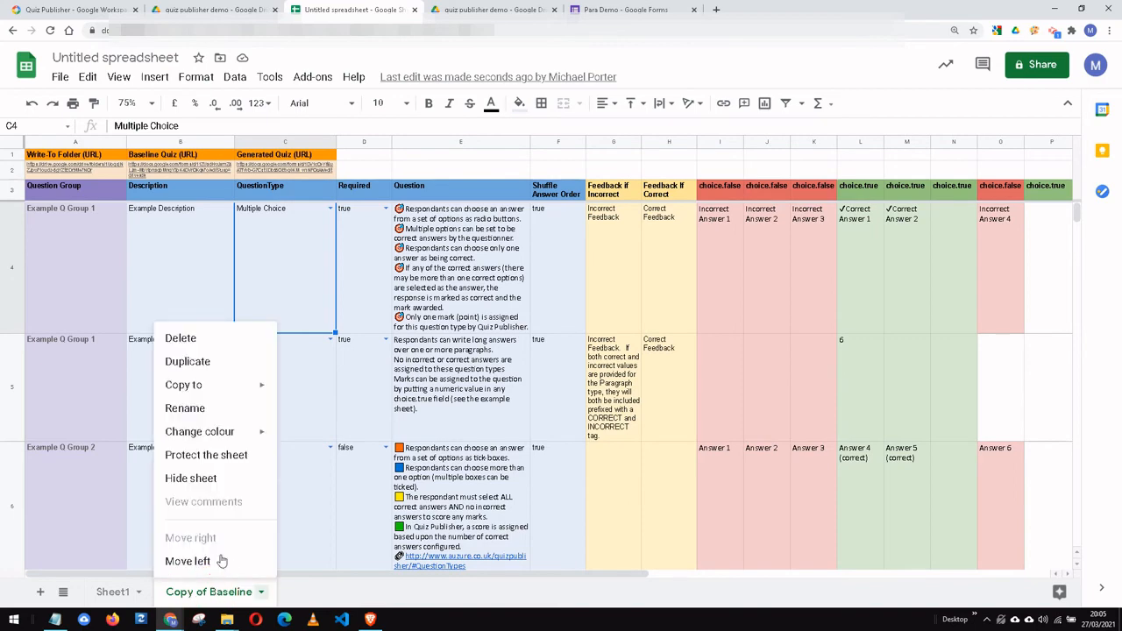
left_click(184, 340)
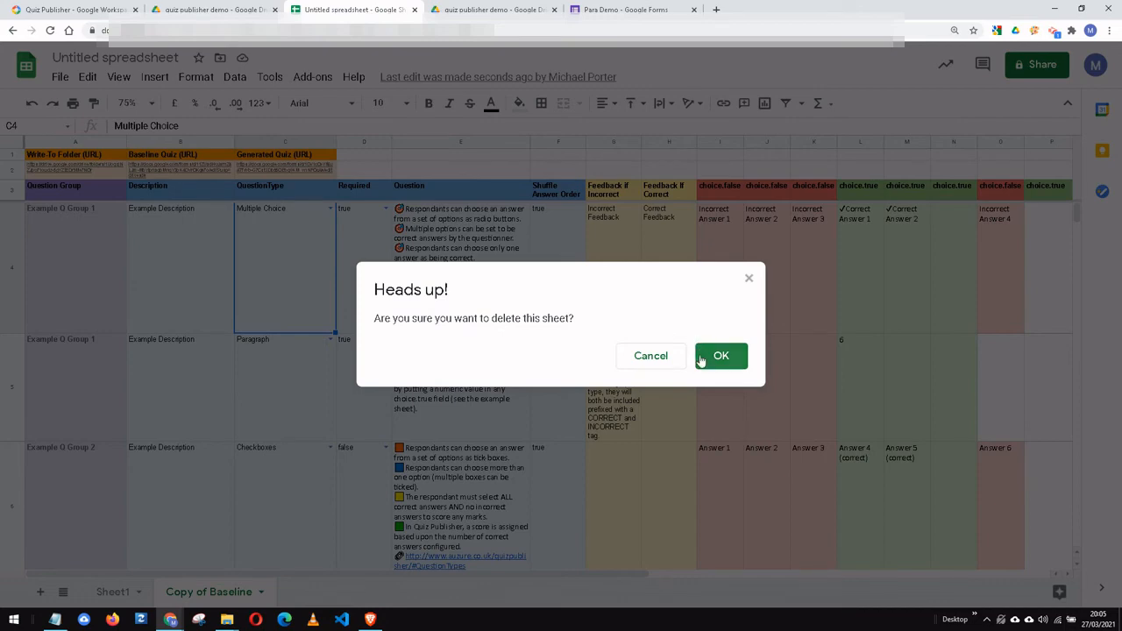
left_click(650, 362)
Step: Rename the Copy of Baseline sheet as Y7
right_click(200, 601)
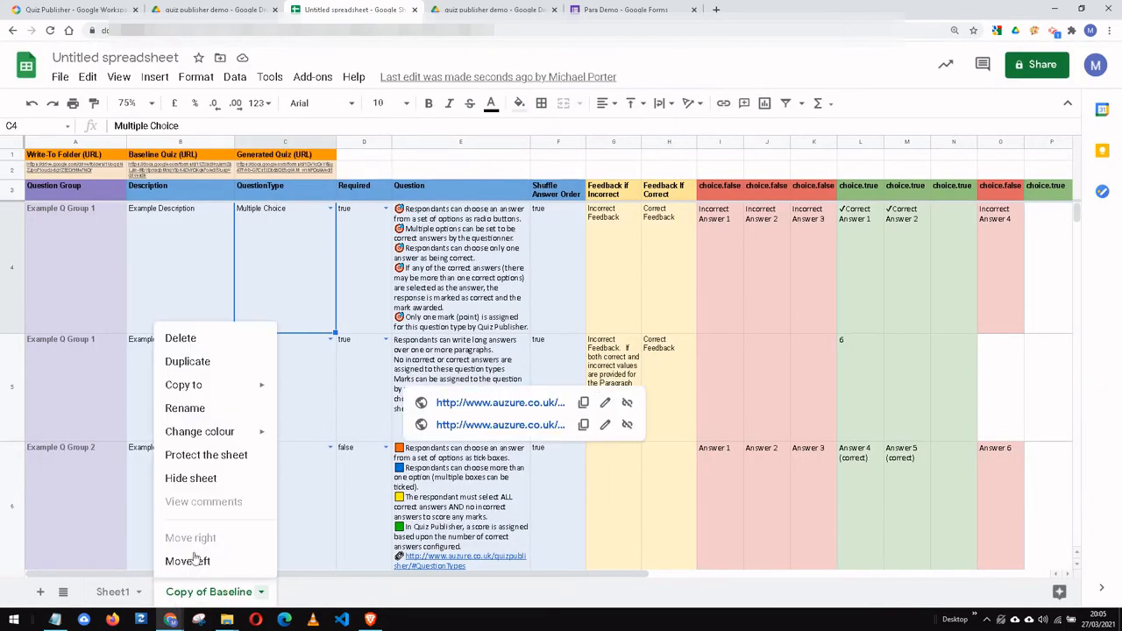
left_click(185, 409)
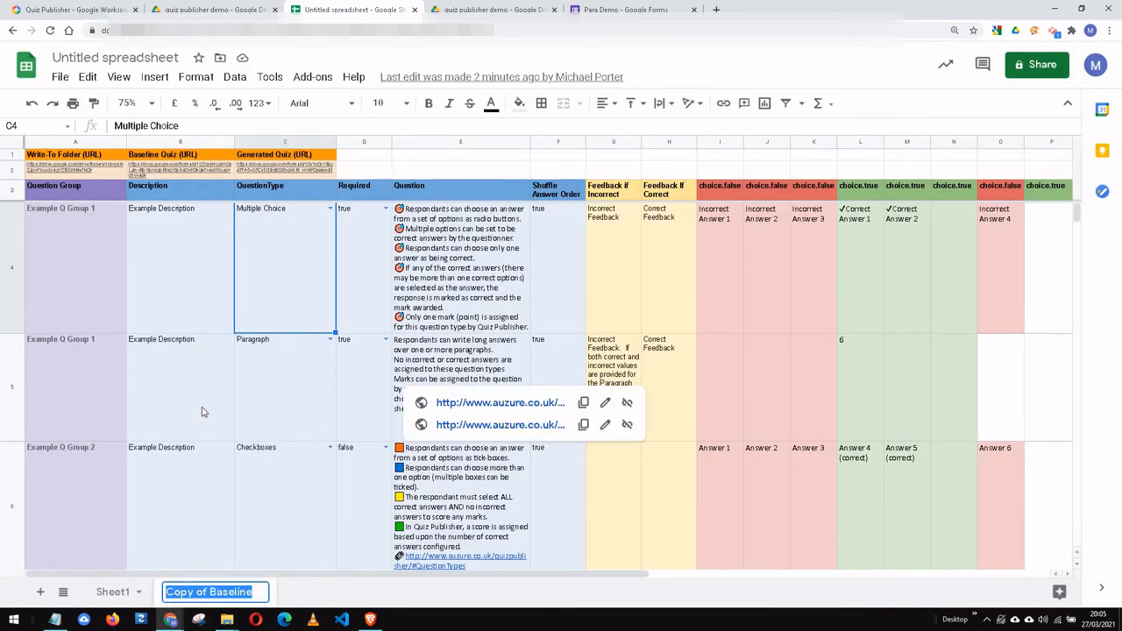
type("Y")
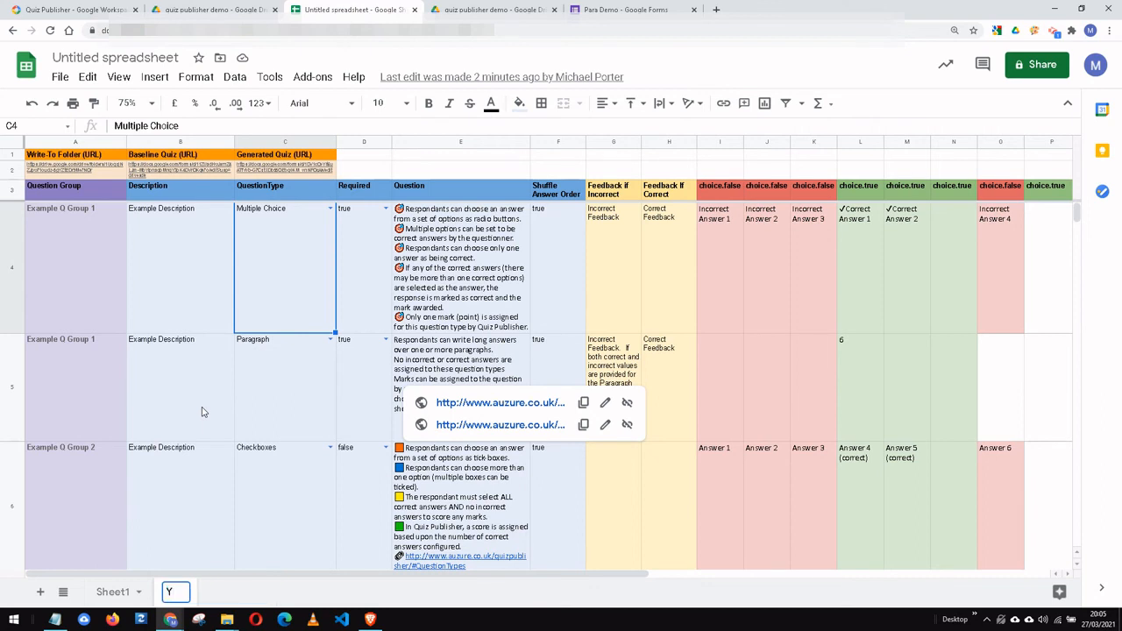
type("7")
key("Return")
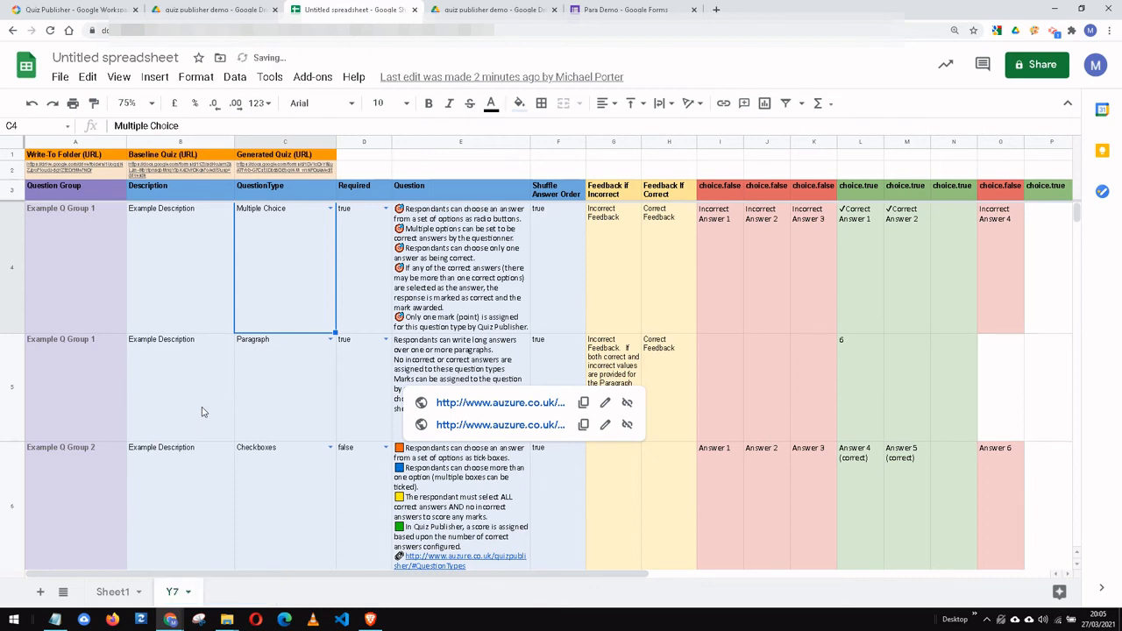
left_click(360, 590)
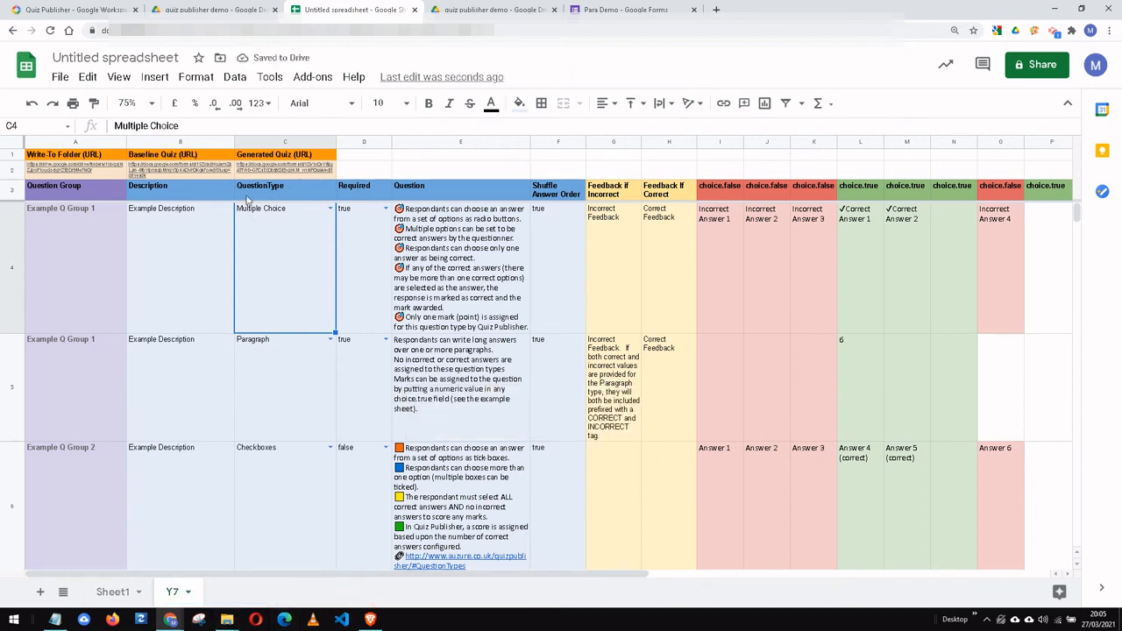
Step: Generate another baseline question sheet through Quiz Publisher's setup options
left_click(311, 77)
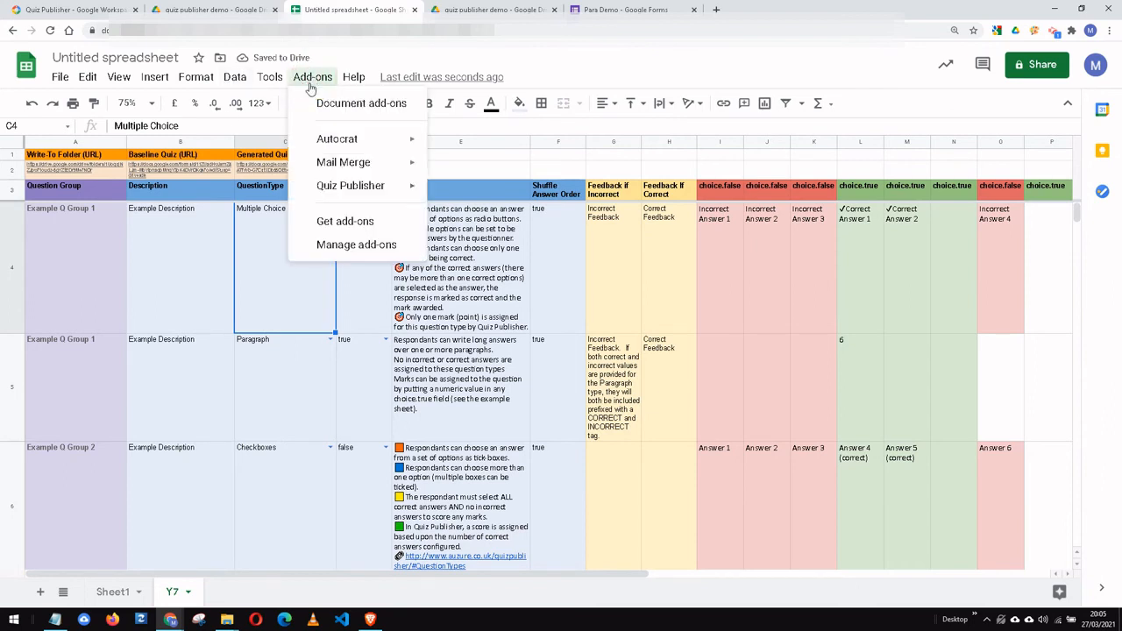
mouse_move(363, 186)
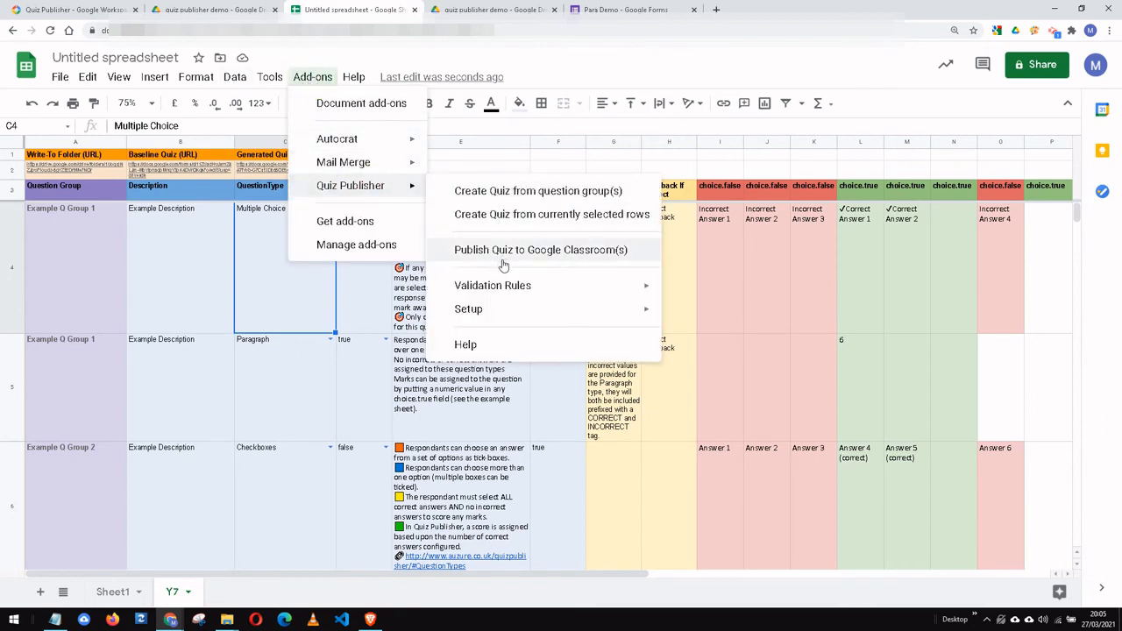
mouse_move(496, 312)
left_click(737, 314)
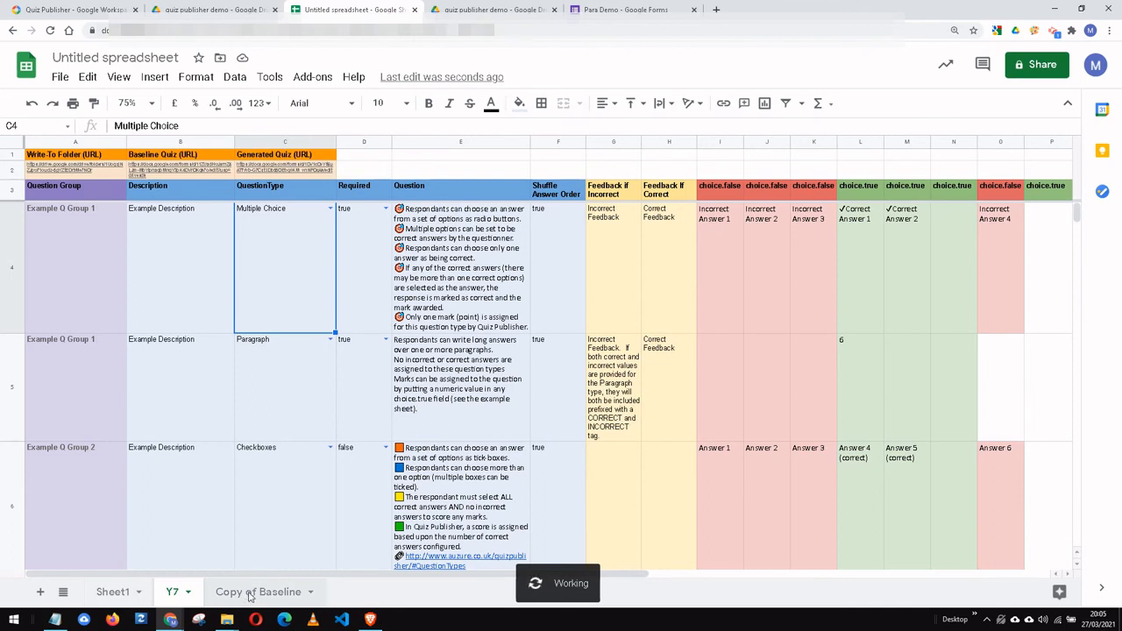
Step: Rename the newly added Copy of Baseline sheet as y8
left_click(250, 595)
right_click(250, 594)
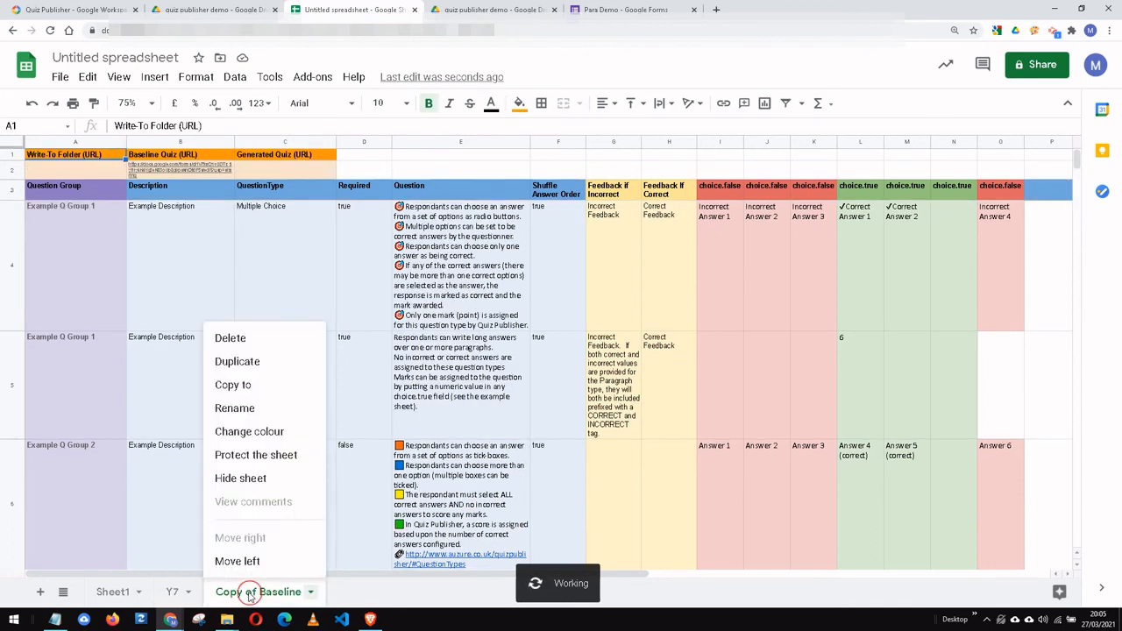
left_click(265, 408)
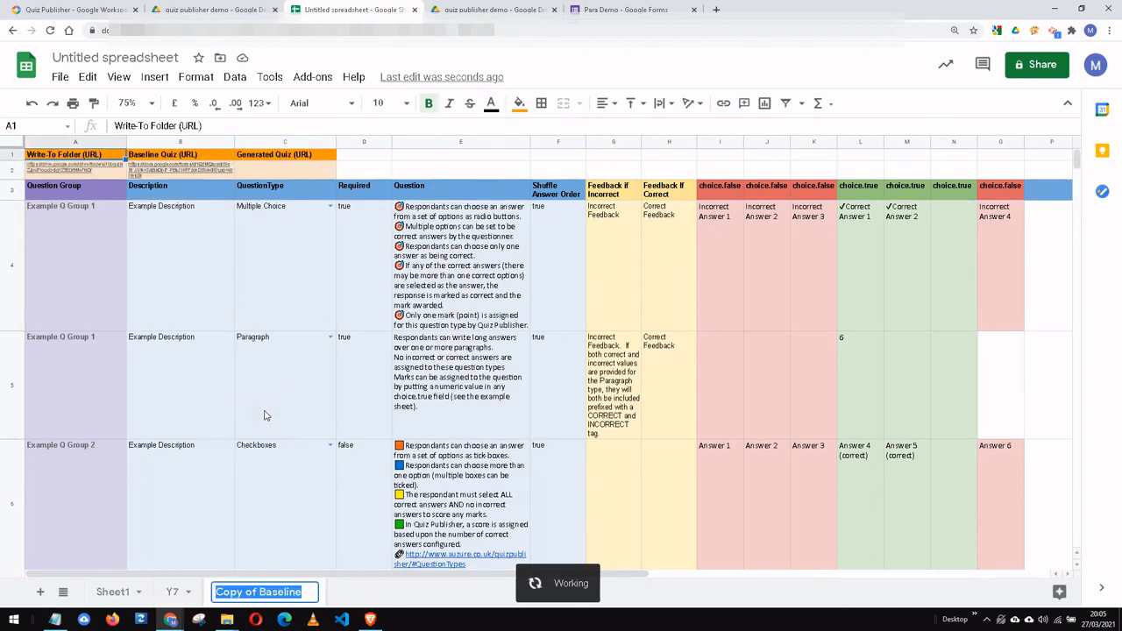
type("y8")
key("Return")
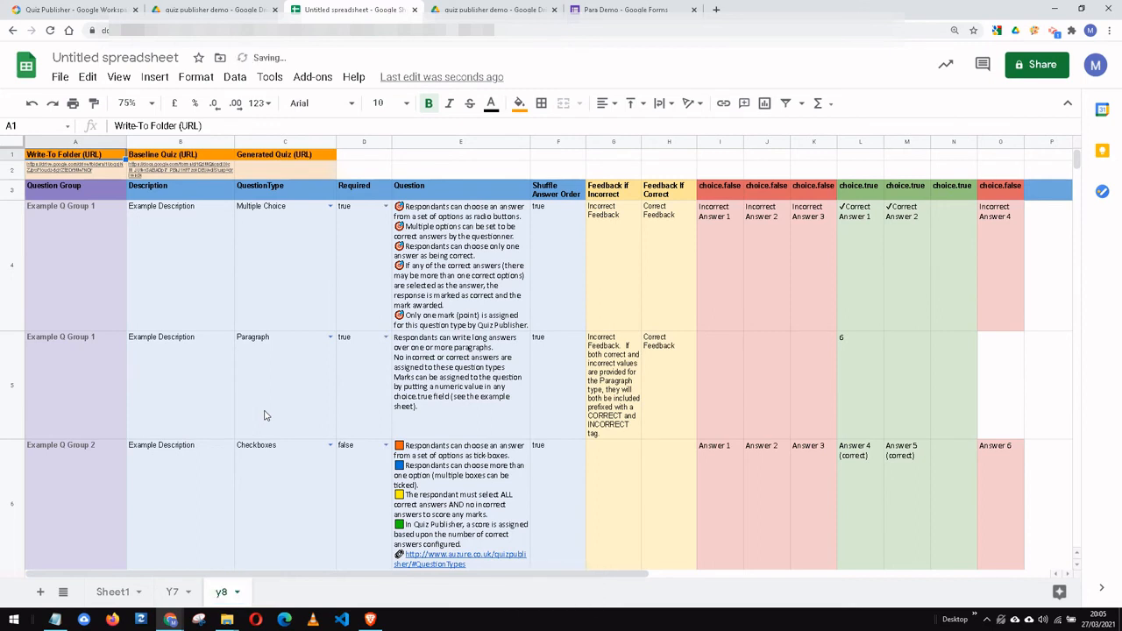
Step: Look through the question rows of the y8 and Y7 sheets
scroll(329, 437, "down", 1)
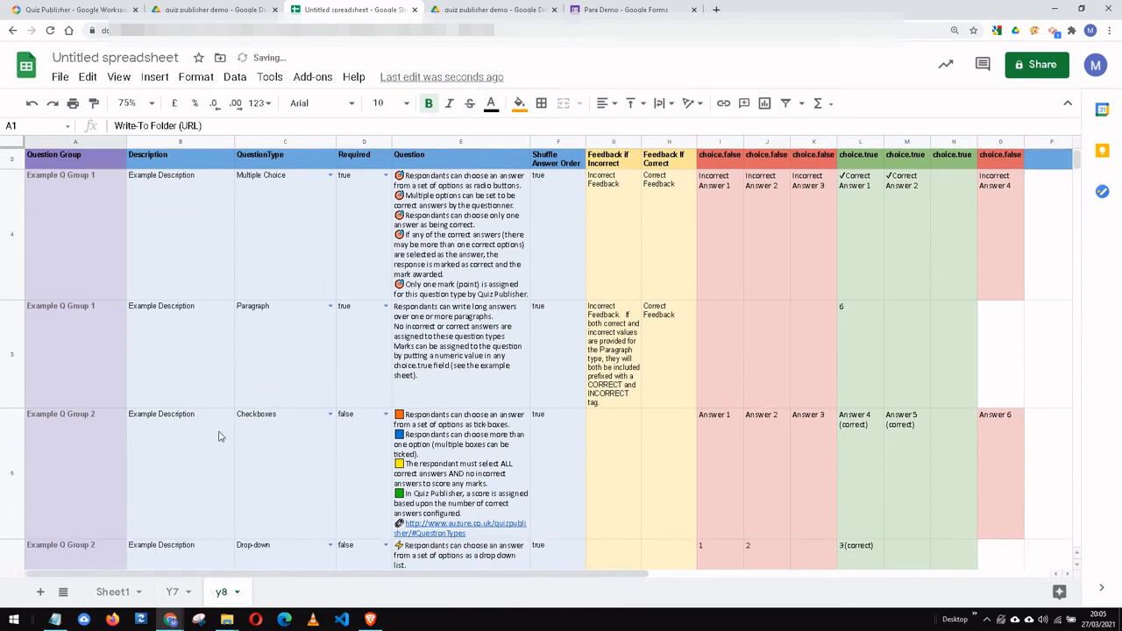
left_click(193, 594)
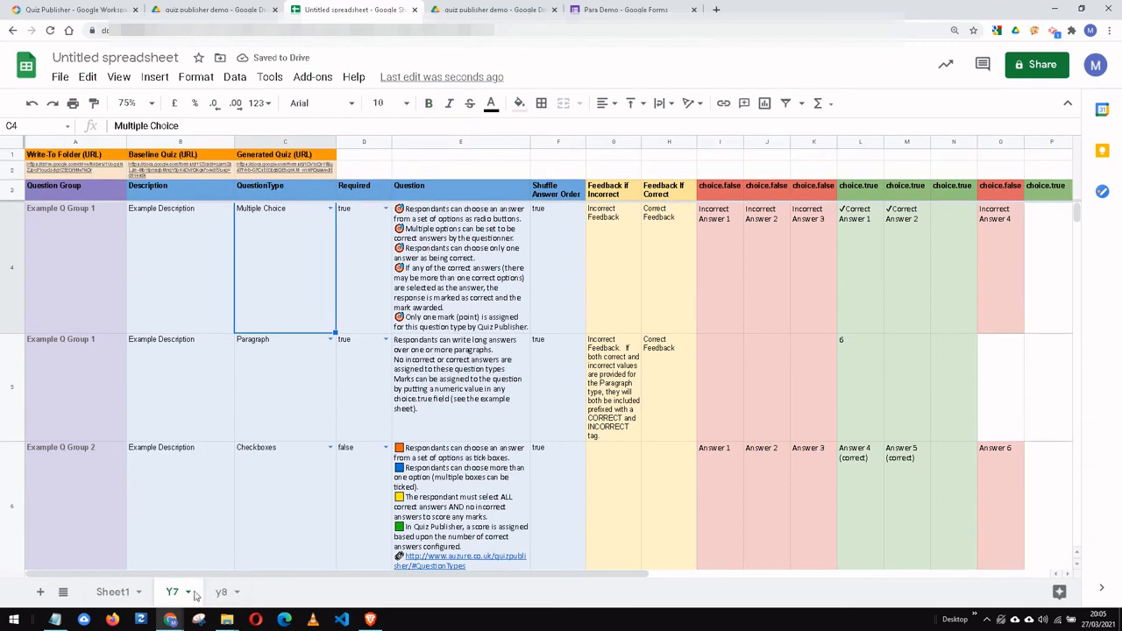
scroll(361, 445, "down", 5)
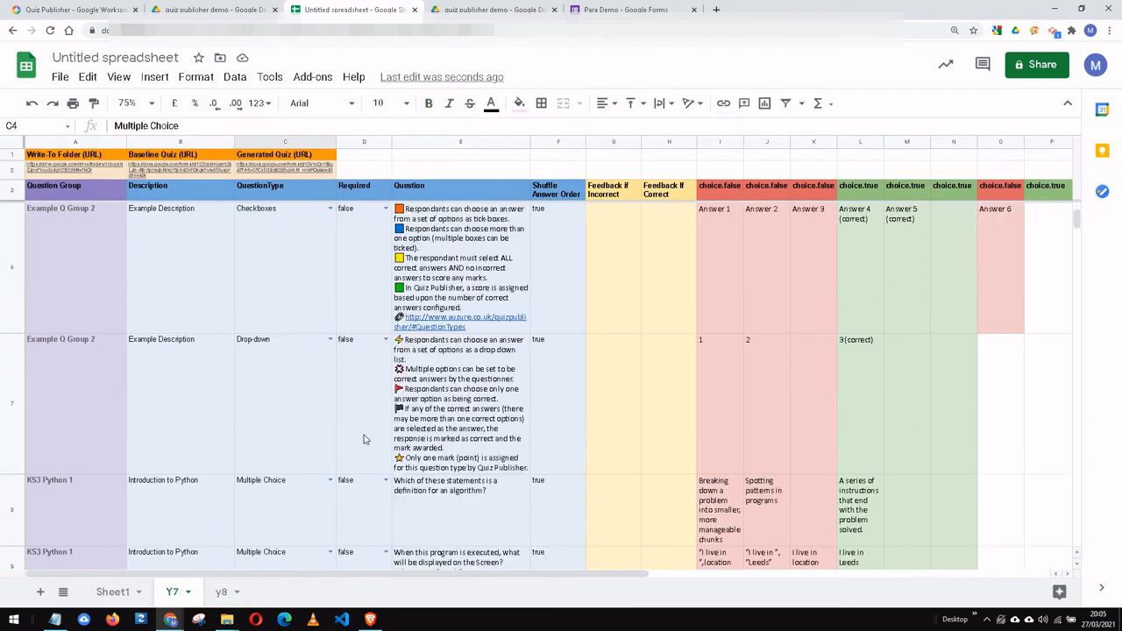
scroll(381, 457, "up", 5)
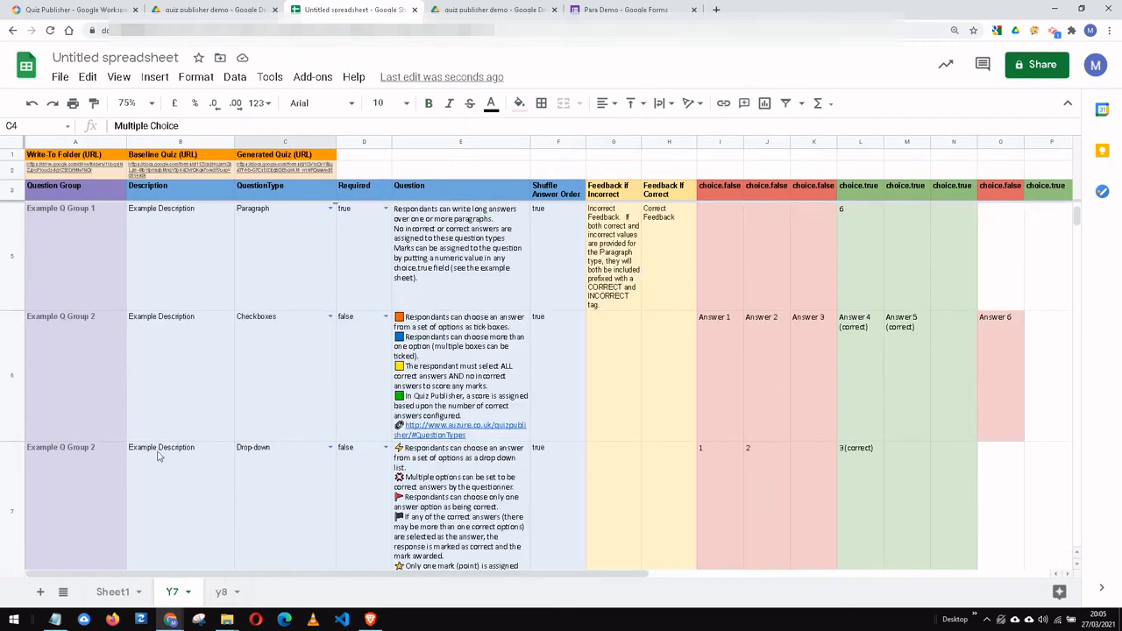
Step: Review Quiz Publisher's quiz commands and the Generated Quiz link on the Y7 sheet
left_click(313, 77)
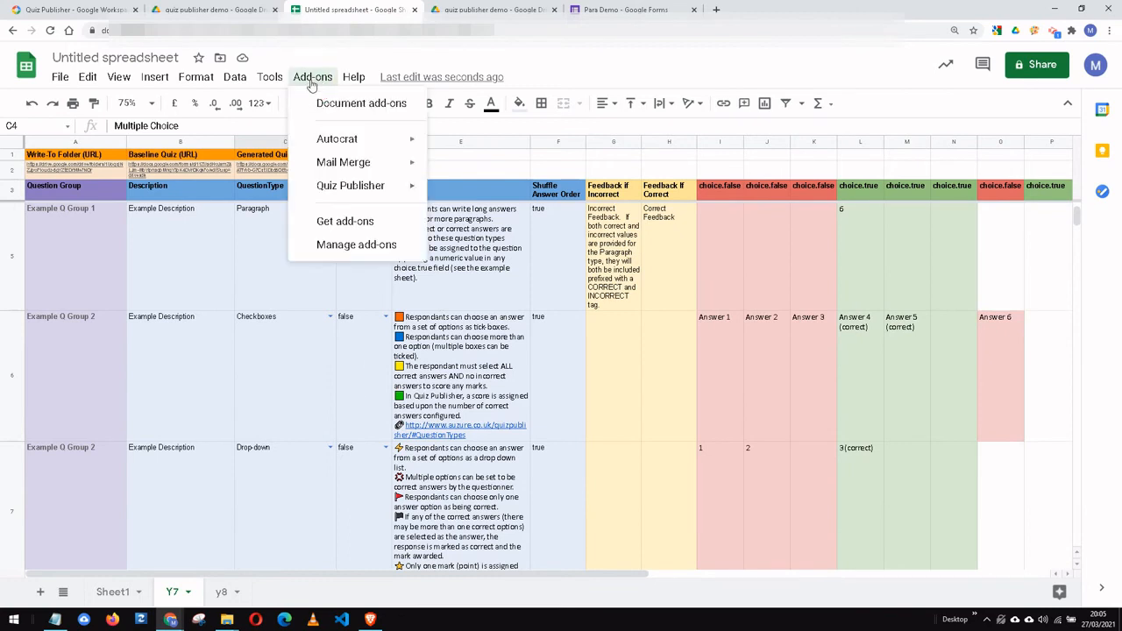
left_click(351, 183)
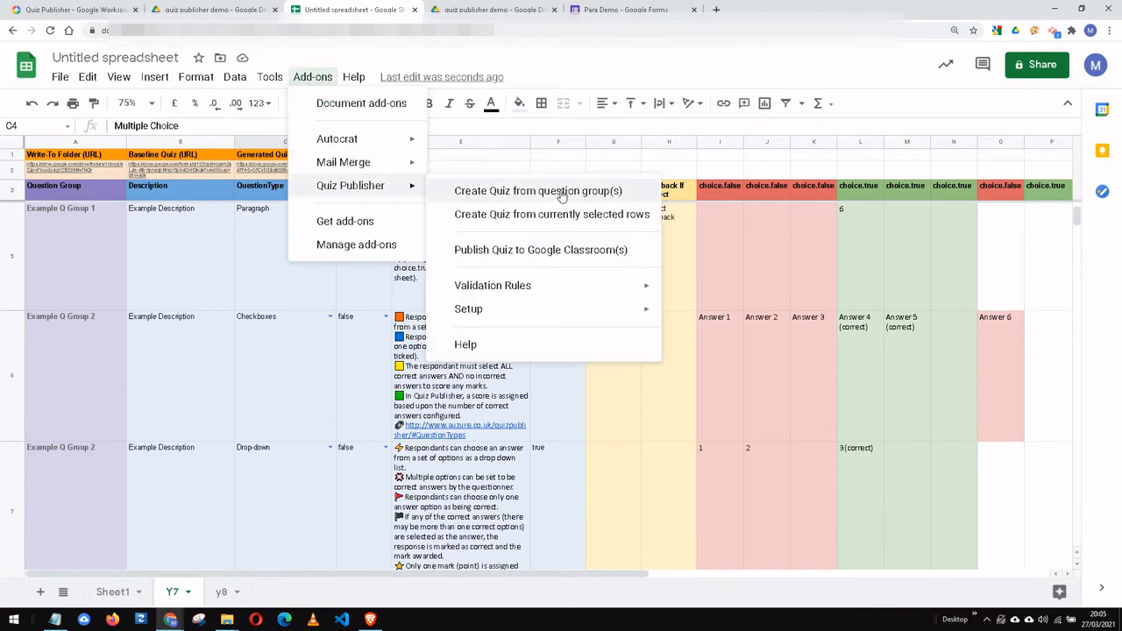
left_click(565, 251)
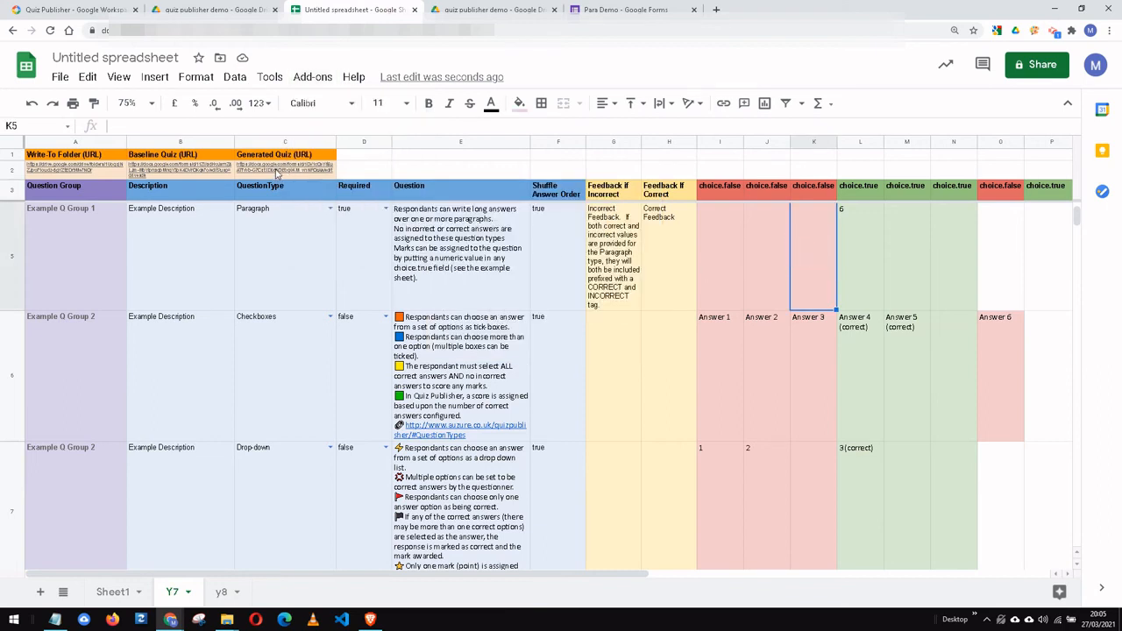
mouse_move(283, 169)
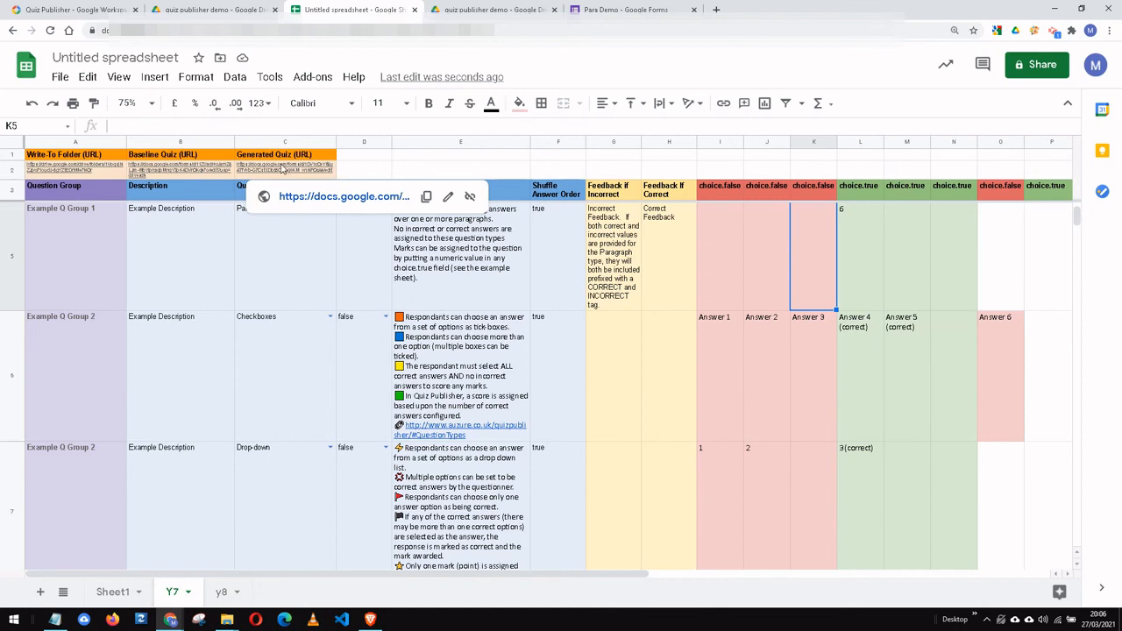
left_click(302, 260)
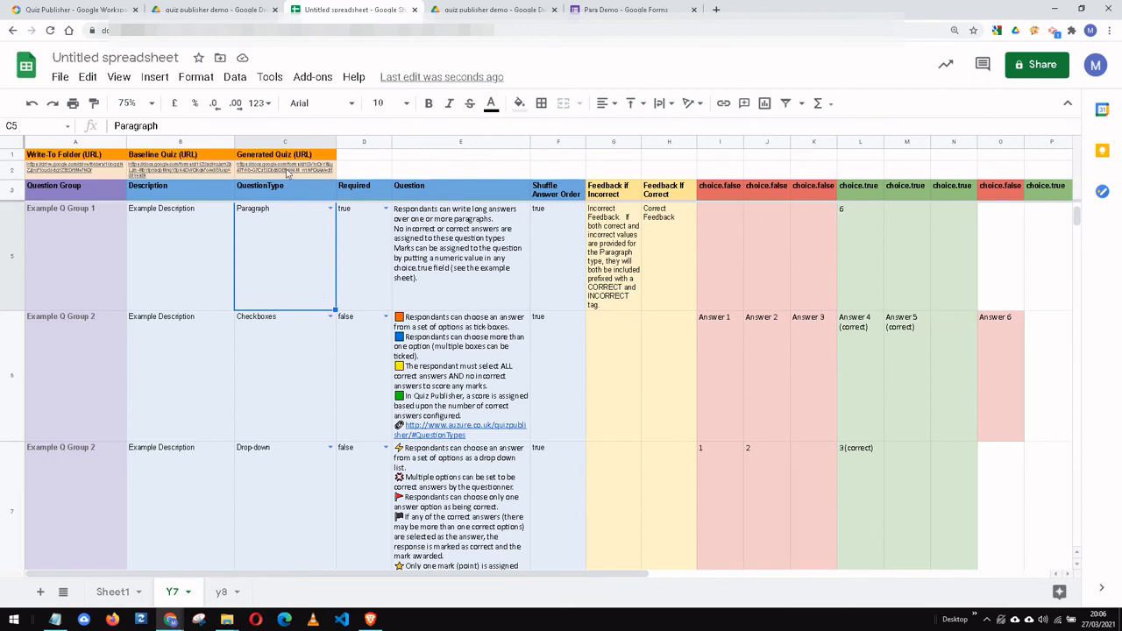
Step: Open Quiz Publisher's Classroom publishing list and select the Y7 KS3, Y8 KS3, Y12 KS5-AS COMP2 and both Y13 KS5-A Sandbox classes
left_click(312, 77)
mouse_move(345, 185)
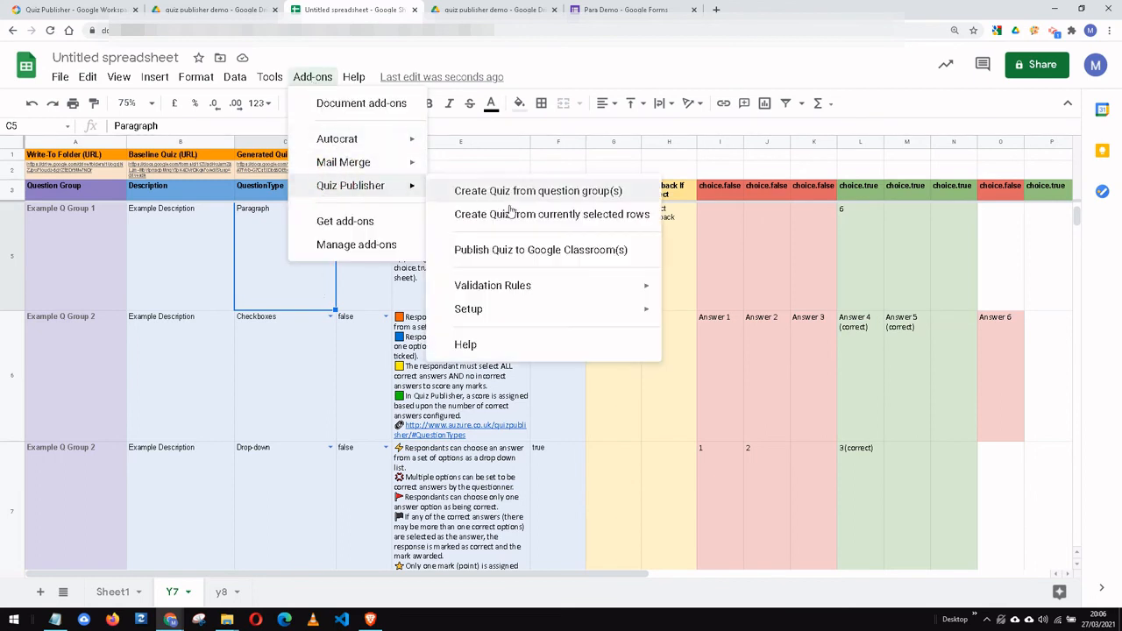
left_click(522, 251)
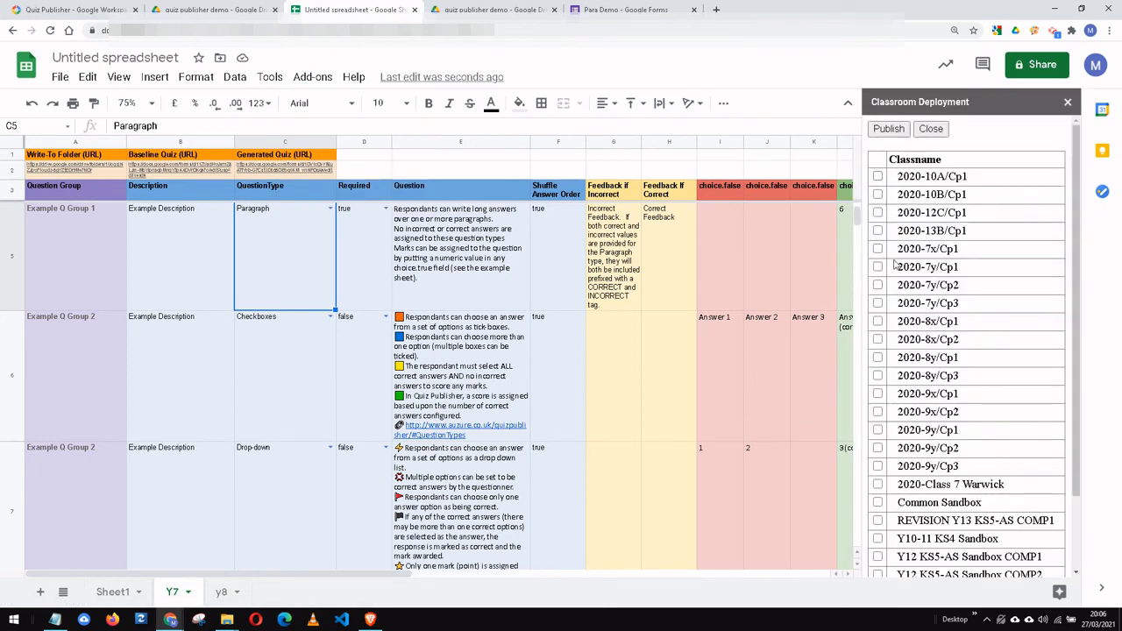
scroll(893, 450, "down", 2)
scroll(908, 419, "up", 2)
scroll(913, 447, "down", 2)
left_click(877, 559)
left_click(877, 540)
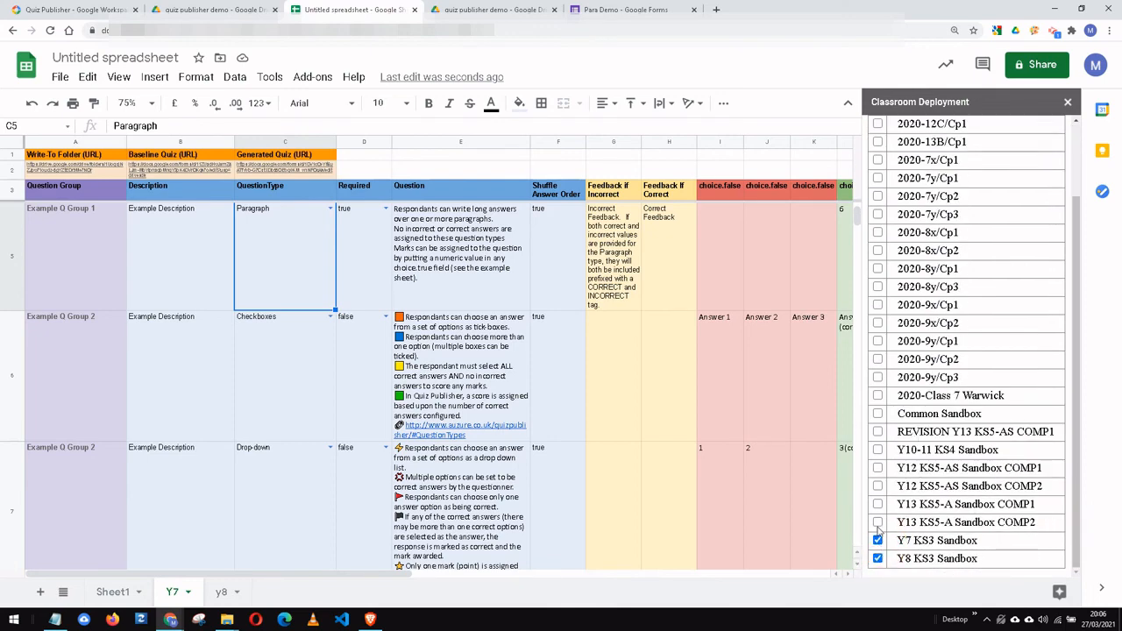
left_click(877, 522)
left_click(877, 504)
left_click(877, 486)
Step: Deselect all the chosen classes and close the Classroom Deployment list without publishing
left_click(877, 487)
left_click(877, 503)
left_click(878, 522)
left_click(877, 558)
left_click(878, 540)
left_click(1067, 102)
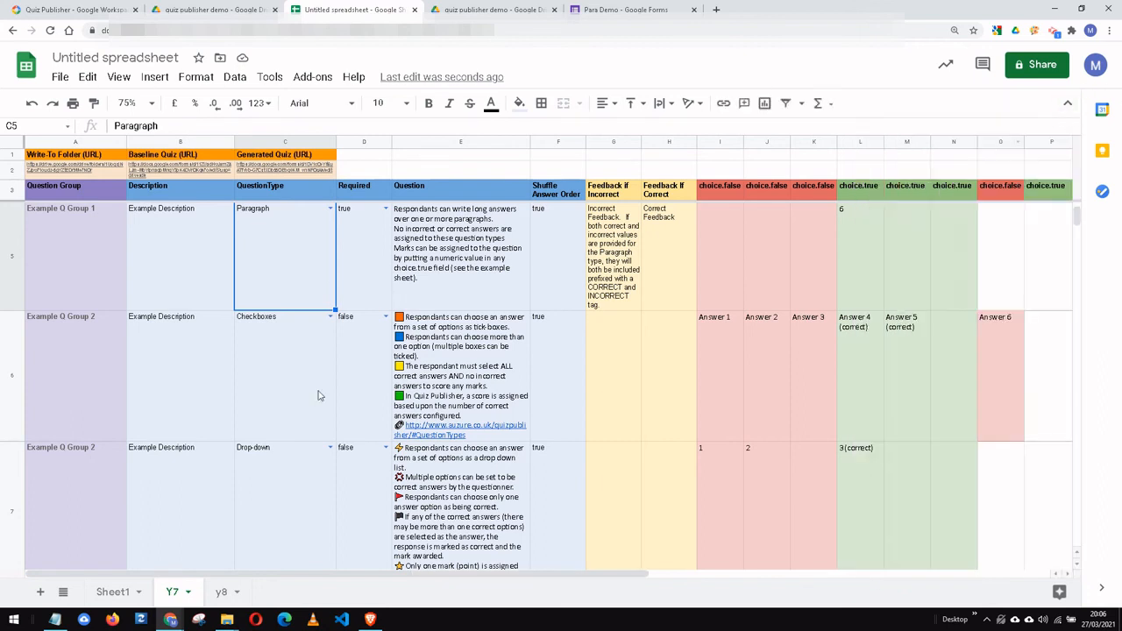
Step: Open Quiz Publisher's online help page through the add-on's Help option and its Learn more link
left_click(308, 78)
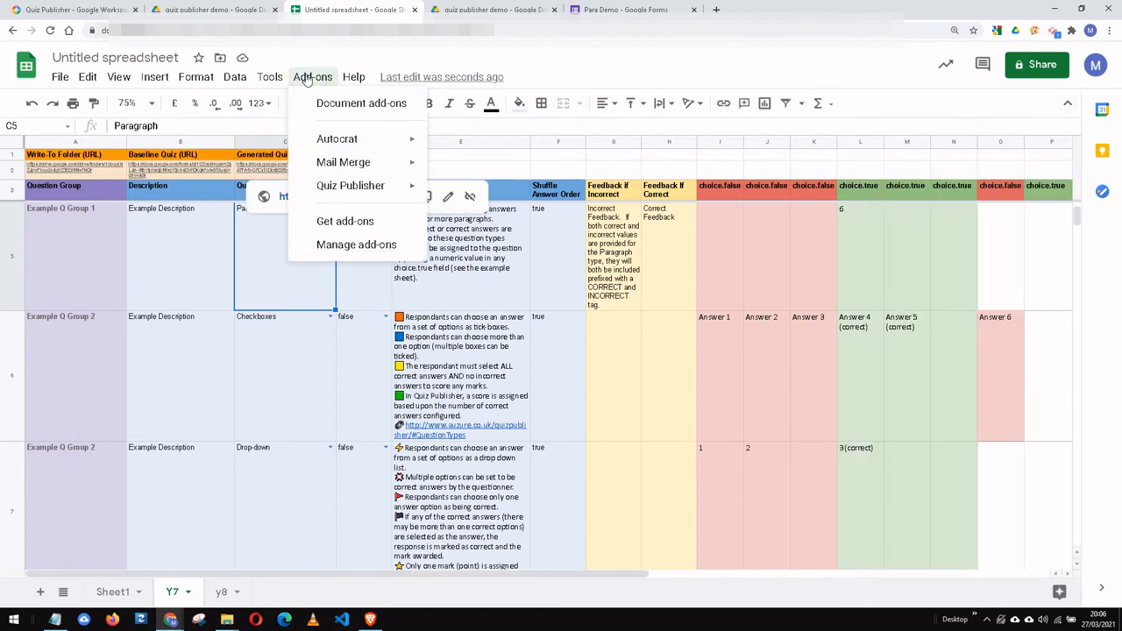
mouse_move(346, 187)
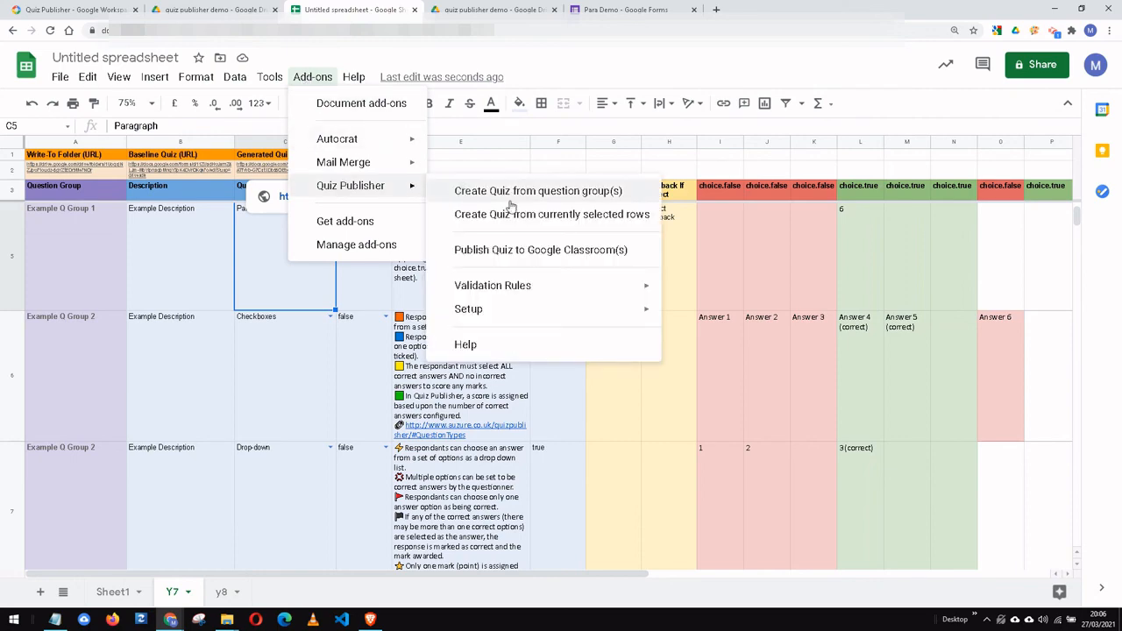
mouse_move(511, 314)
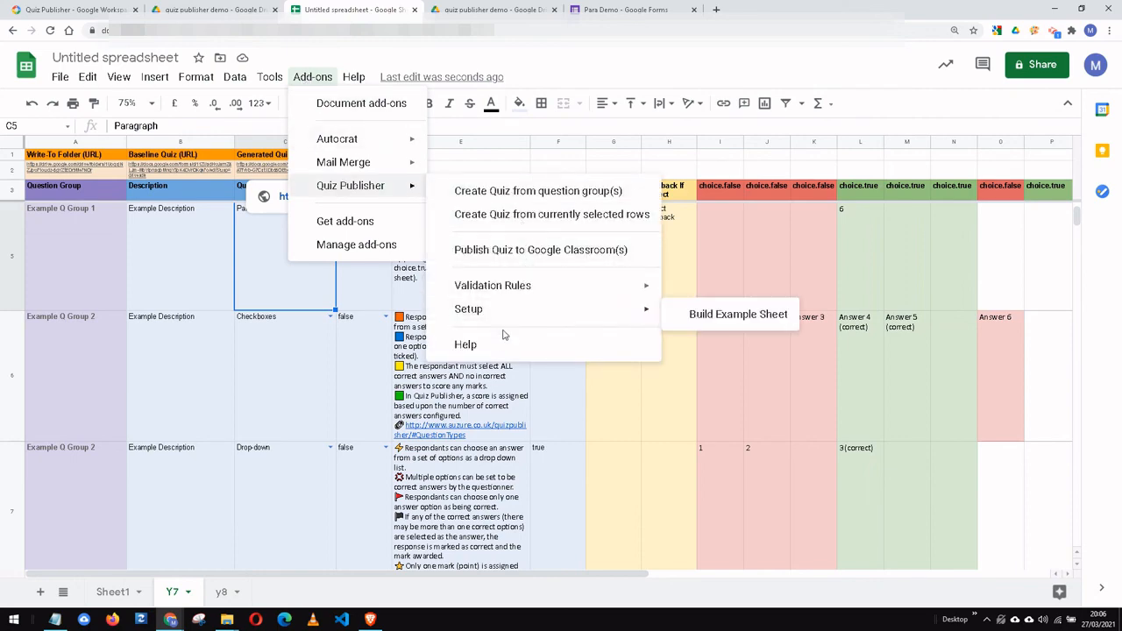
left_click(502, 344)
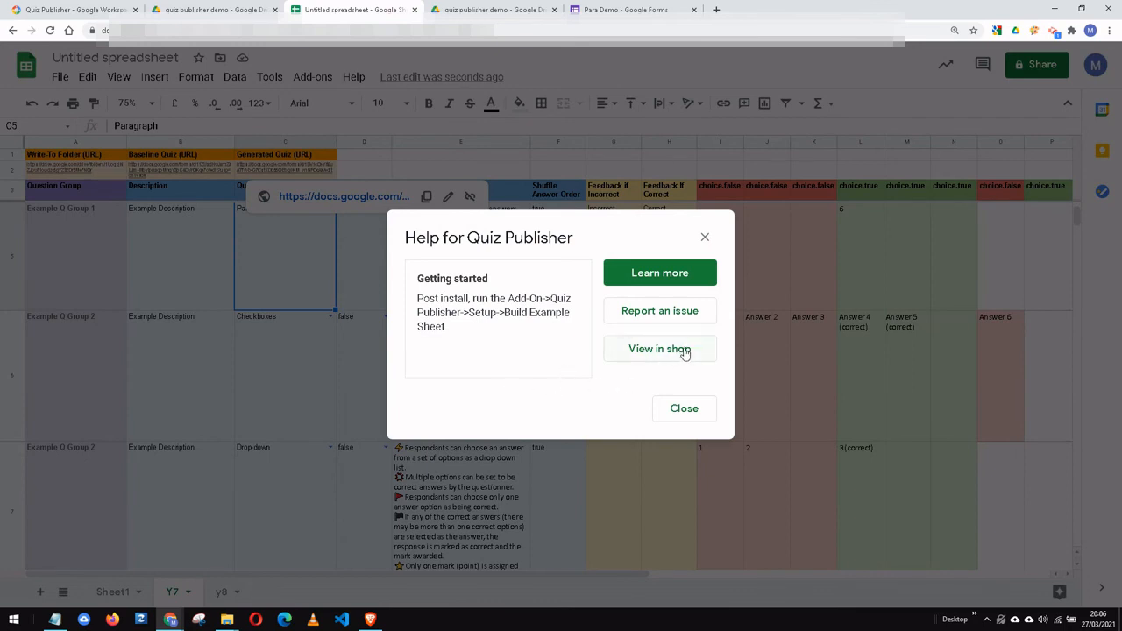
left_click(658, 274)
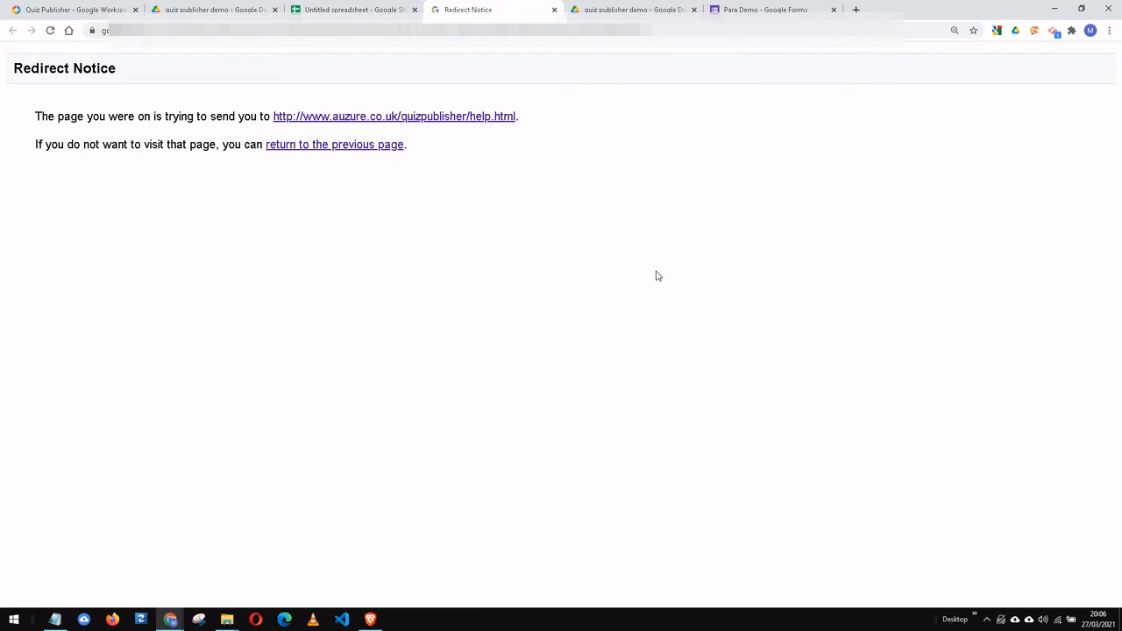
left_click(383, 120)
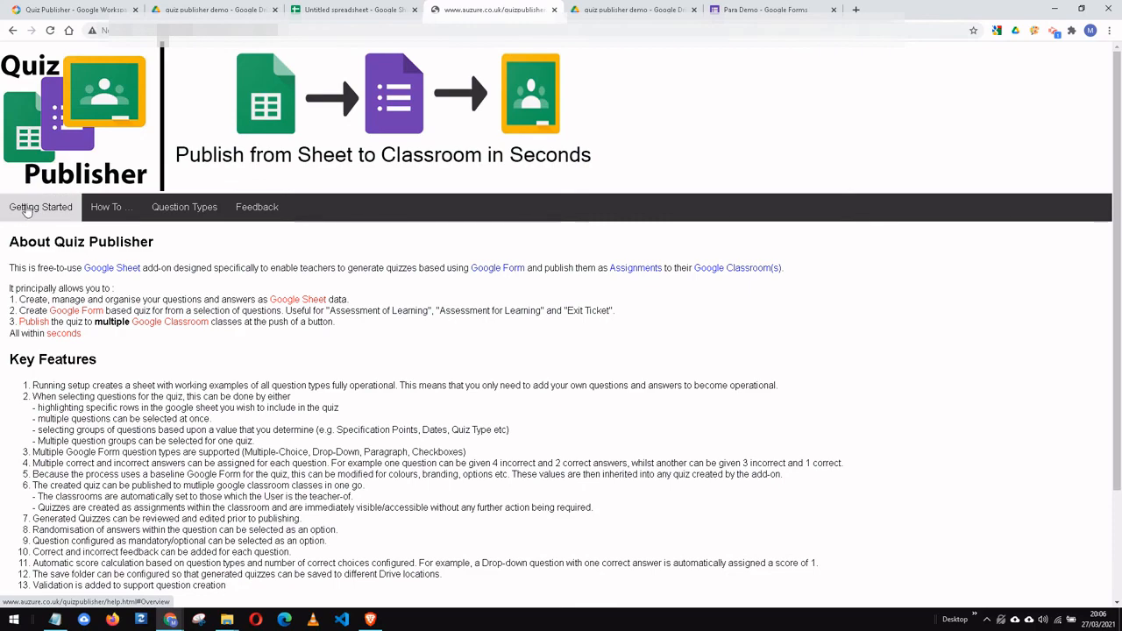
Step: Read the Getting Started, Question Types, Feedback and How To sections of the help site
left_click(35, 208)
scroll(296, 256, "up", 3)
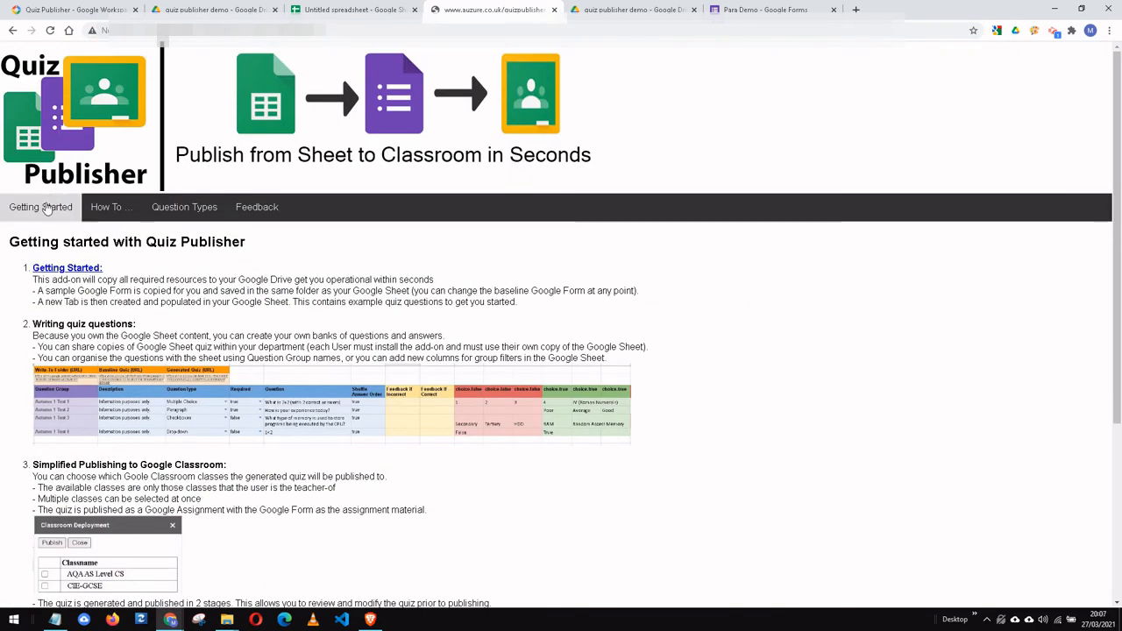
scroll(190, 319, "down", 3)
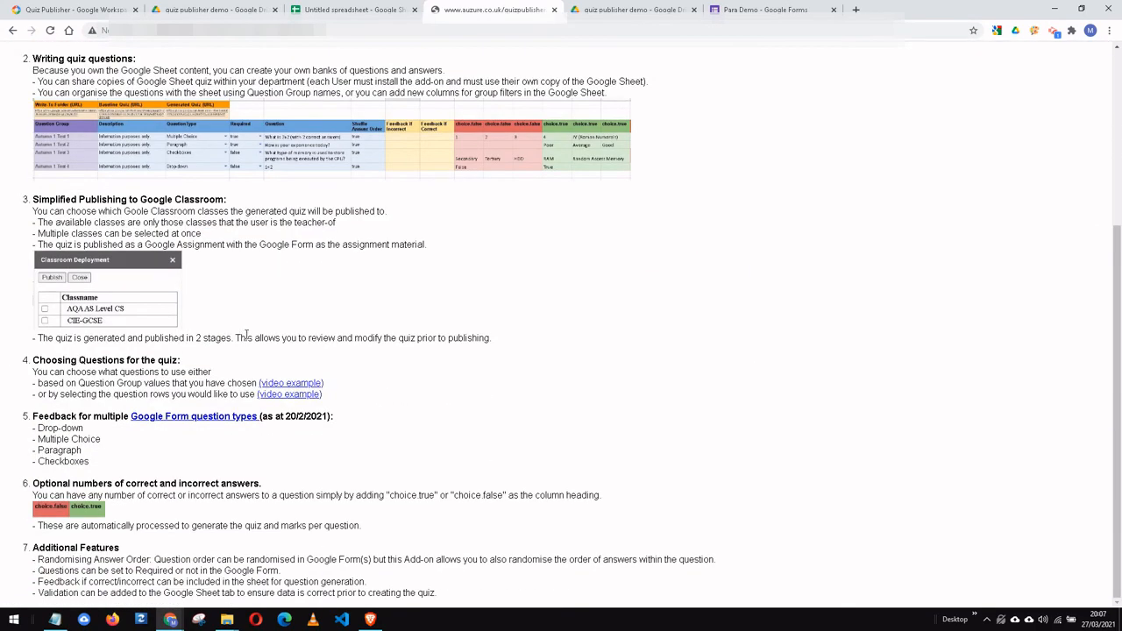
scroll(246, 334, "up", 3)
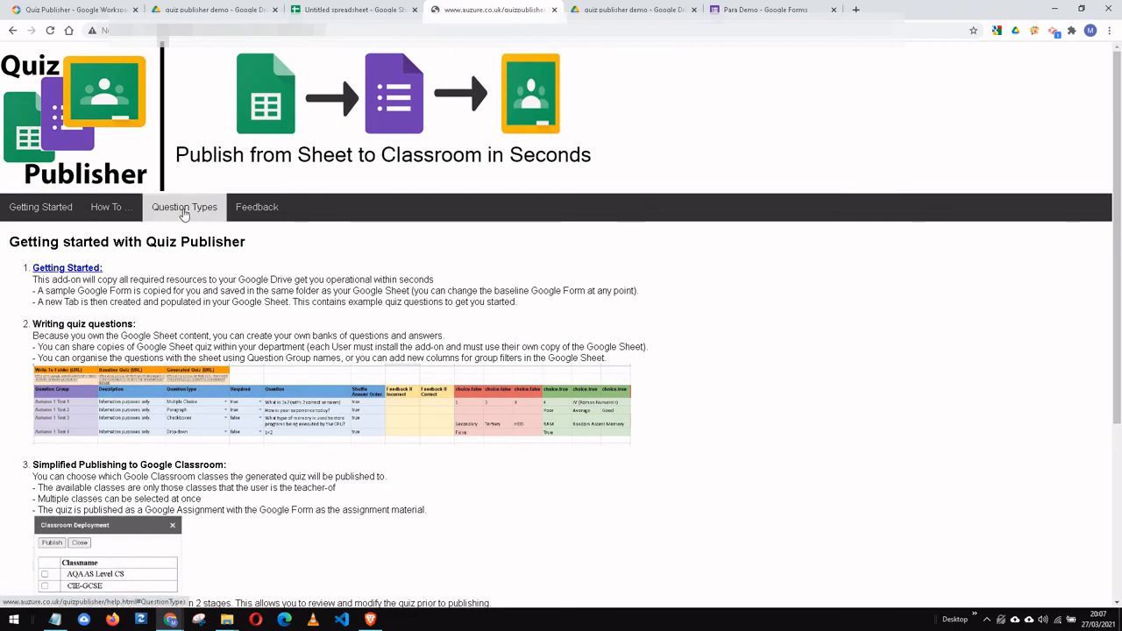
left_click(184, 215)
scroll(206, 320, "up", 2)
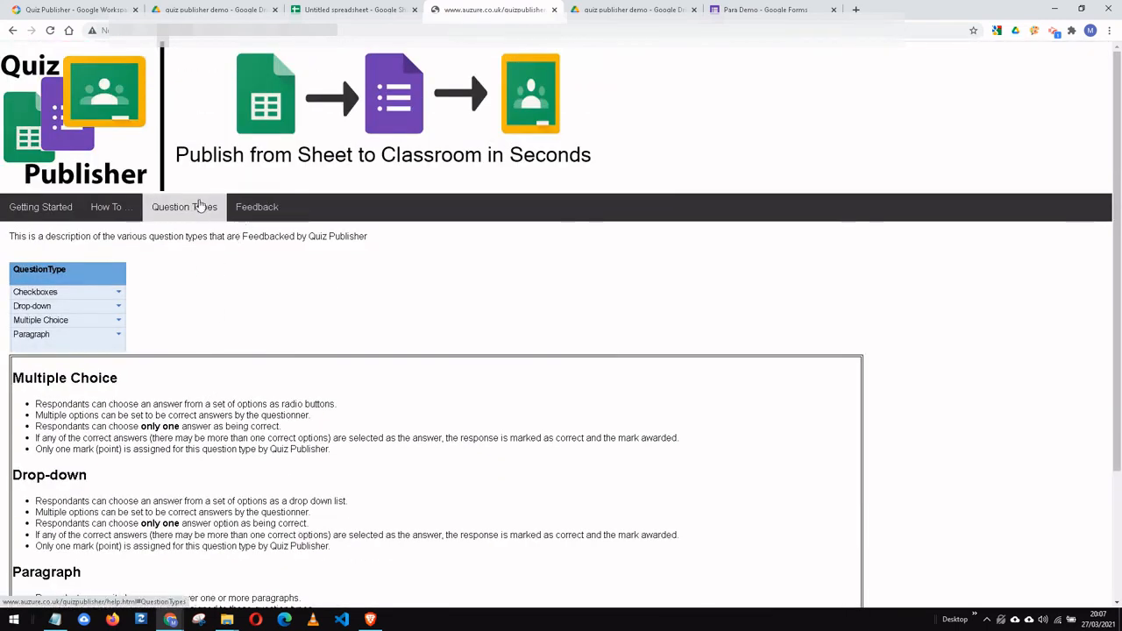
left_click(259, 208)
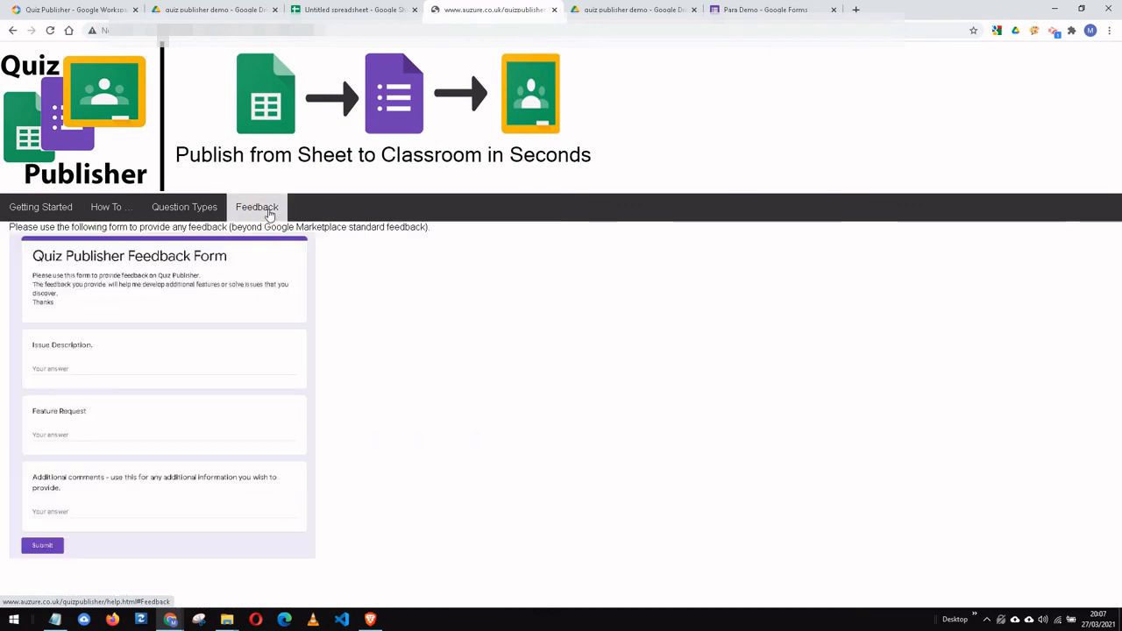
left_click(105, 208)
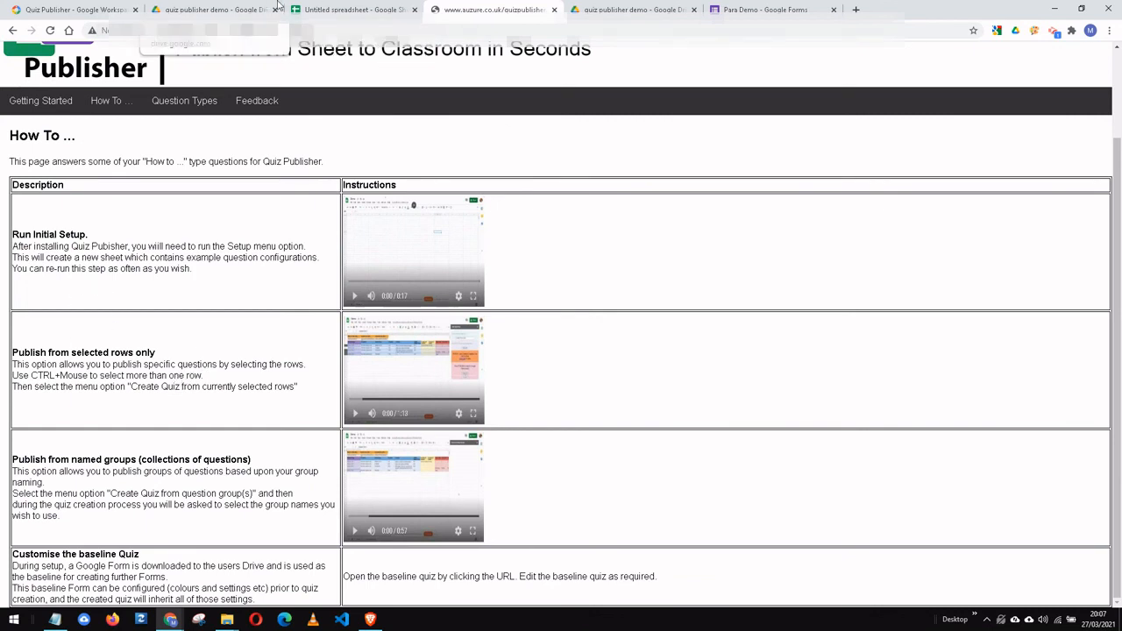
Step: Return to the spreadsheet, close the help dialog and highlight question rows 5, 9 and 10 of the Y7 sheet in turn
left_click(358, 10)
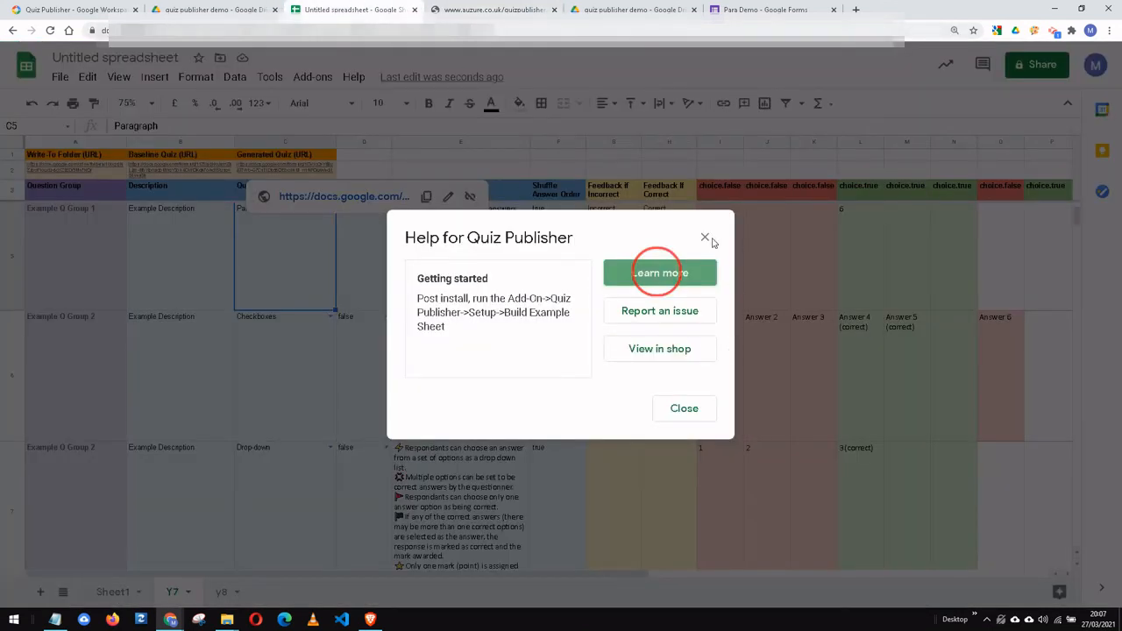
left_click(680, 407)
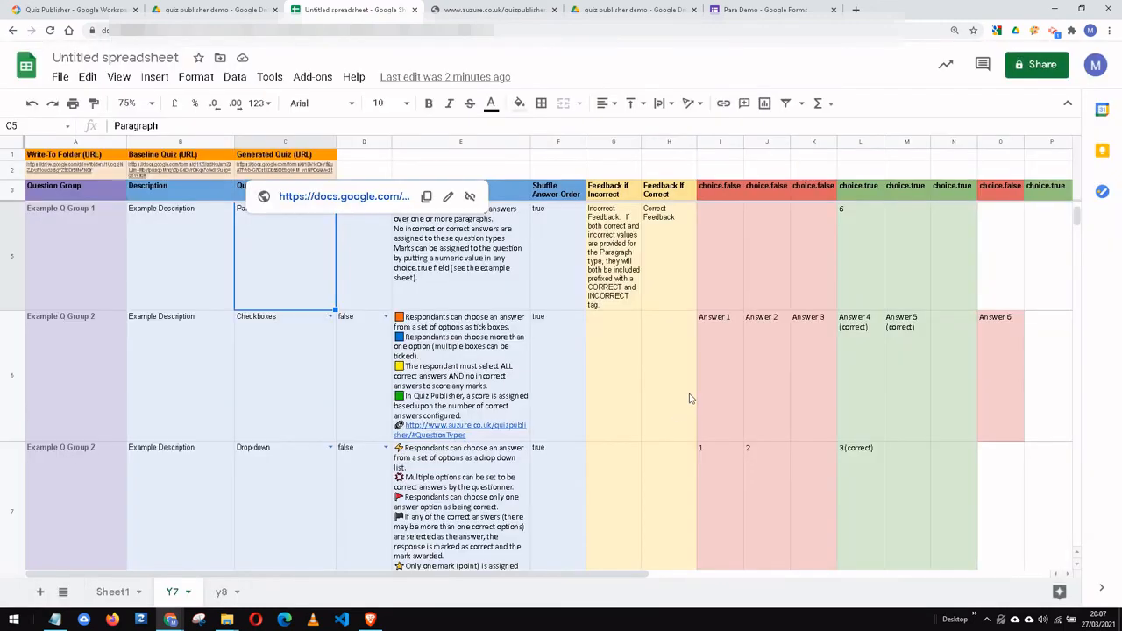
left_click(12, 255)
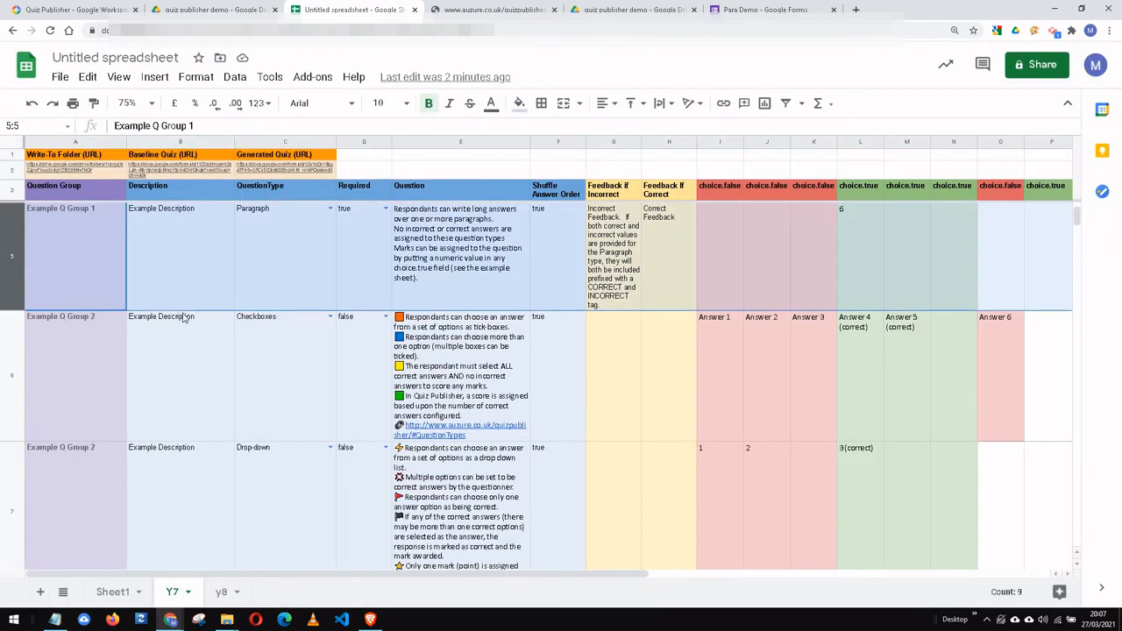
scroll(180, 318, "down", 3)
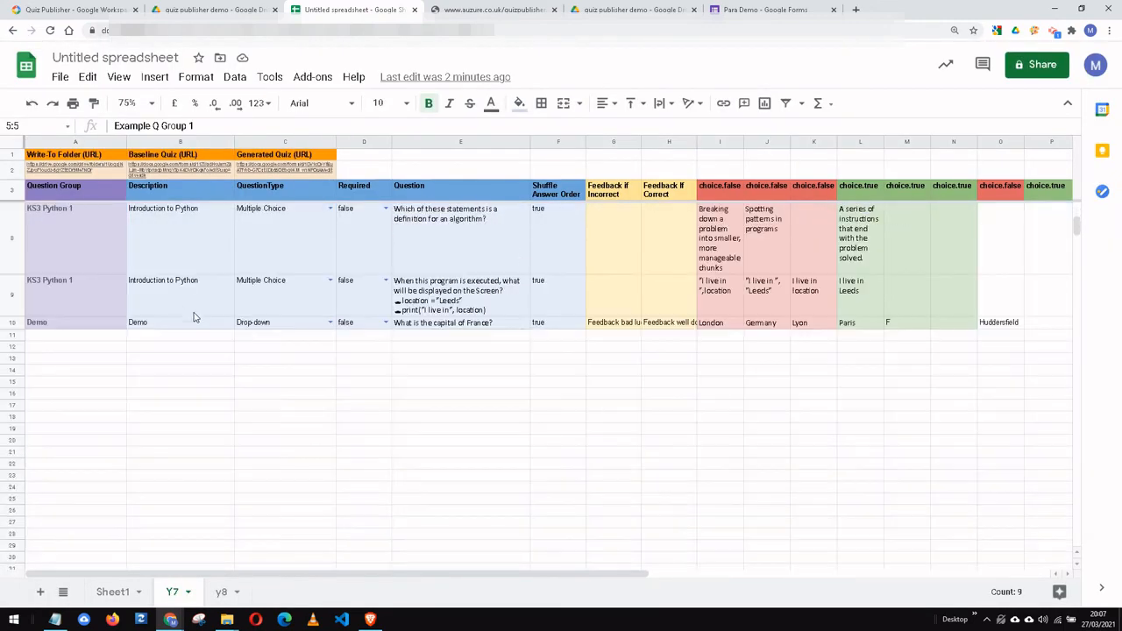
left_click(10, 290)
left_click(11, 320)
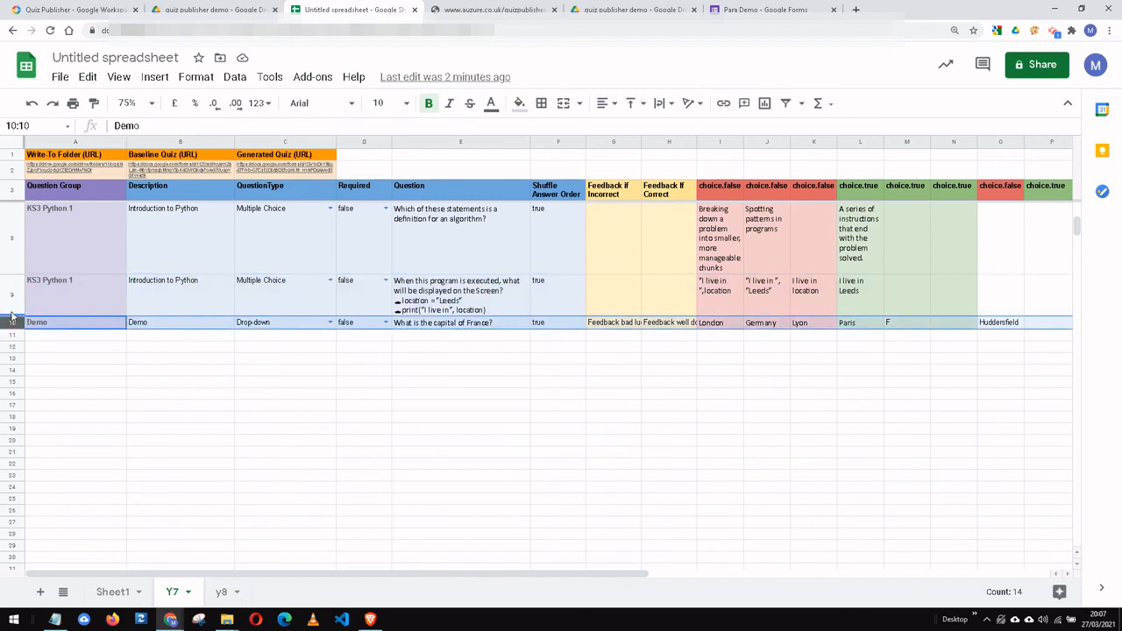
left_click(13, 298)
left_click(12, 324)
left_click(87, 343)
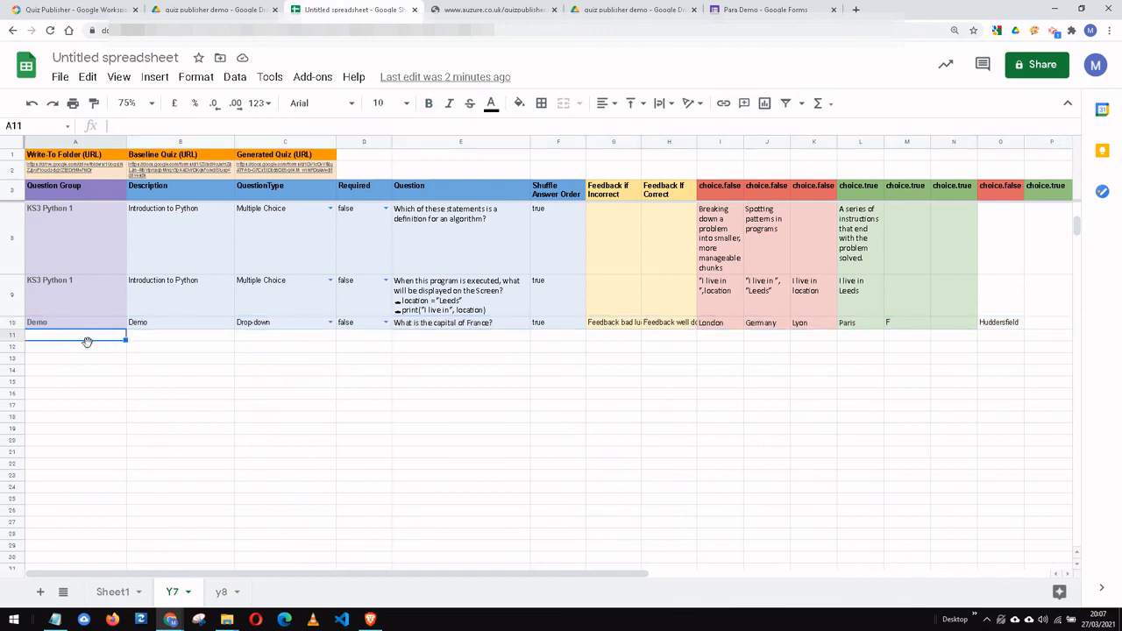
left_click(10, 323)
left_click(7, 296)
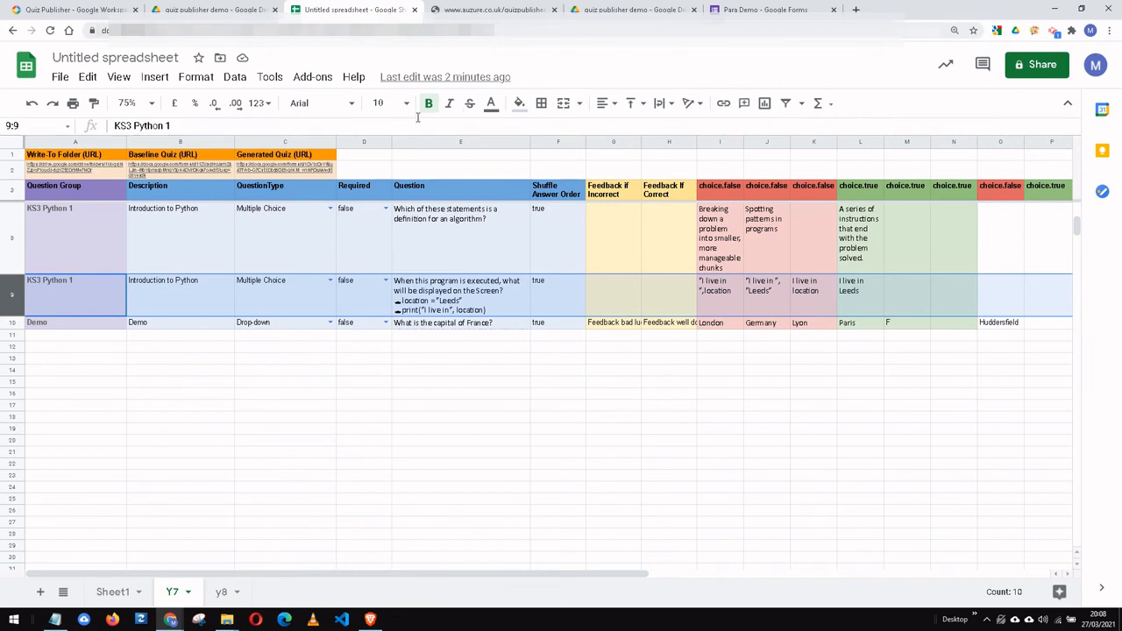
Step: Reopen Quiz Publisher's help website from the add-on's Help option, continuing past the redirect notice
left_click(312, 77)
mouse_move(350, 185)
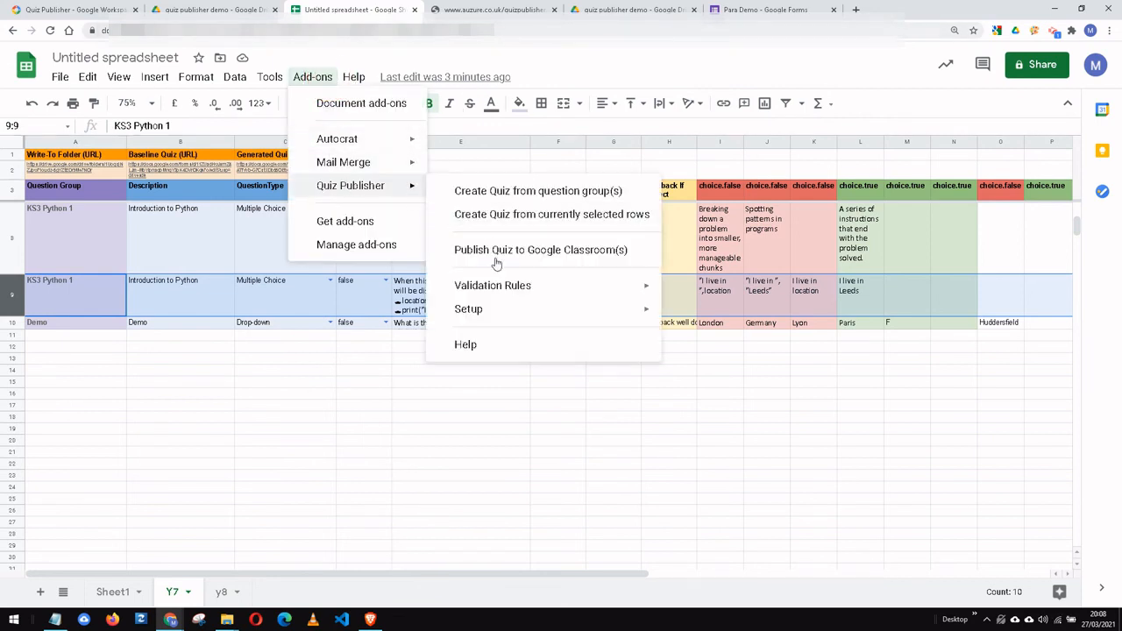
left_click(496, 344)
left_click(659, 272)
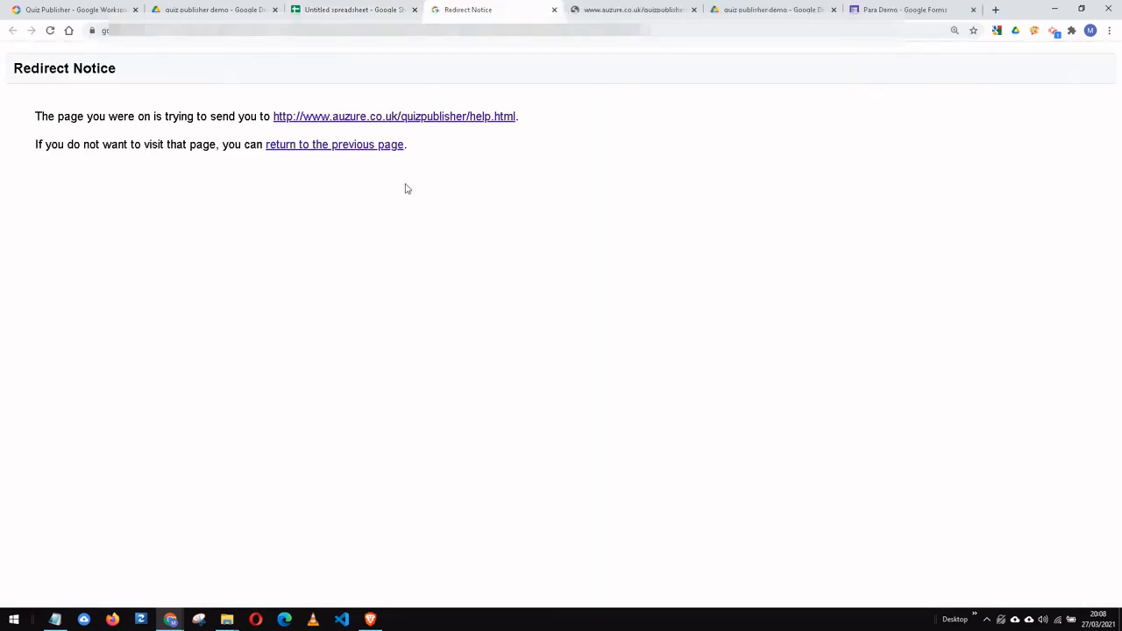
left_click(360, 115)
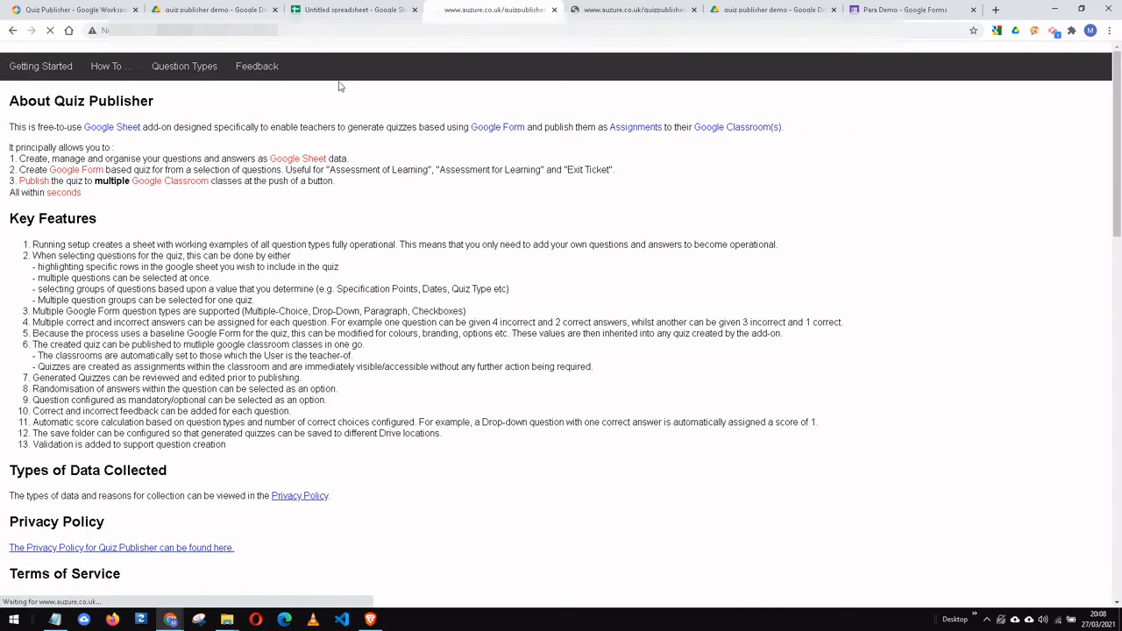
Step: Open the Quiz Publisher Feedback Form from the help site's Feedback section
left_click(254, 207)
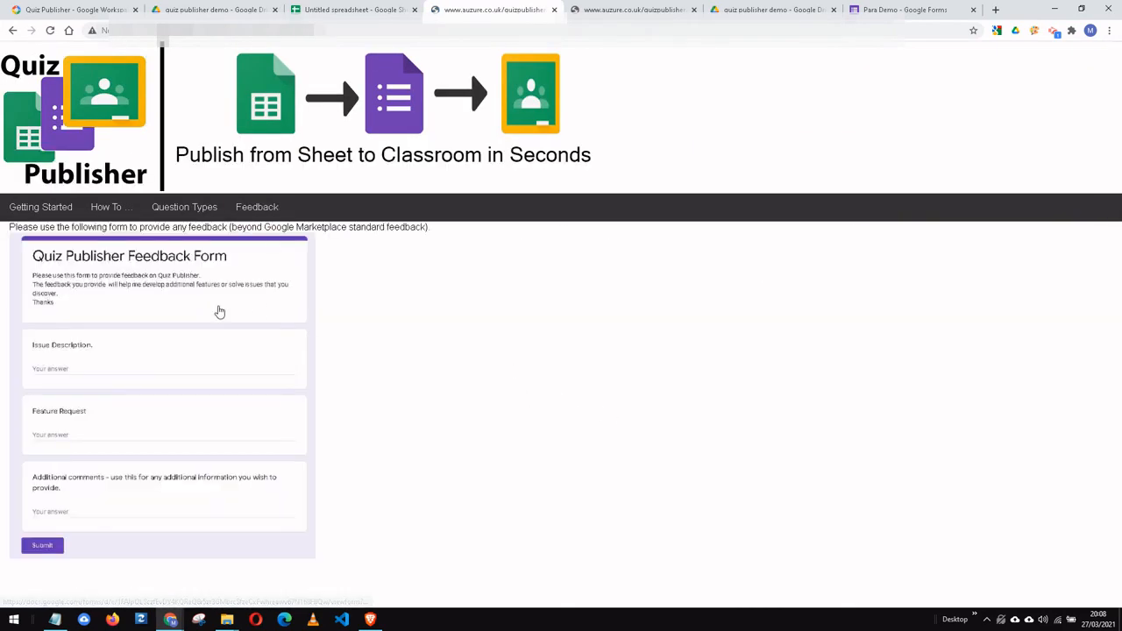
left_click(133, 375)
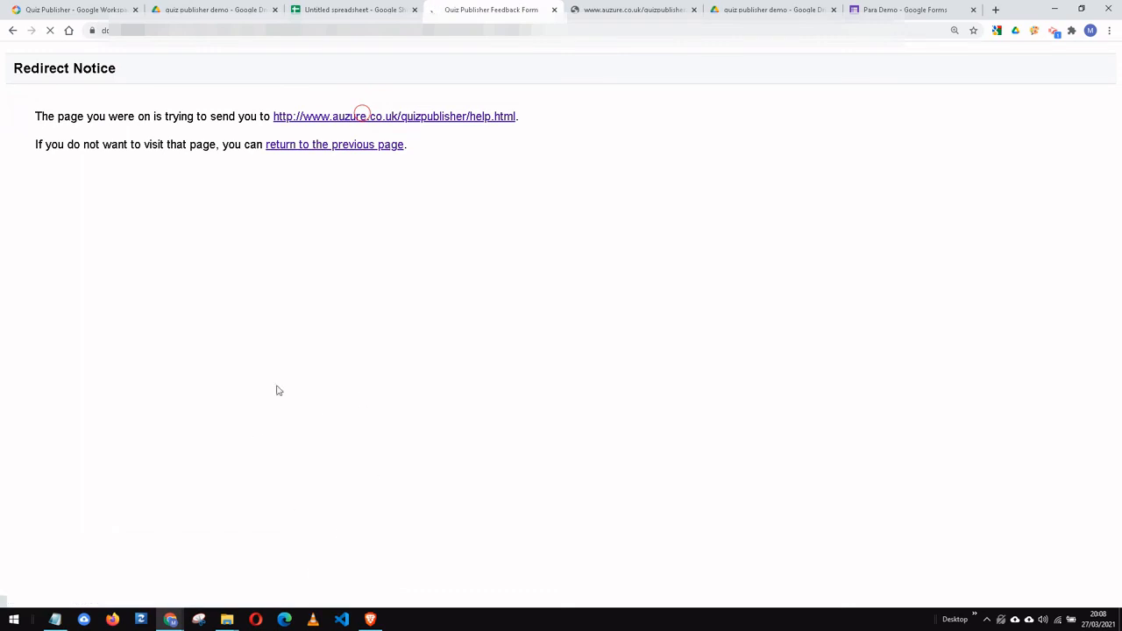
left_click(407, 116)
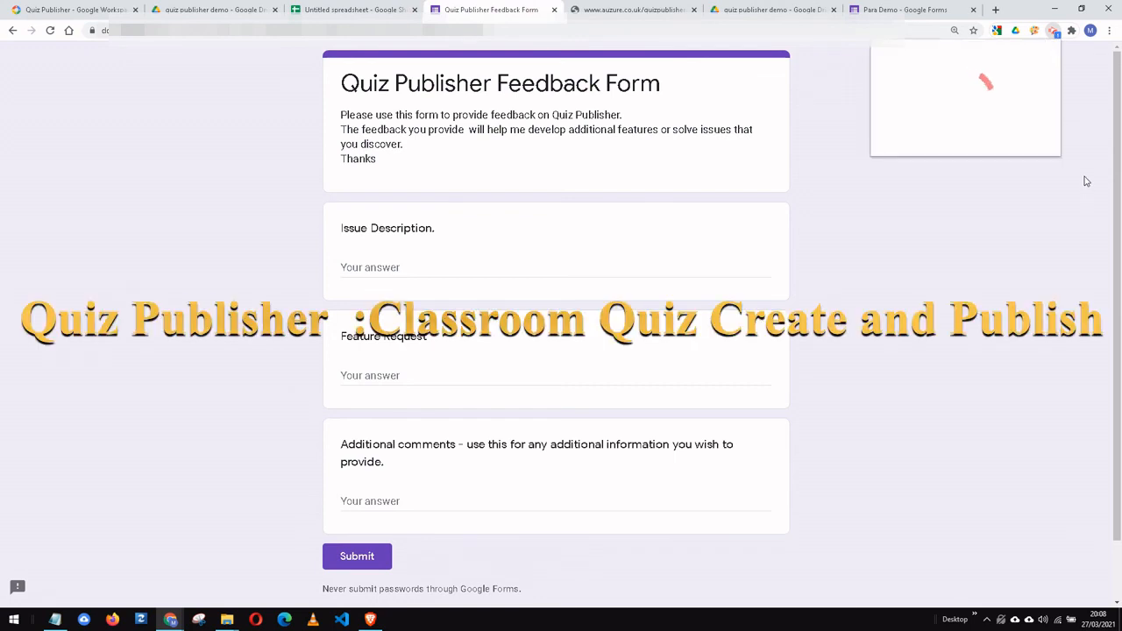
left_click(1047, 153)
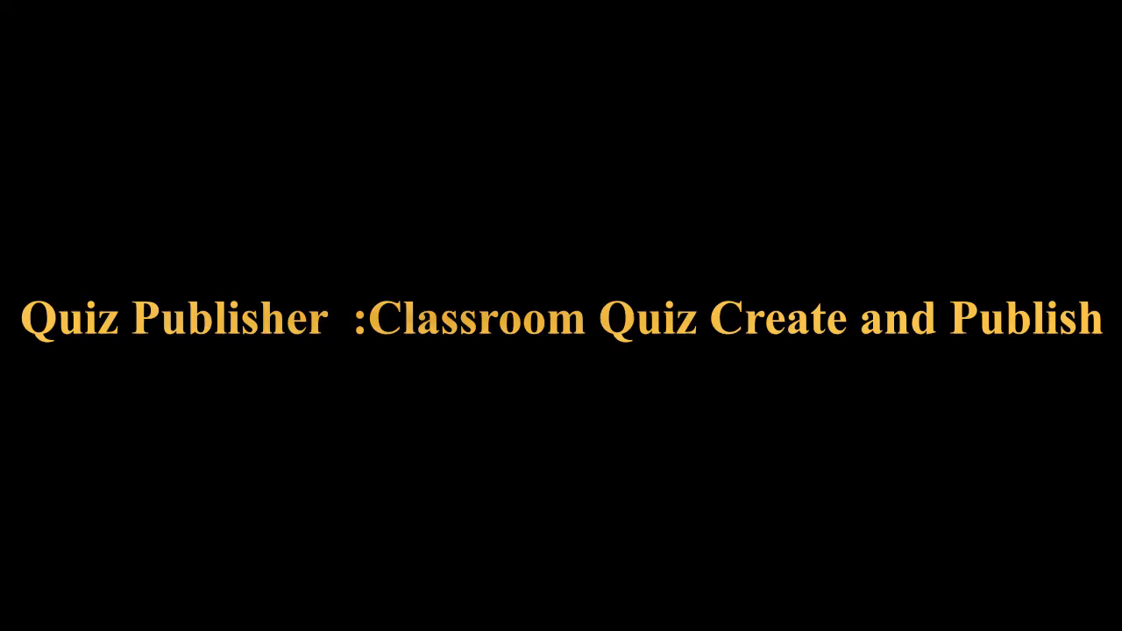